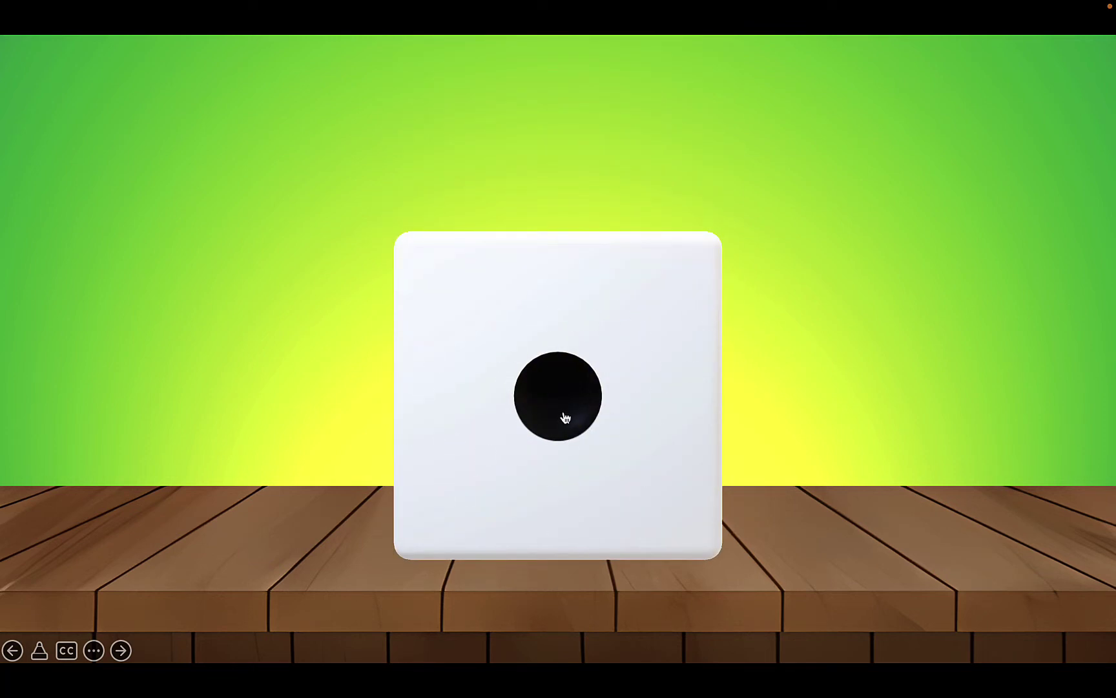
Exit the Rotating Dice Demo slideshow and return to Normal editing view
key(Escape)
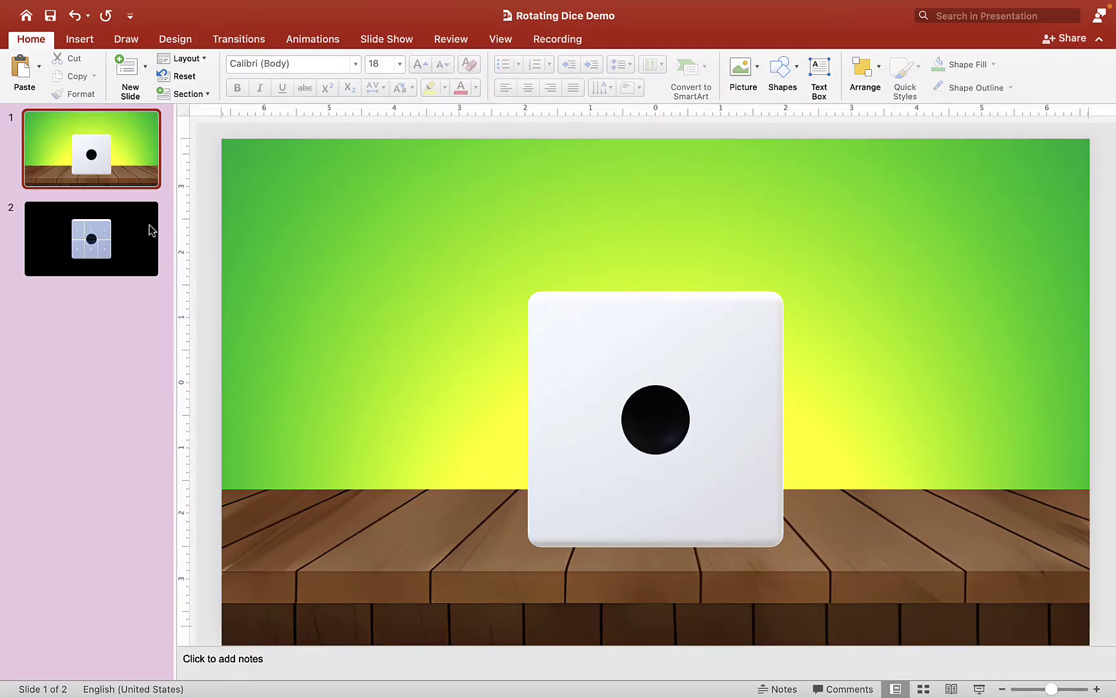
Create a new blank presentation, Presentation1, from the File menu
mouse_move(98, 5)
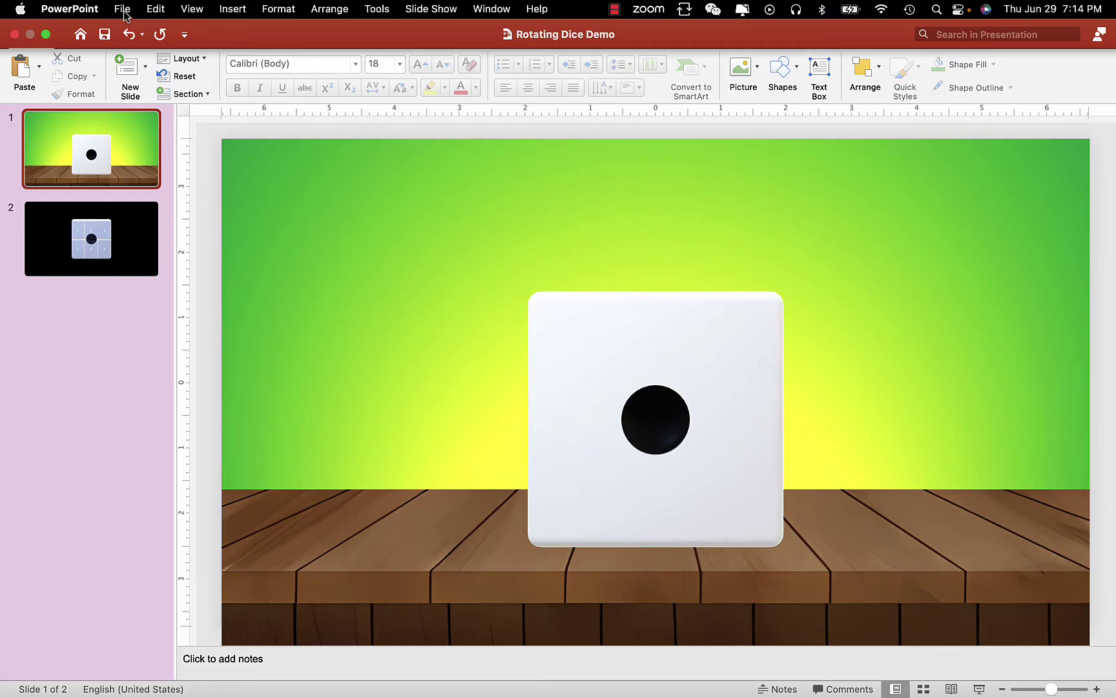
click(124, 10)
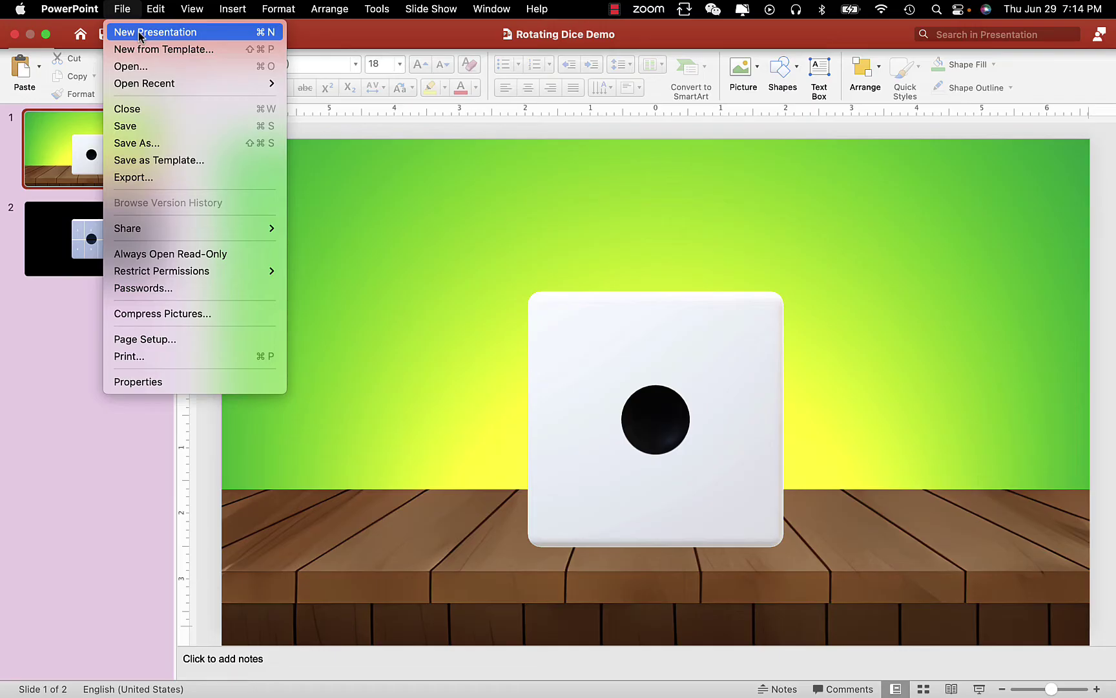
click(139, 32)
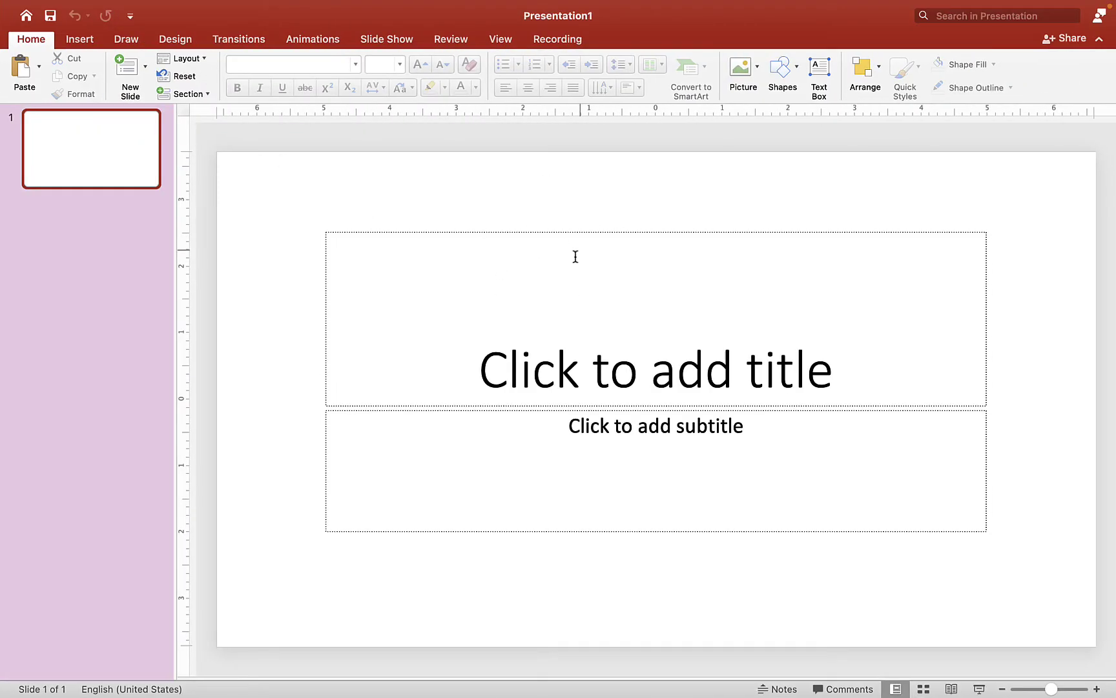
Delete the title and subtitle placeholders so the slide is empty
click(633, 232)
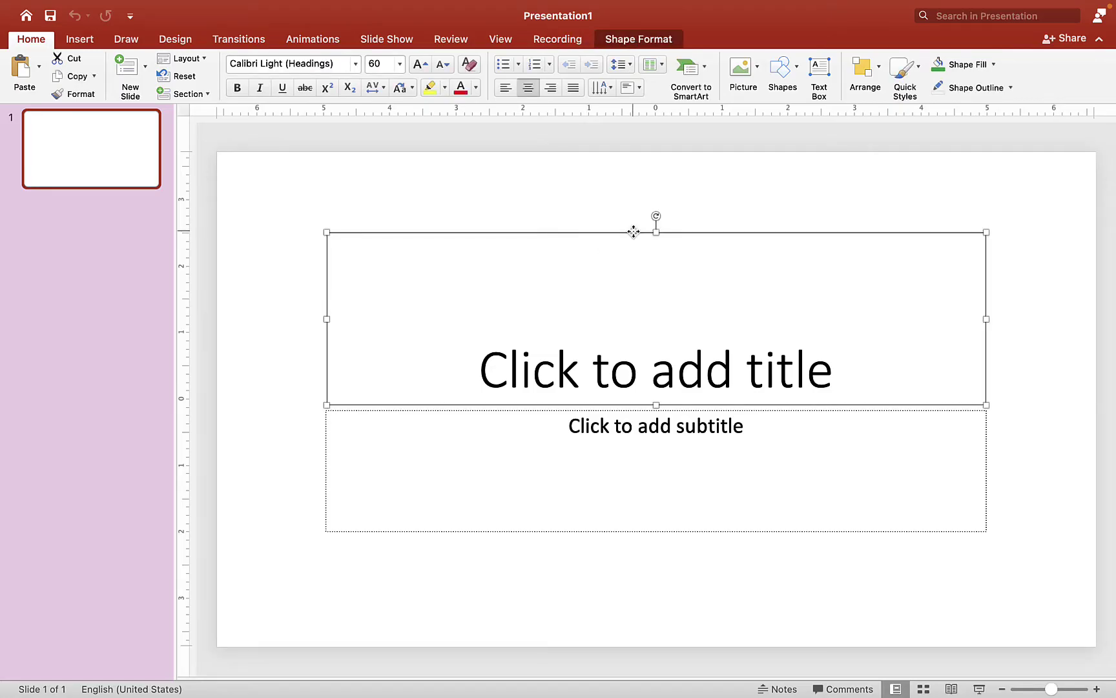
key(Delete)
click(768, 411)
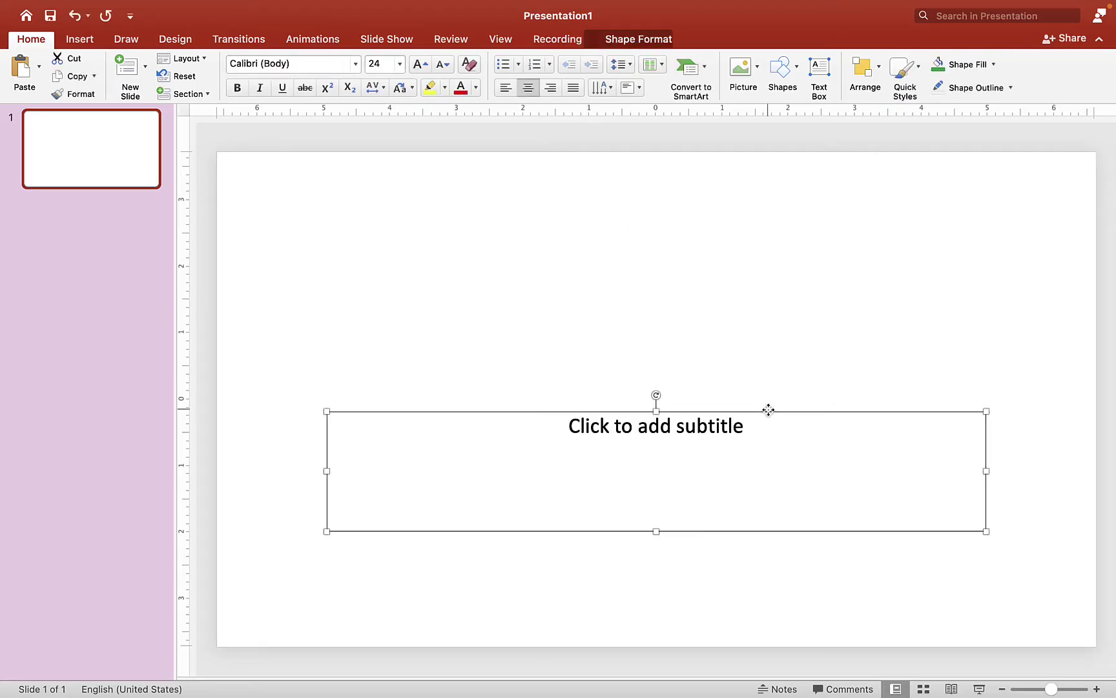
key(Delete)
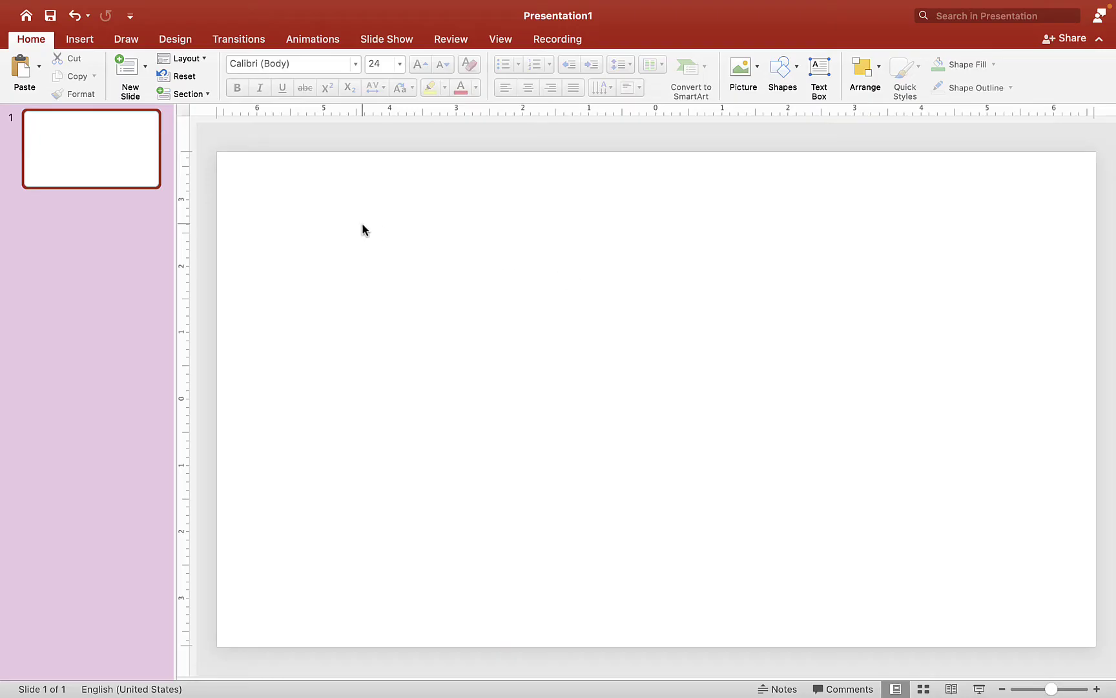
click(80, 40)
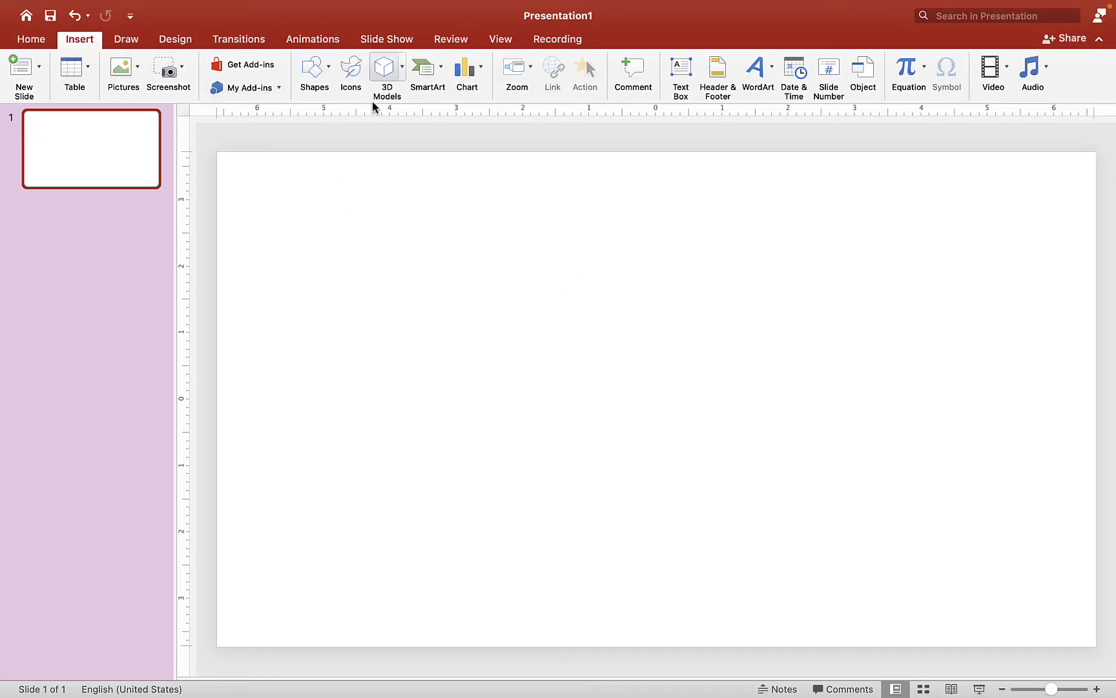
Insert the white five-pip die from Stock 3D Models after searching for 'dice'
click(400, 73)
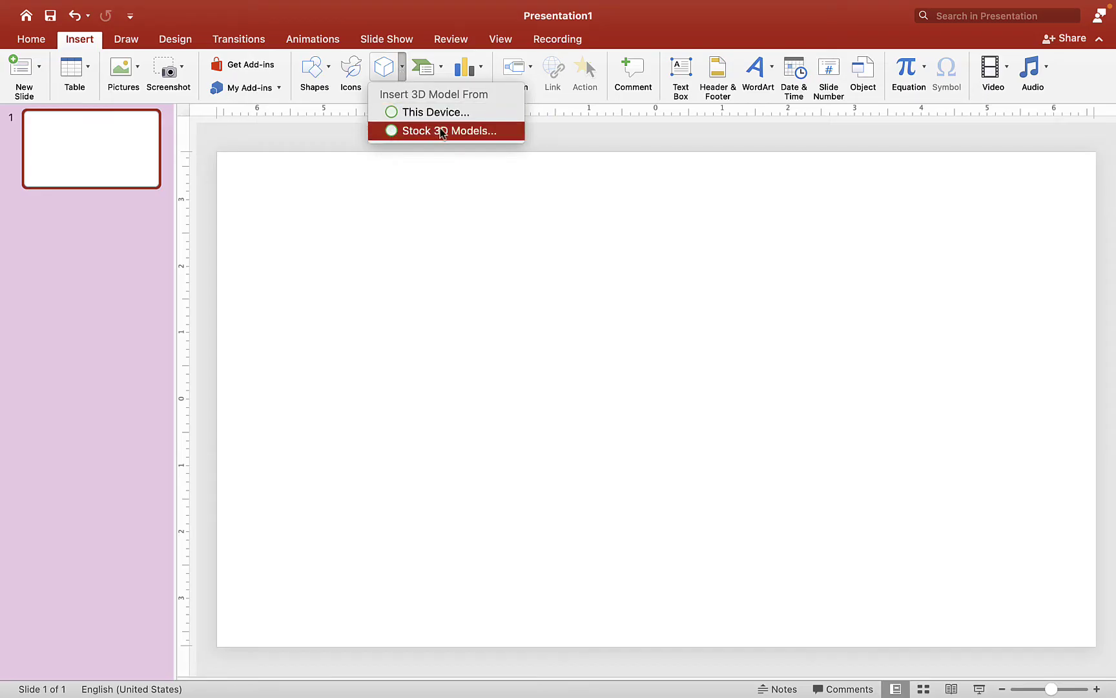
click(390, 132)
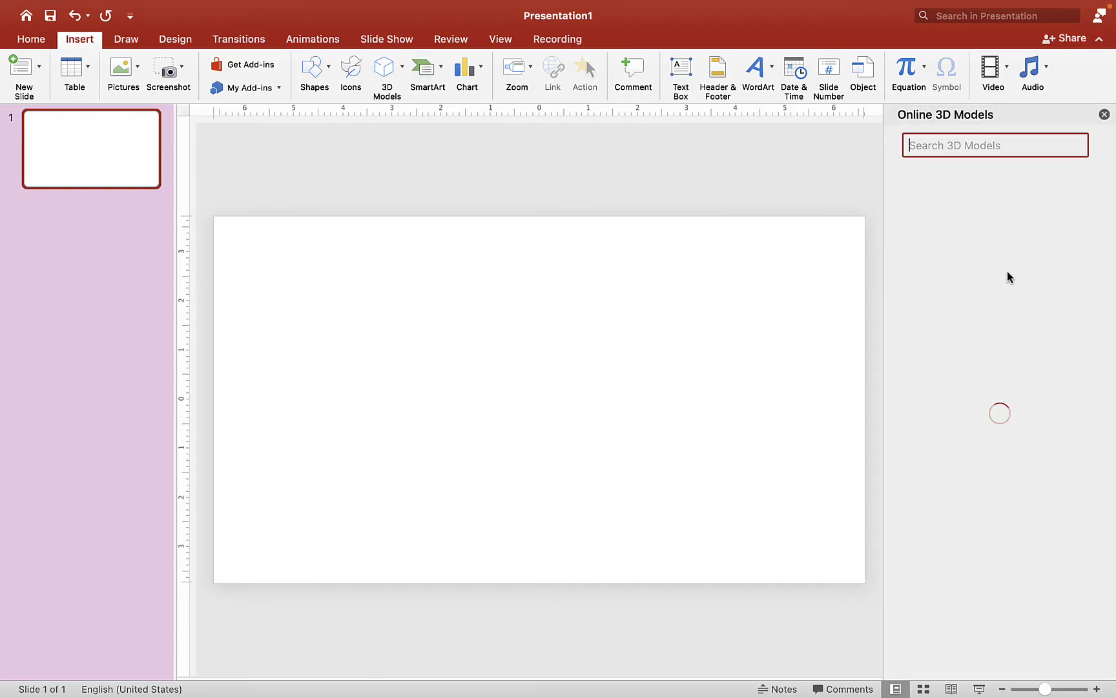
text(dice)
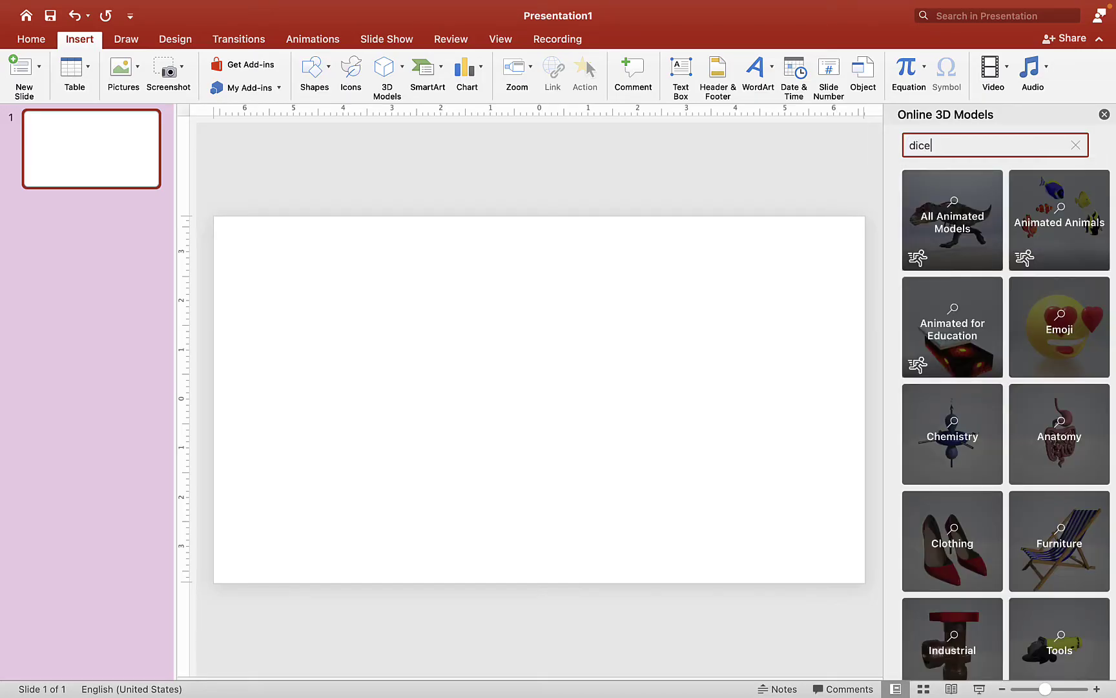
key(Return)
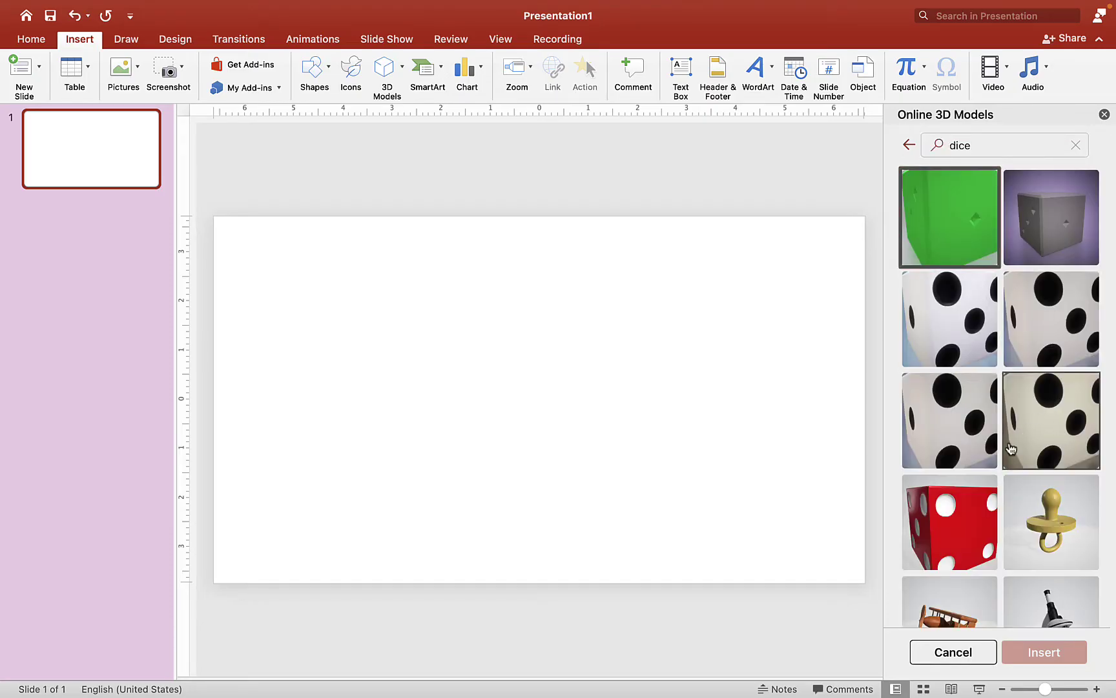
click(959, 334)
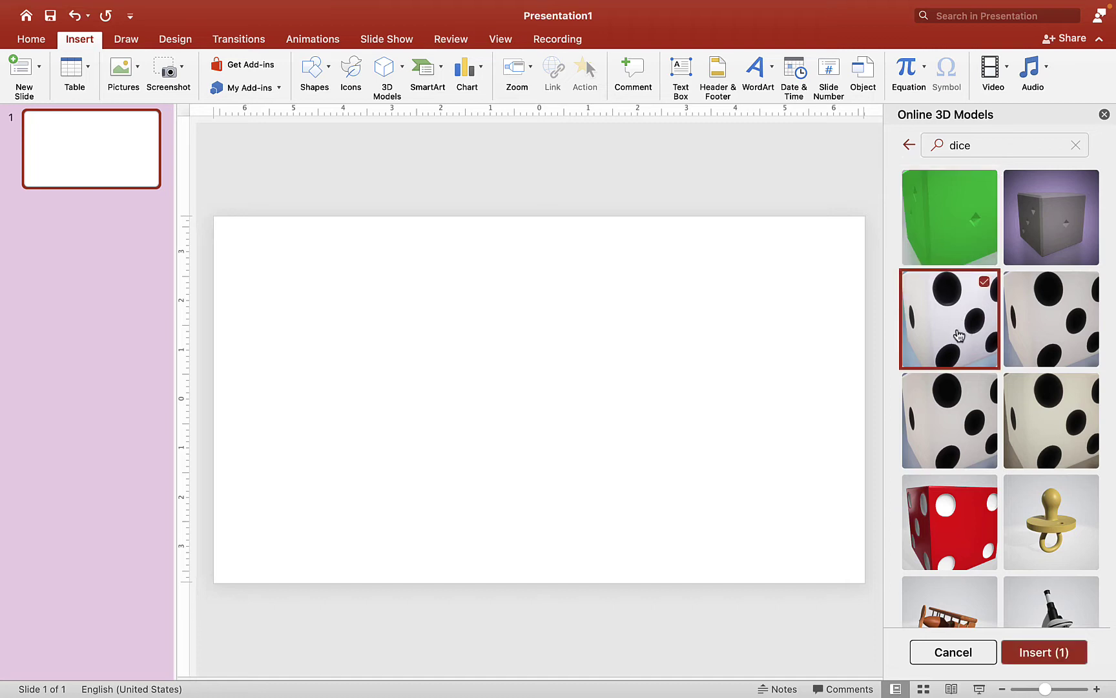
click(1043, 653)
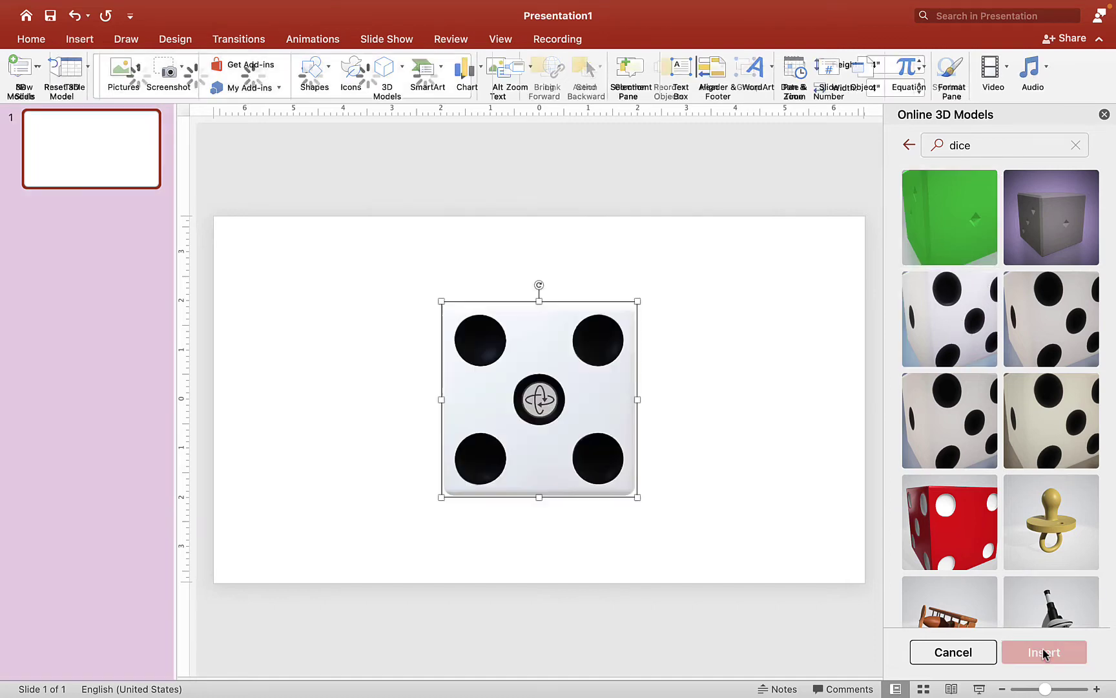
click(767, 444)
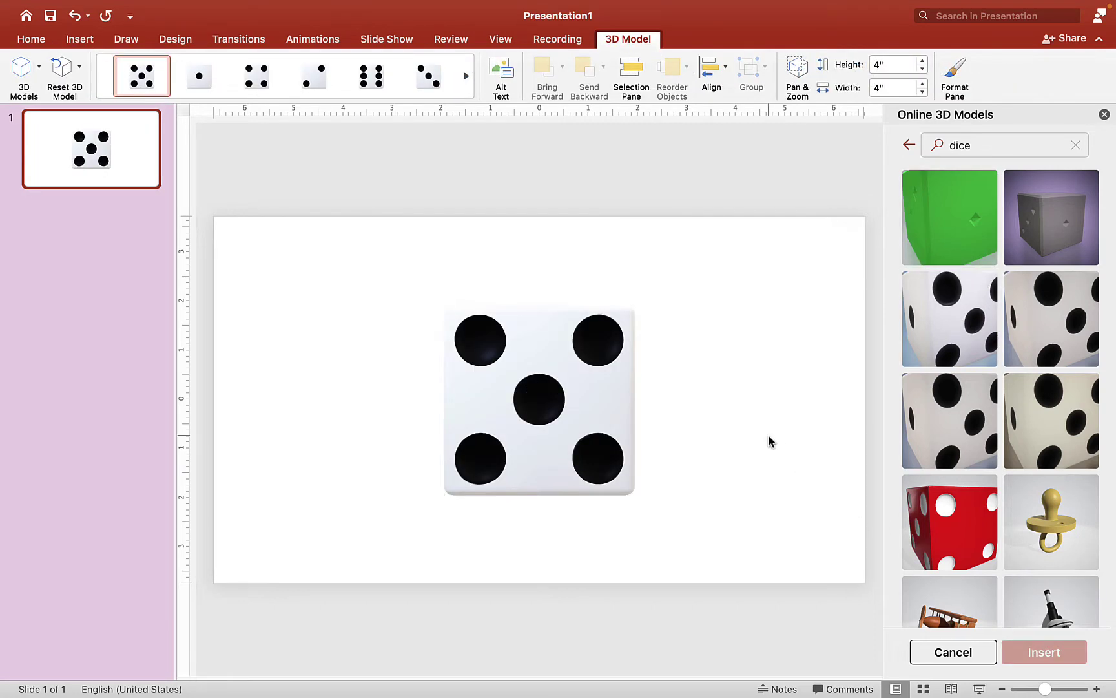
Close the Online 3D Models pane, select the die, and rotate it freely by dragging
click(1104, 115)
click(649, 351)
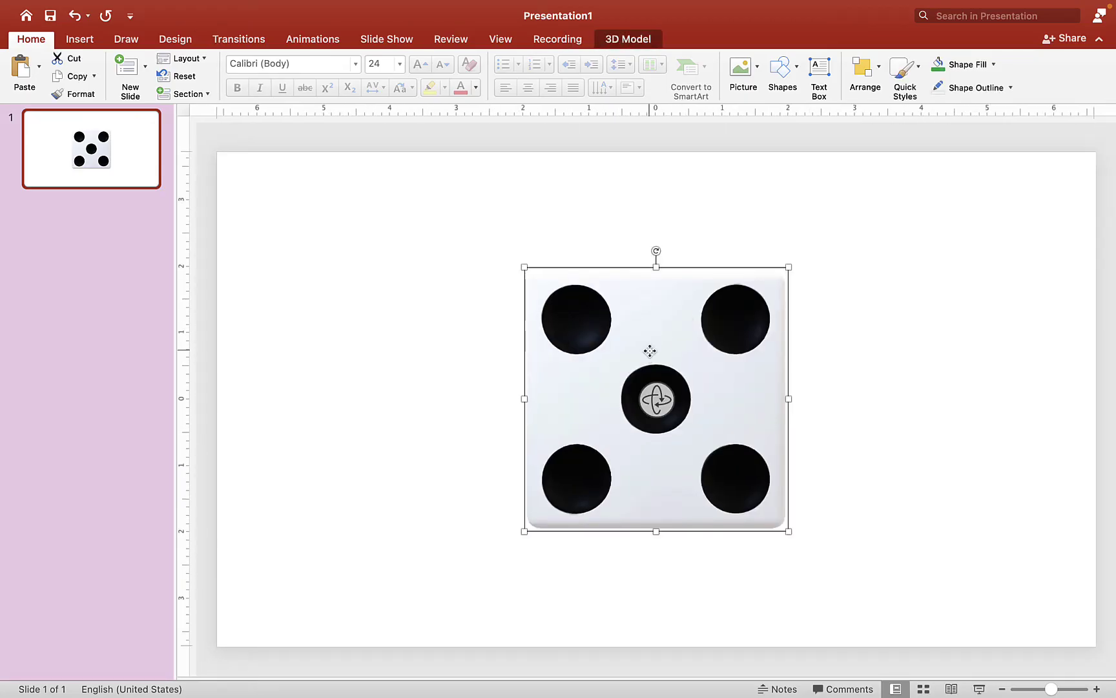
click(633, 42)
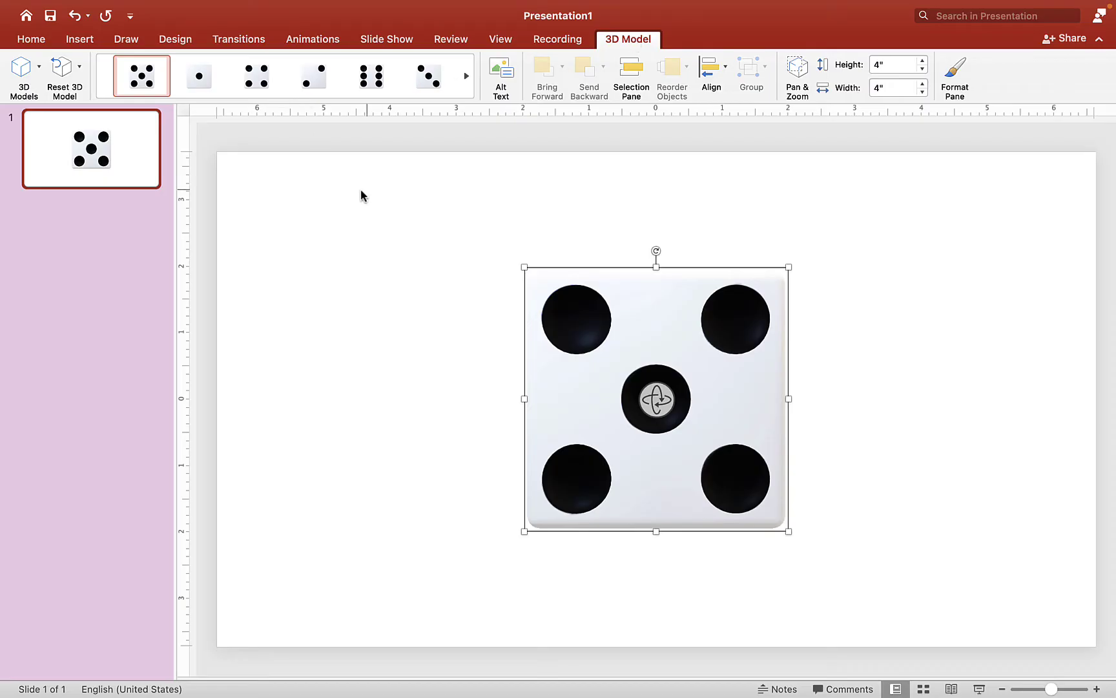
drag(657, 399, 725, 386)
drag(655, 399, 709, 517)
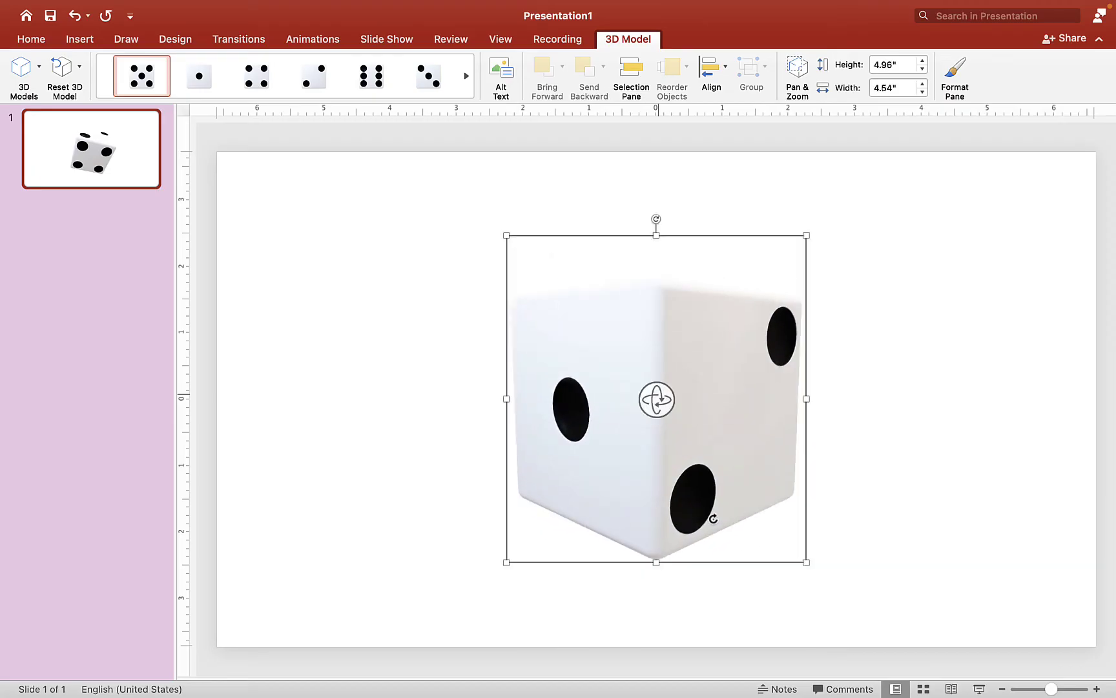
Preview the die's preset 3D Model Views: one, four, two, six, three dots, then angled six
click(200, 90)
click(252, 82)
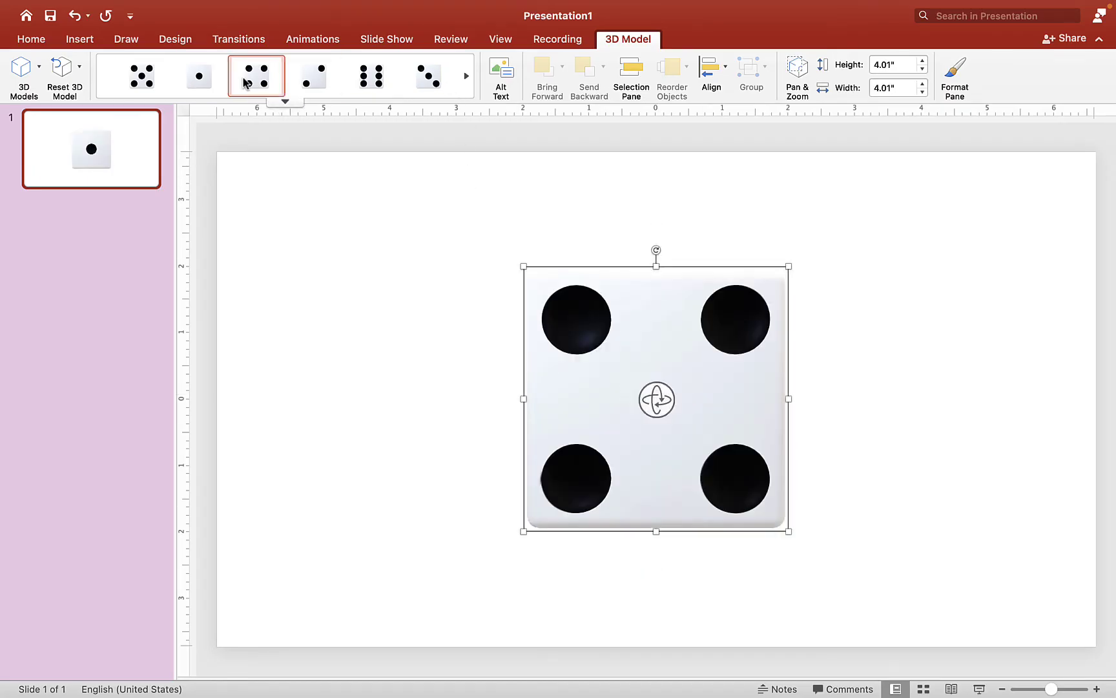
click(314, 78)
click(371, 76)
click(426, 78)
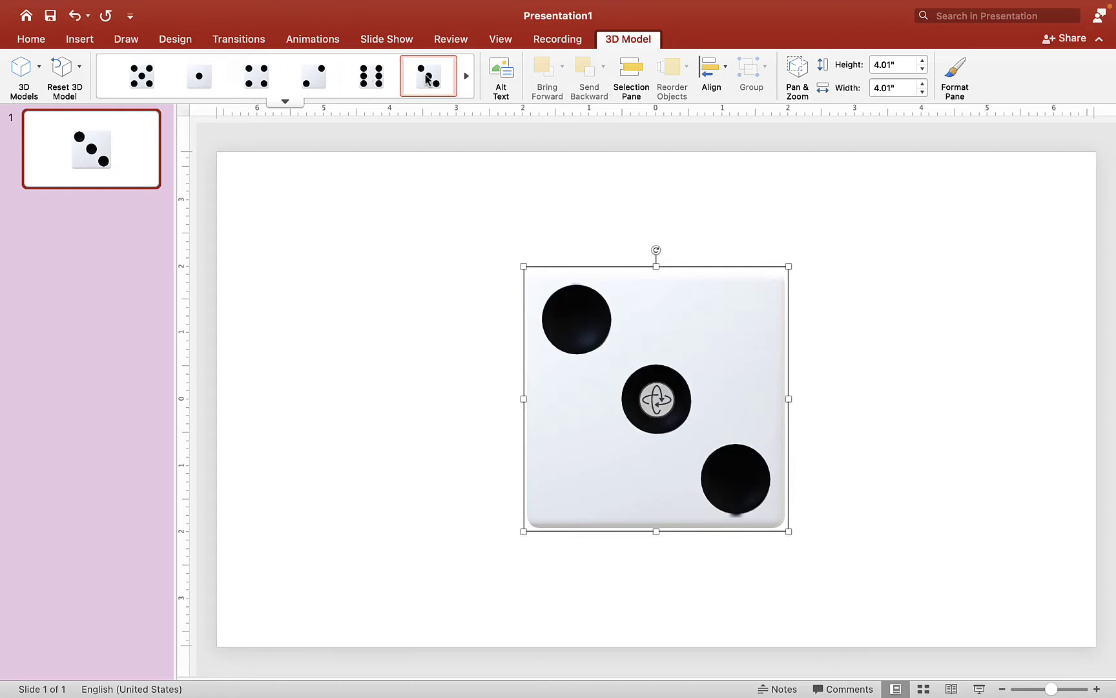
click(285, 101)
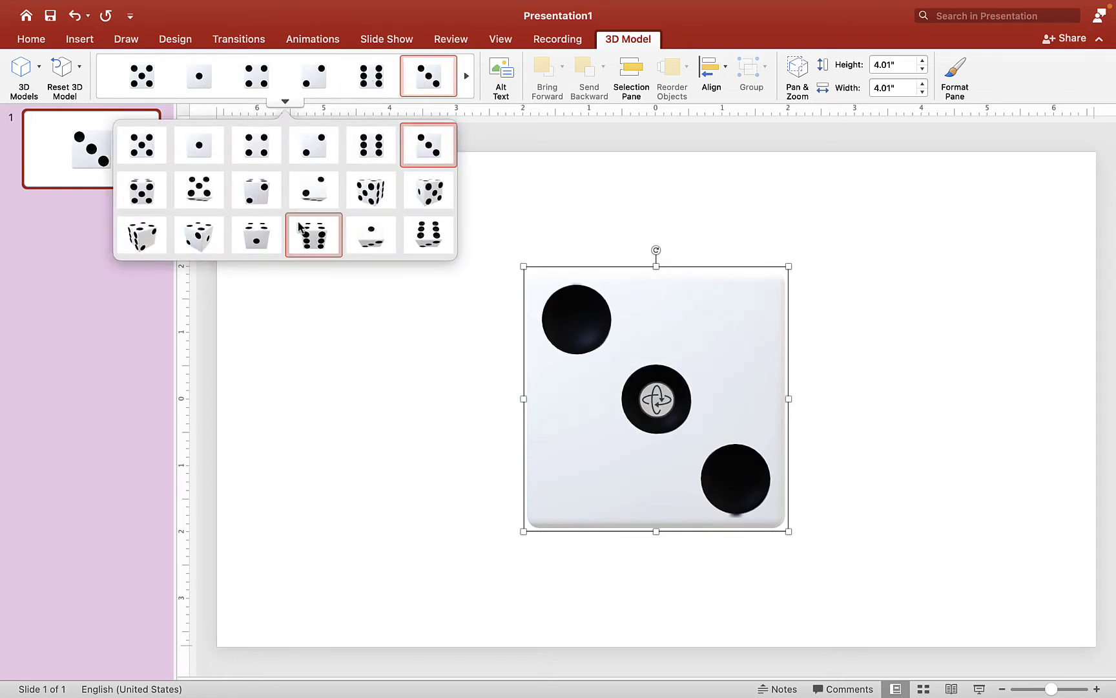
click(300, 228)
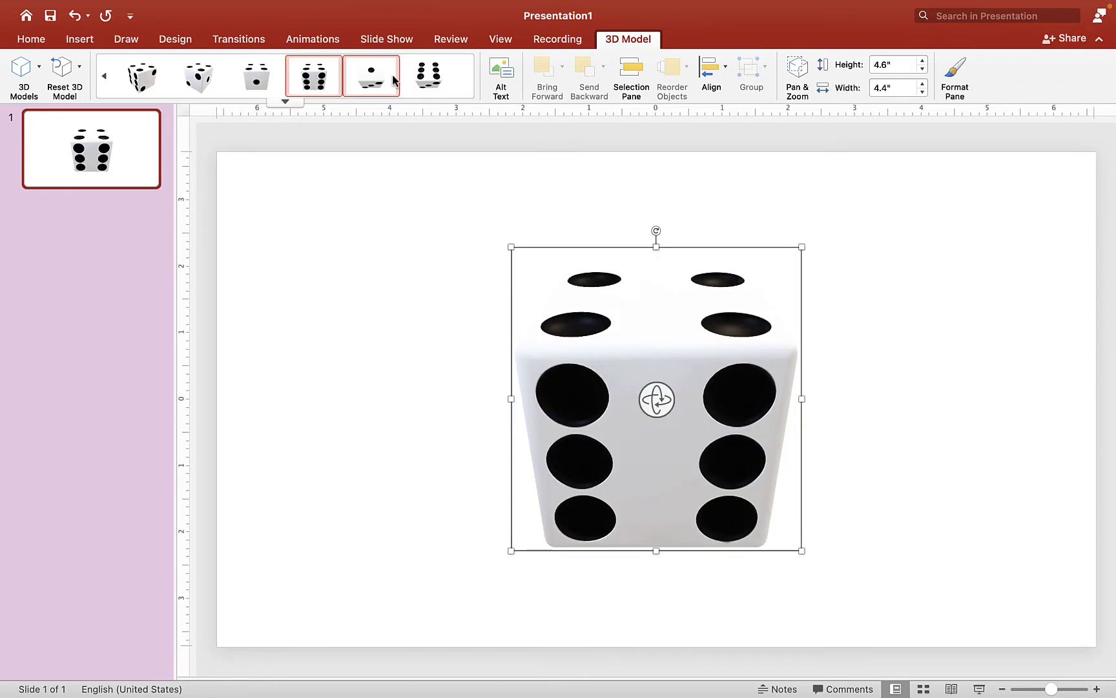
Settle the die on the straight-on single-dot front view, 4.01" square
drag(655, 399, 724, 367)
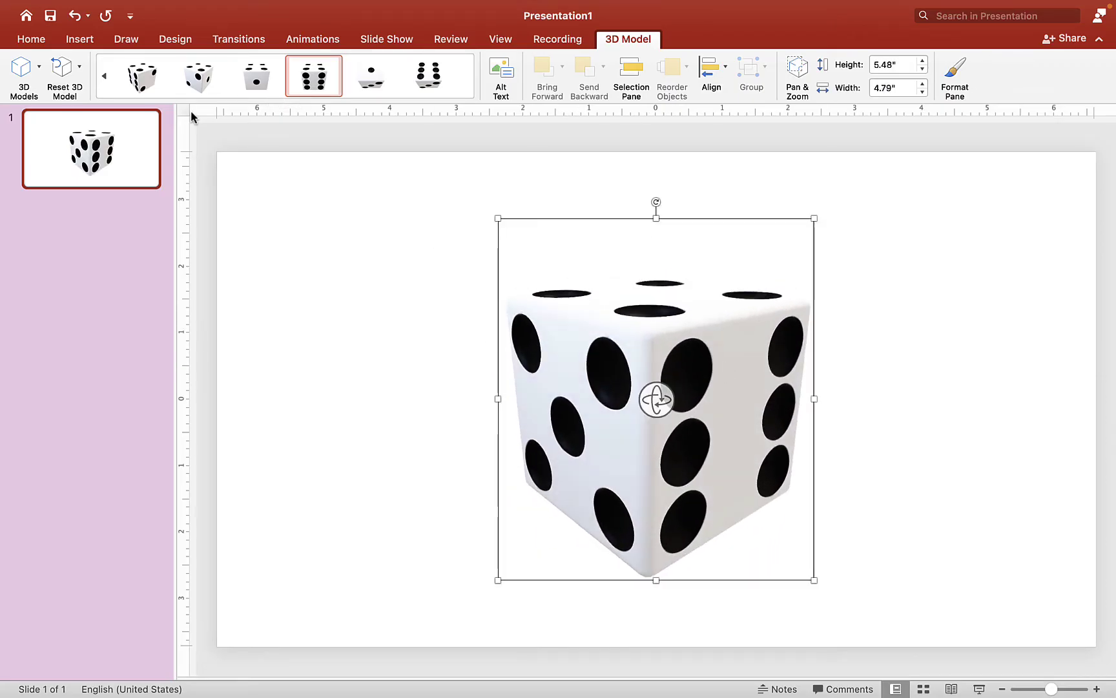
click(104, 76)
click(104, 75)
click(104, 75)
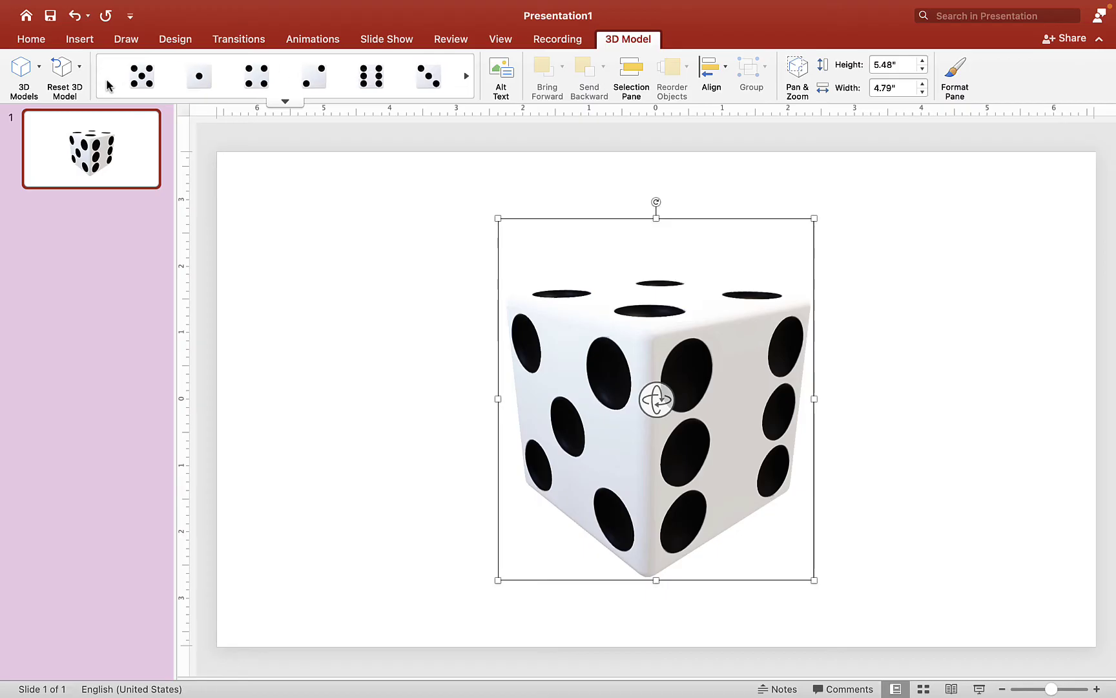
click(199, 75)
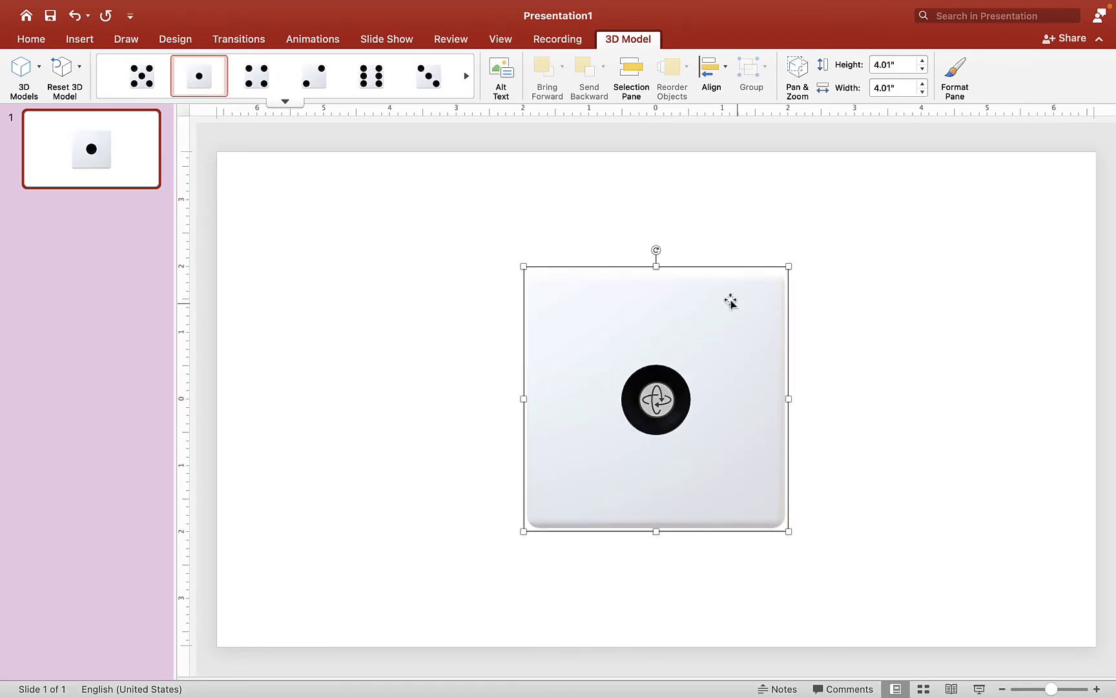
click(895, 359)
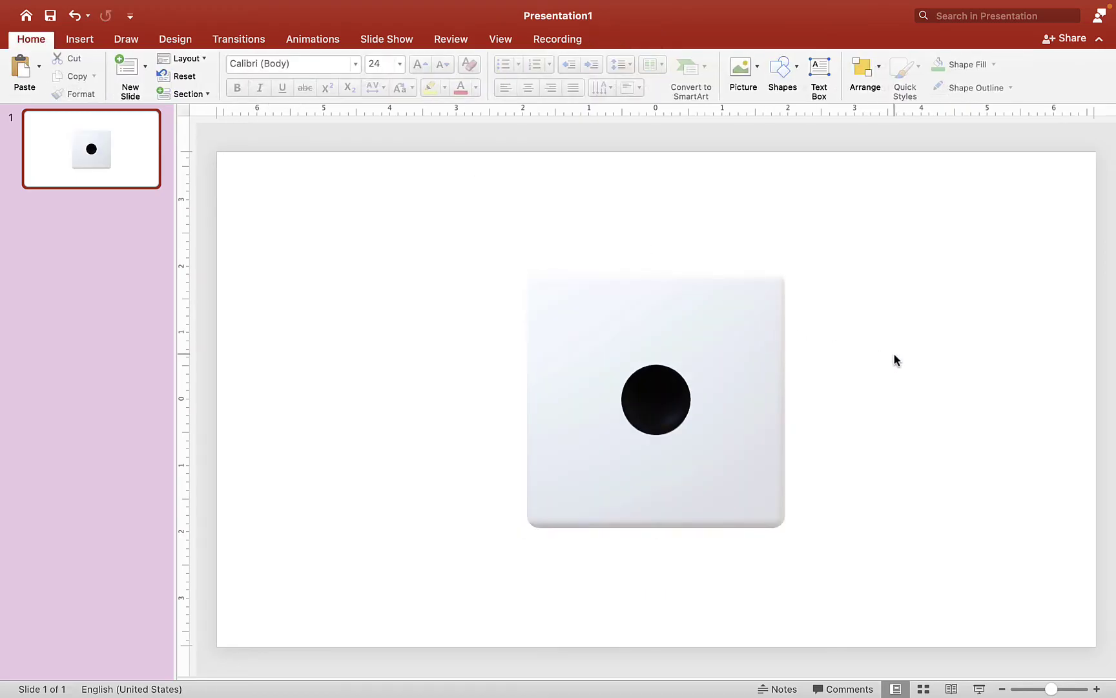
click(685, 373)
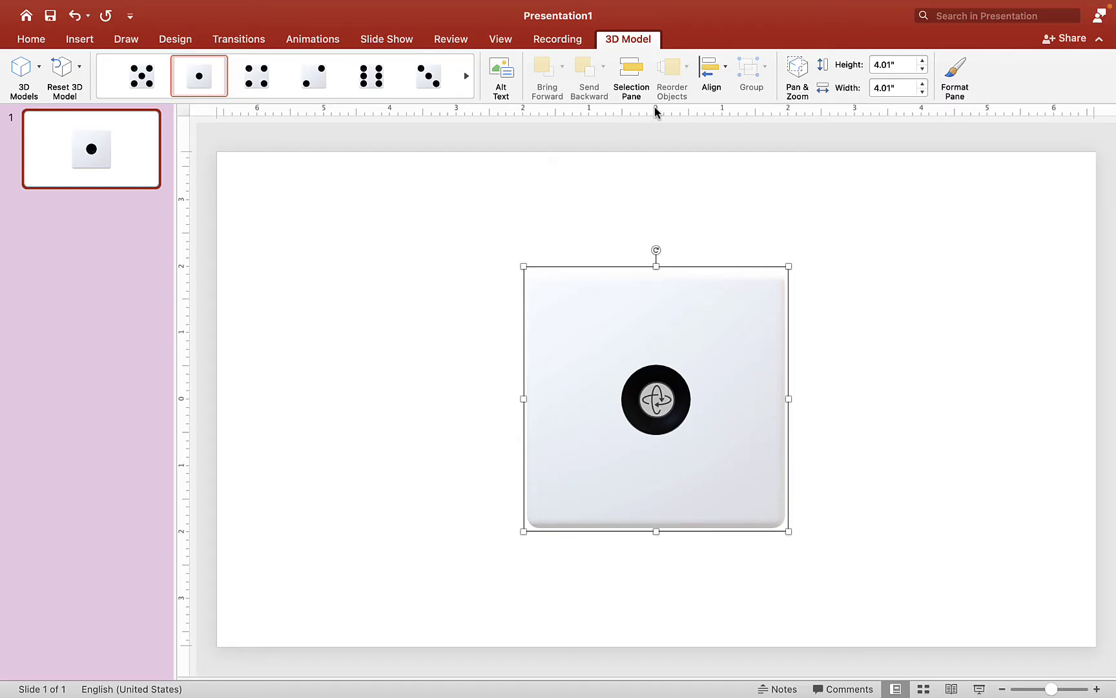
Rename the die to Dice 1 in the Selection Pane
click(632, 77)
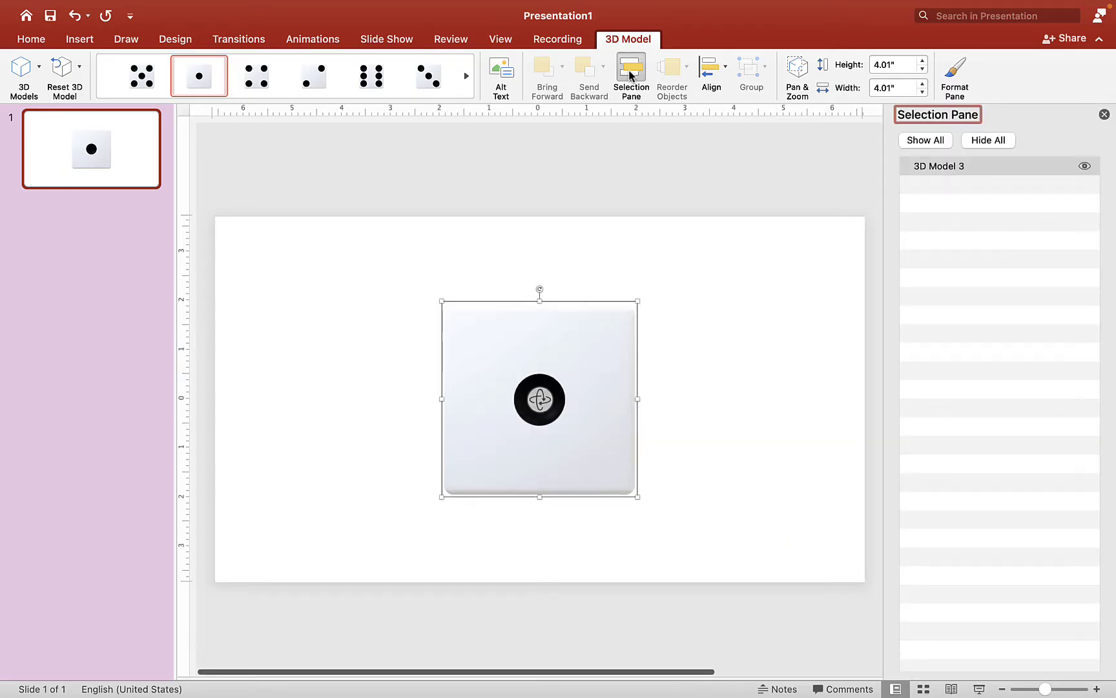
double_click(942, 166)
text(Dice)
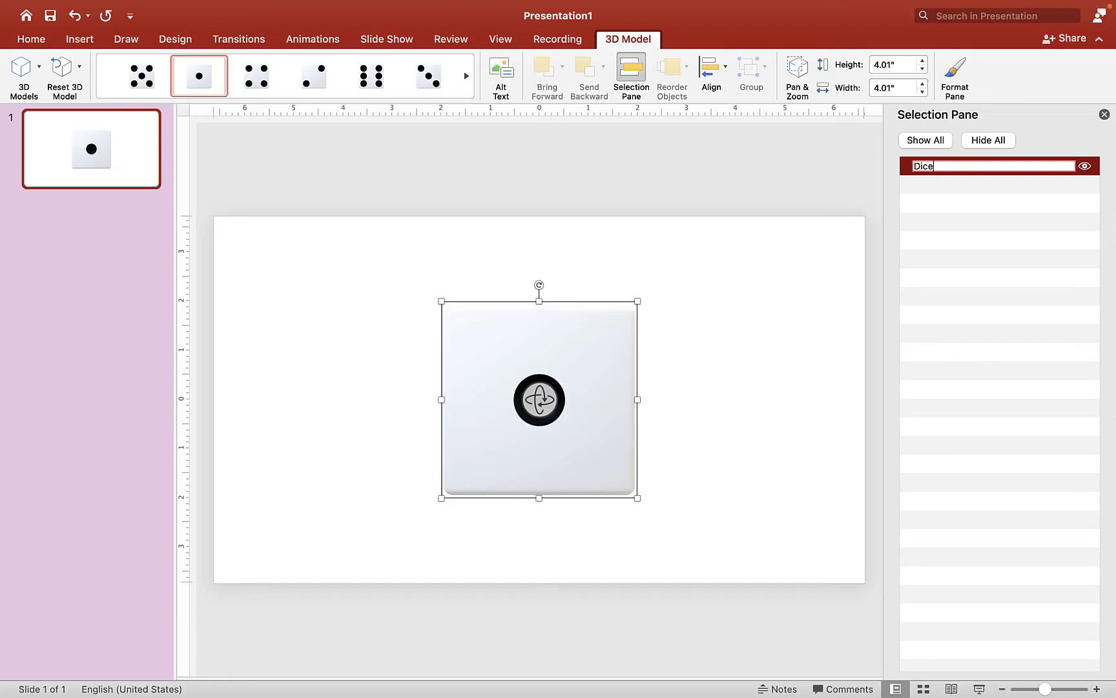
key(Return)
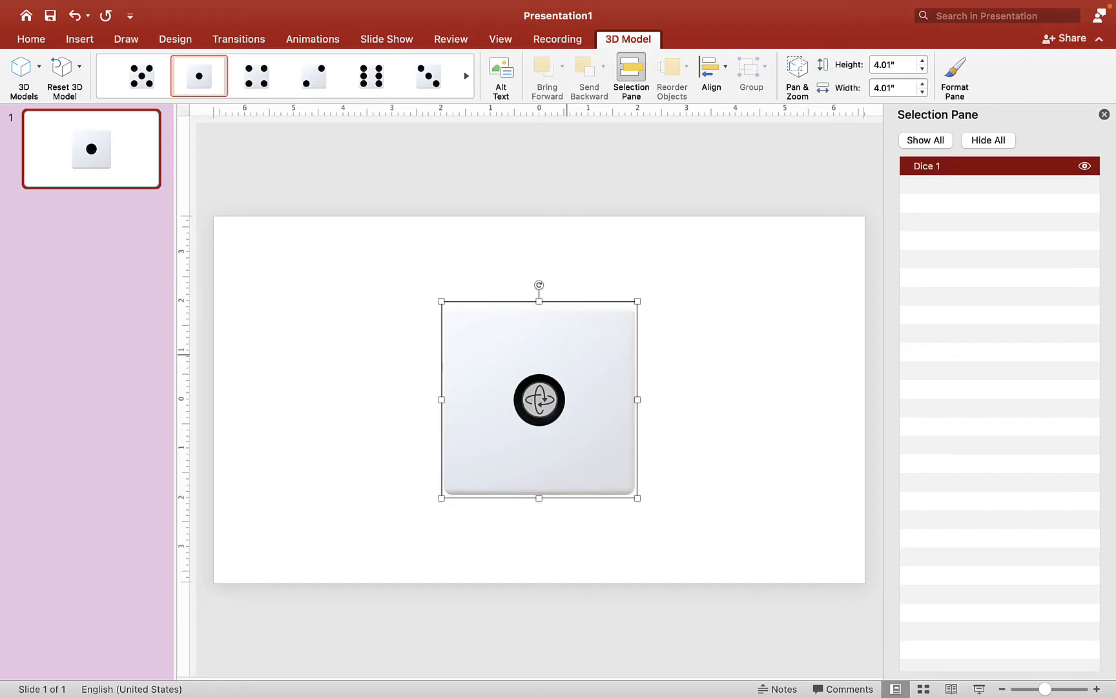
Duplicate the die, give it the two-pip face, name it Dice 2, and move it below Dice 1
click(567, 356)
key(super+d)
drag(604, 360, 598, 356)
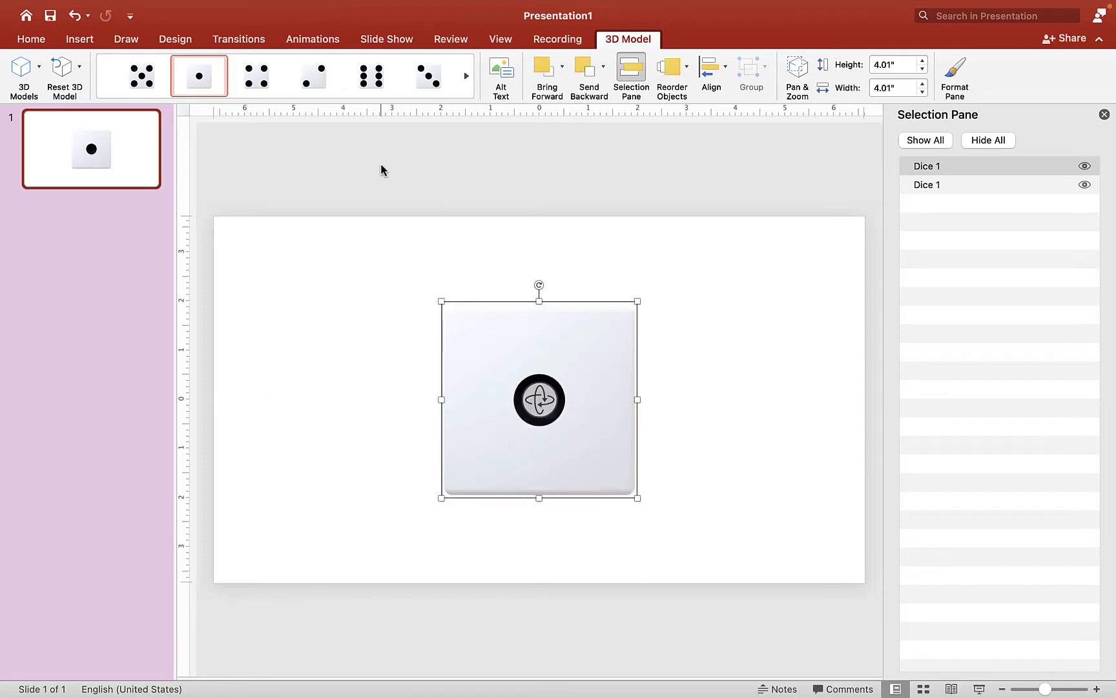
click(327, 90)
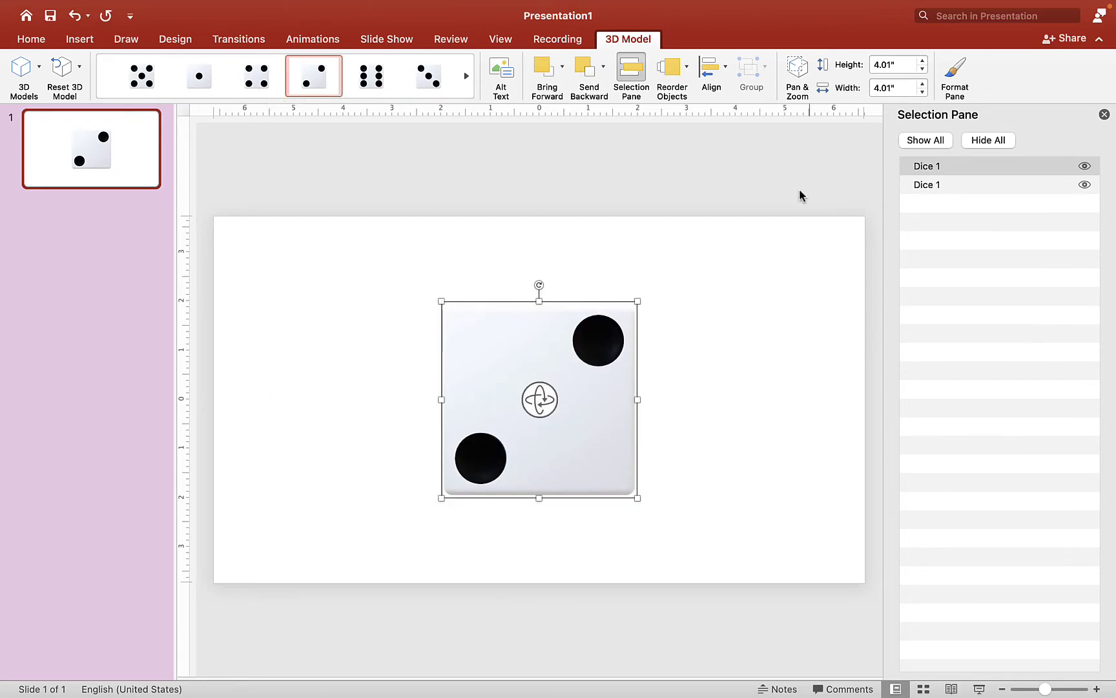
double_click(934, 165)
click(949, 166)
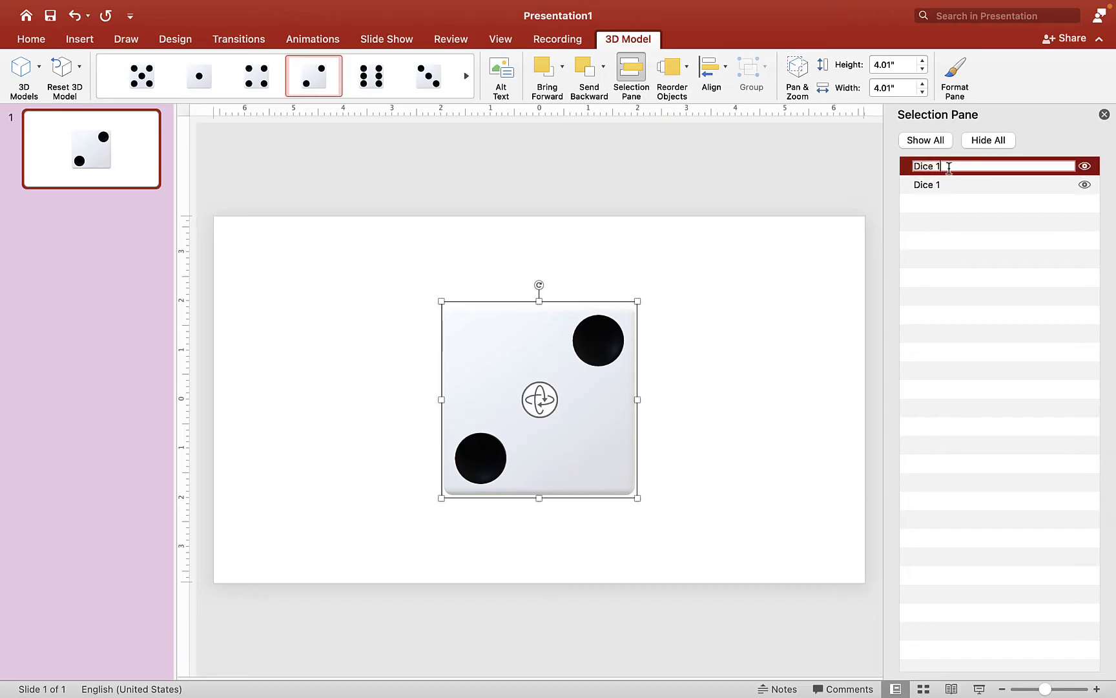
click(783, 318)
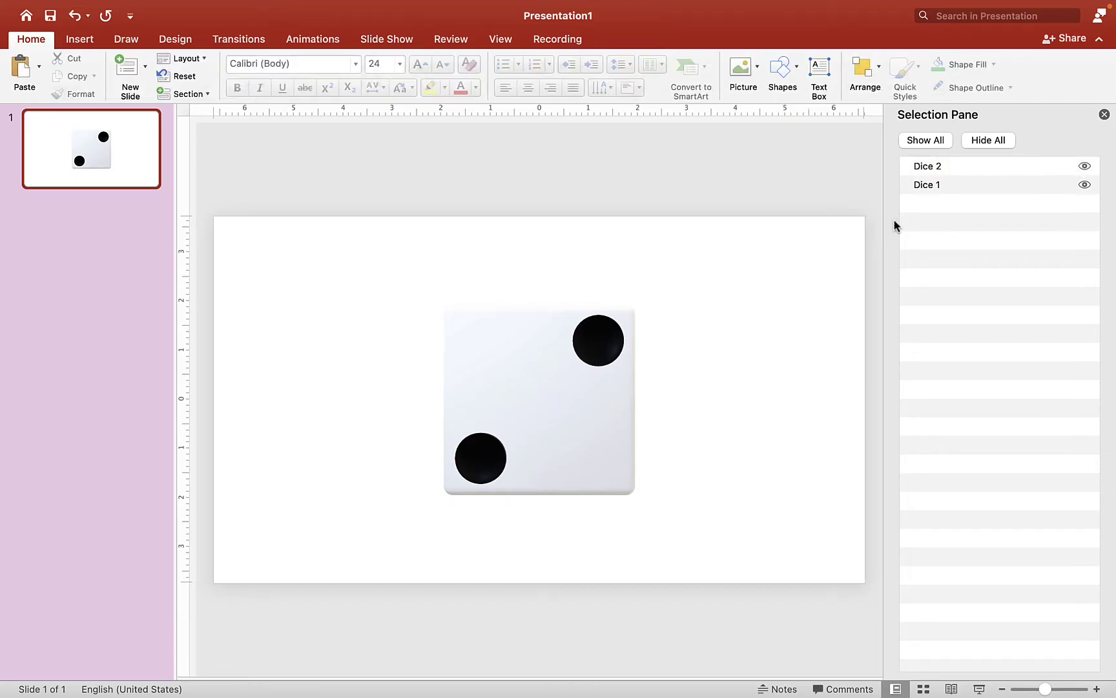
click(928, 169)
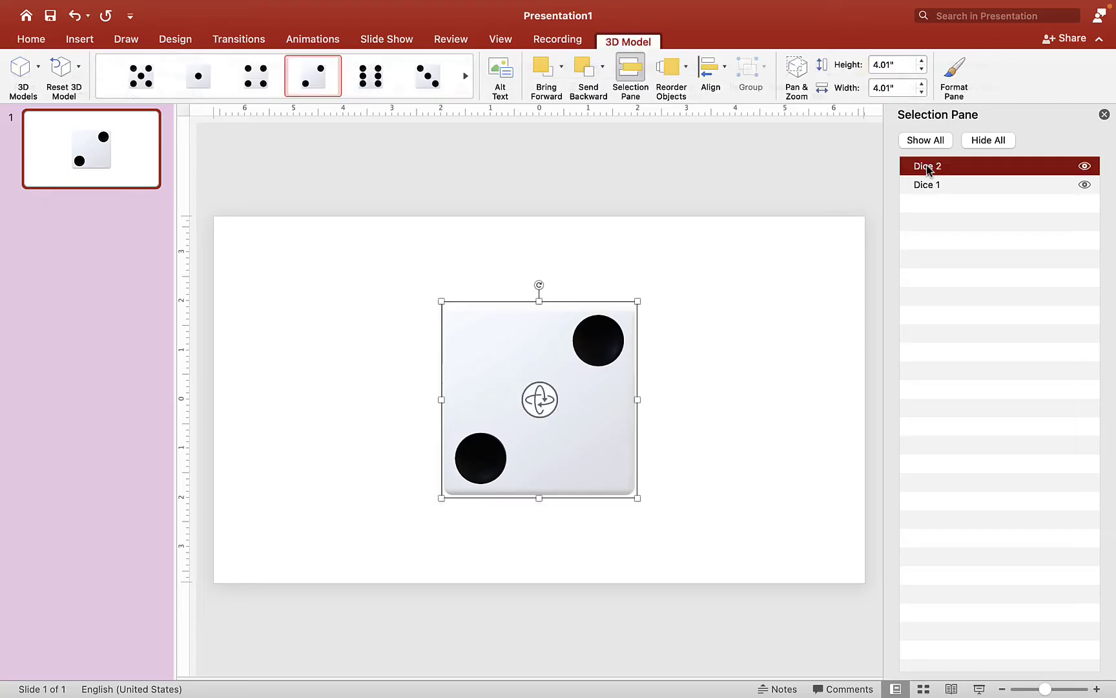
drag(928, 169, 924, 188)
Copy the one-pip die and paste another copy
click(668, 381)
click(585, 371)
key(super+c)
key(super+v)
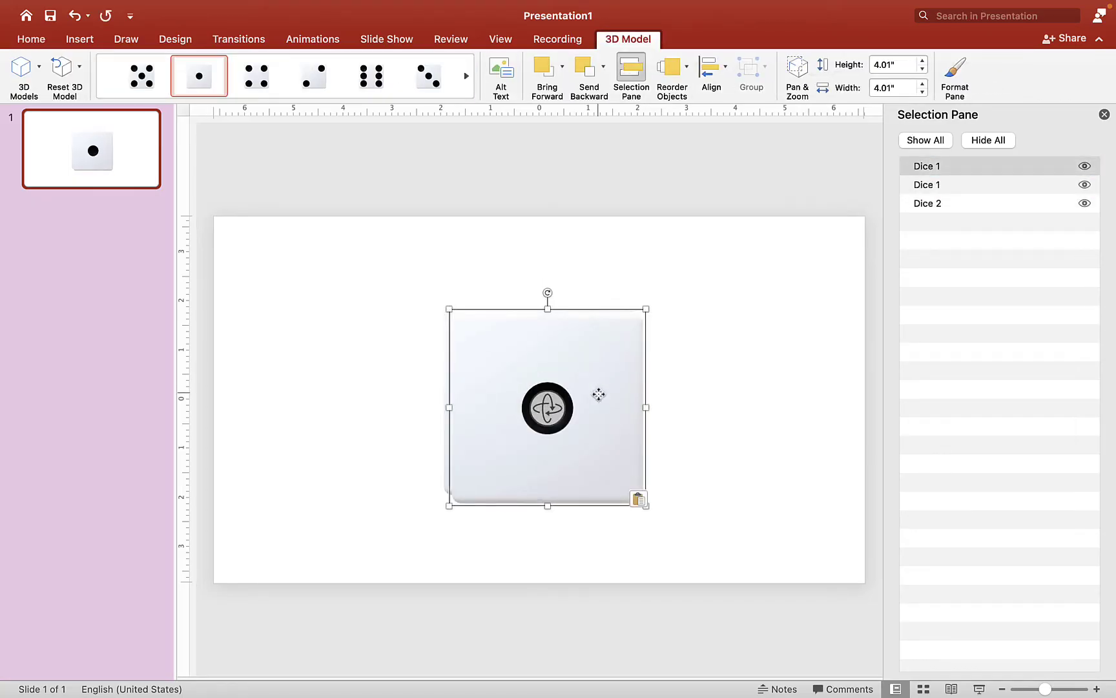
Align the pasted copy onto the original, give it three pips, name it Dice 3, and move it below Dice 2
drag(598, 393, 590, 391)
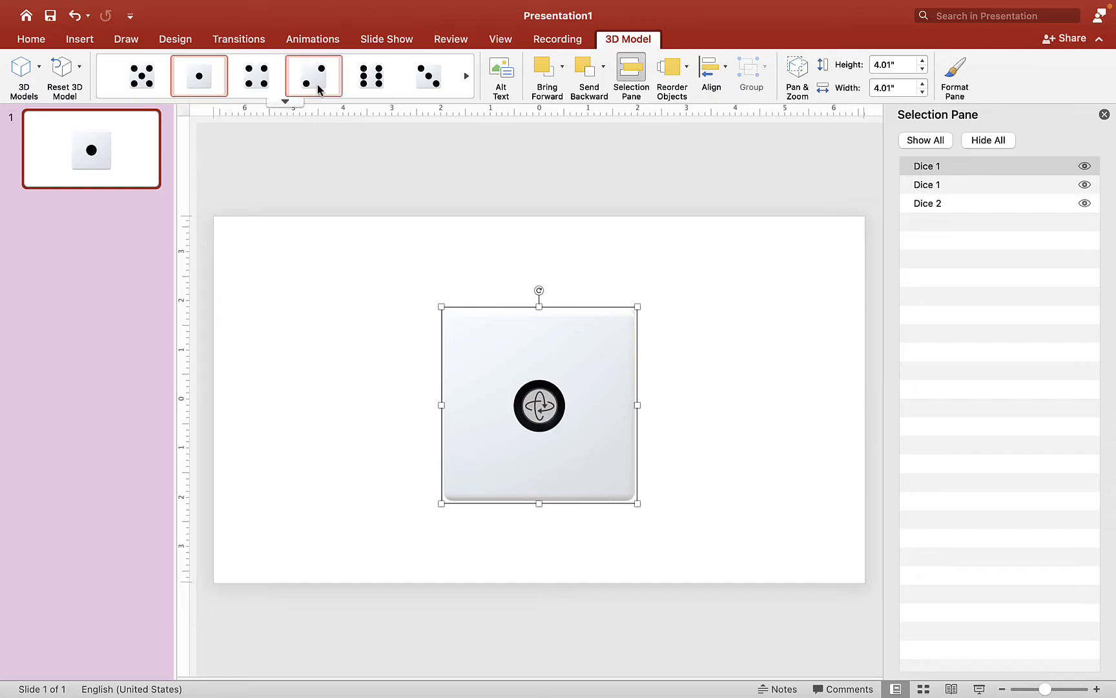
click(427, 84)
click(924, 165)
click(925, 165)
click(947, 166)
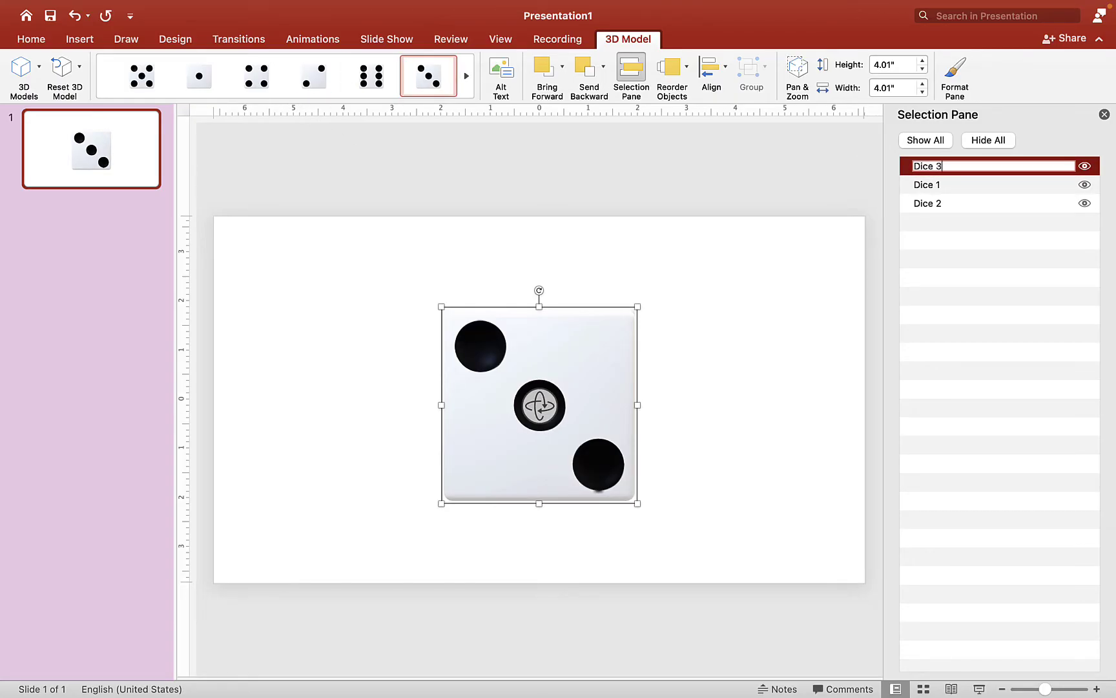
text(3)
click(930, 259)
click(928, 166)
shift+click(927, 185)
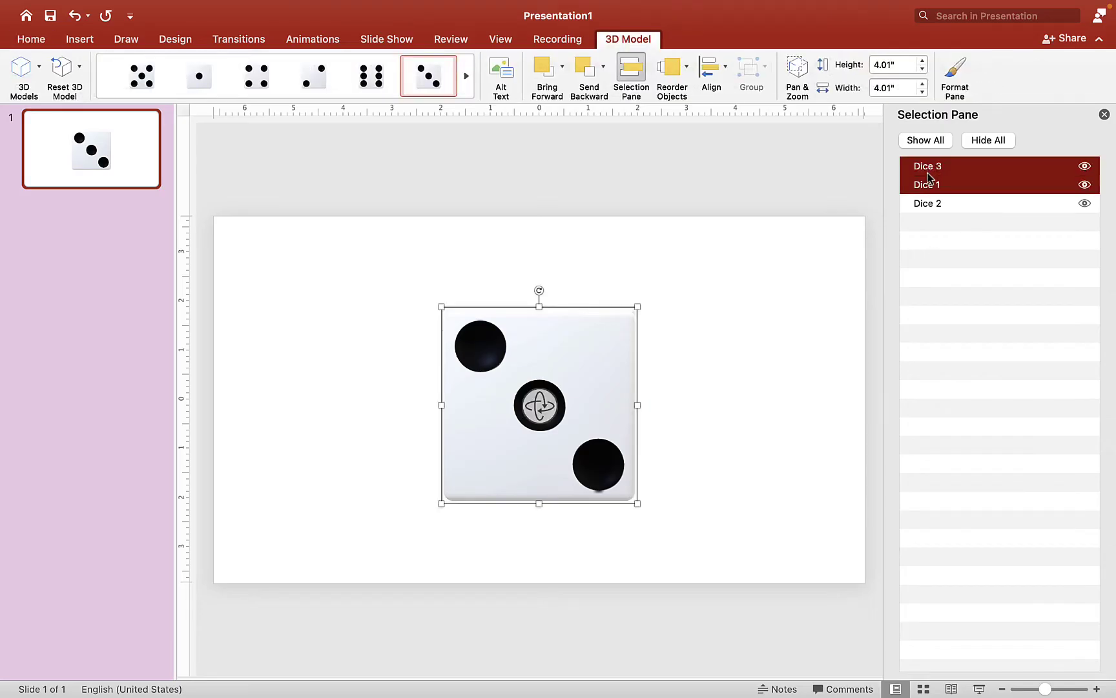
shift+click(929, 203)
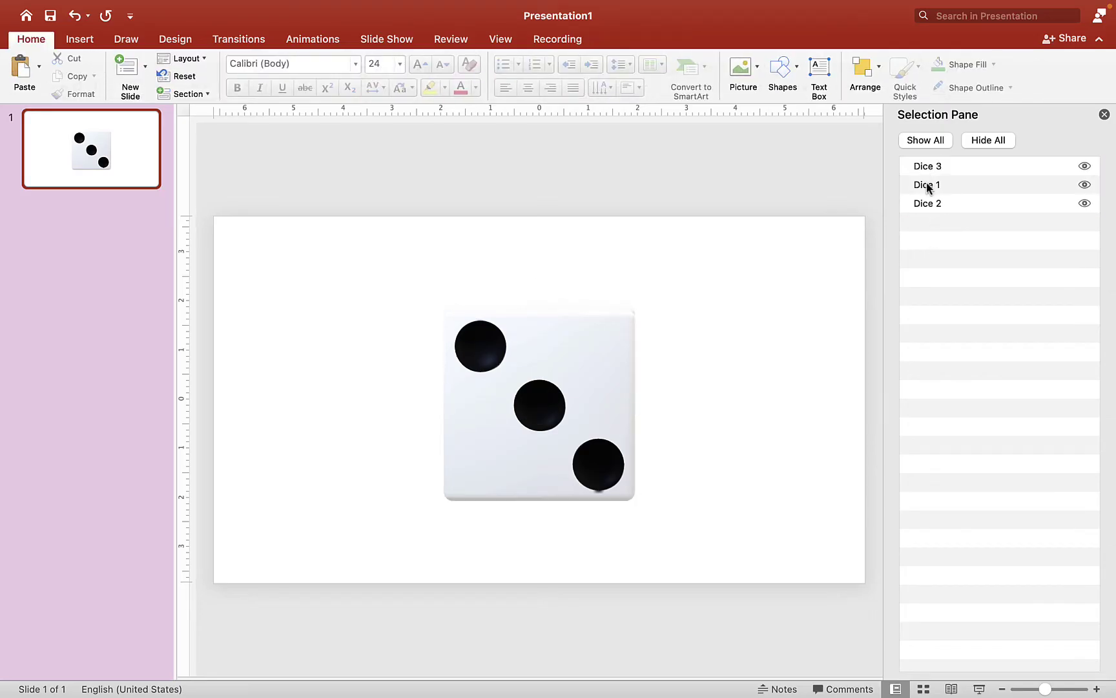
drag(927, 168, 927, 219)
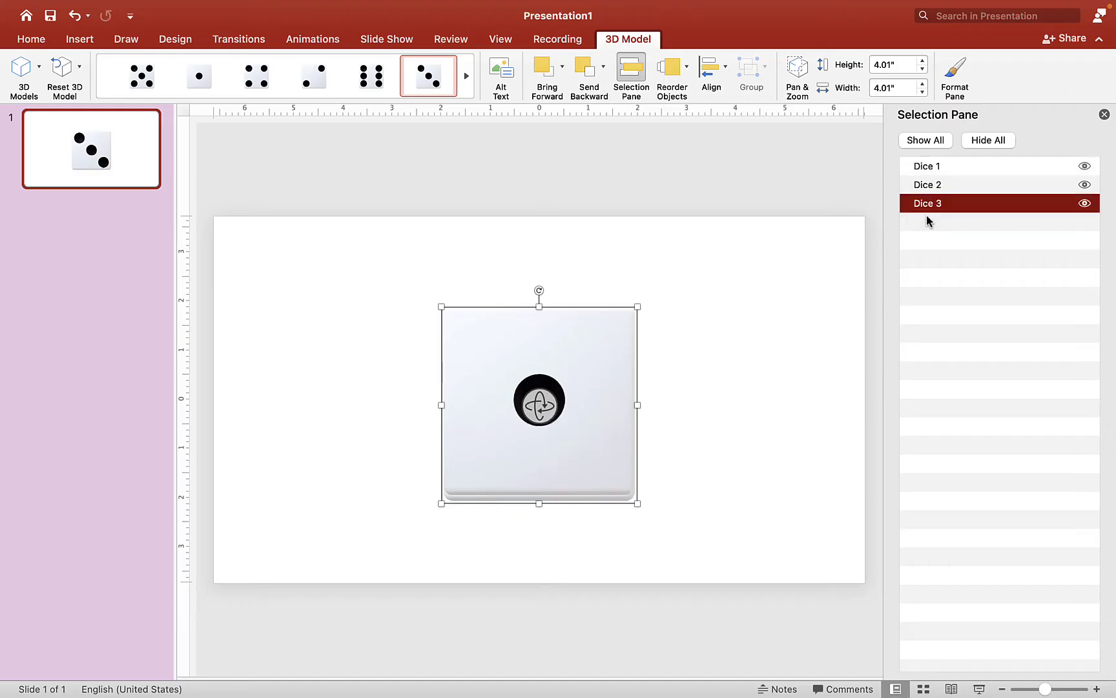
Paste a four-pip copy named Dice 4 and move it to the bottom of the stack
click(594, 392)
key(super+v)
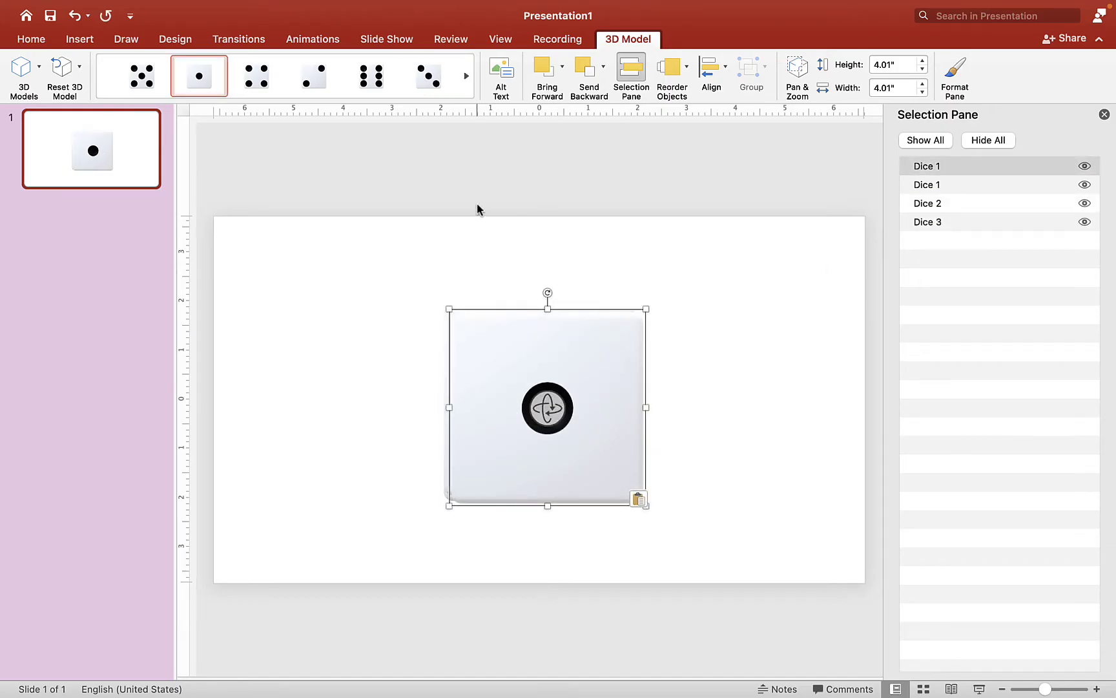
click(265, 81)
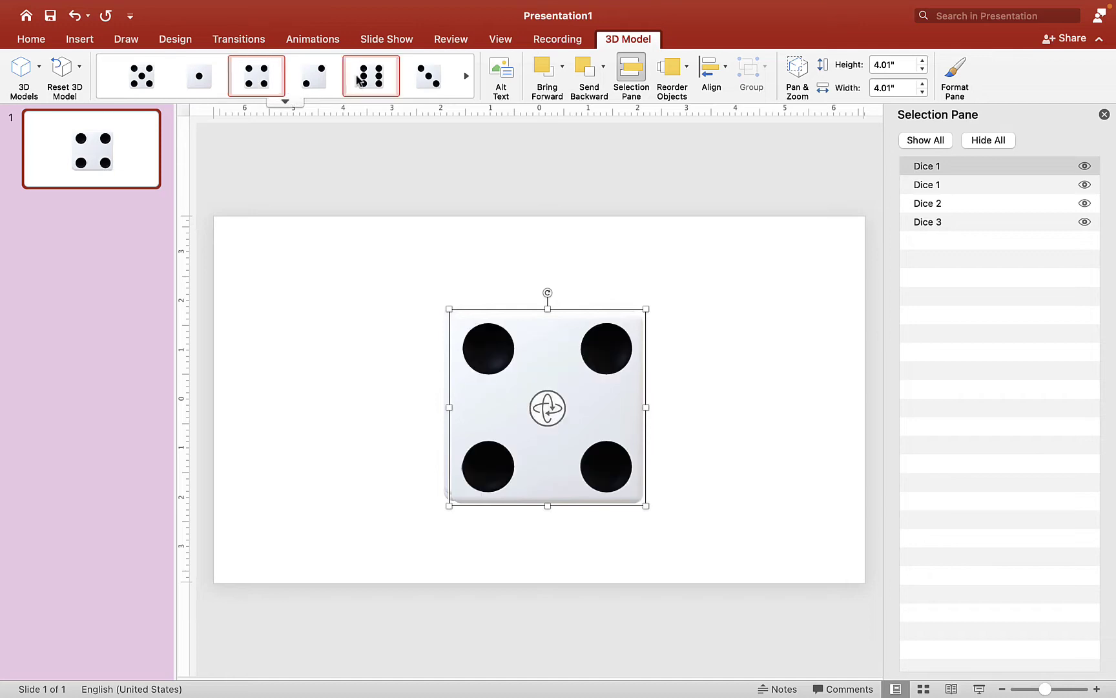
click(943, 166)
click(944, 167)
click(948, 169)
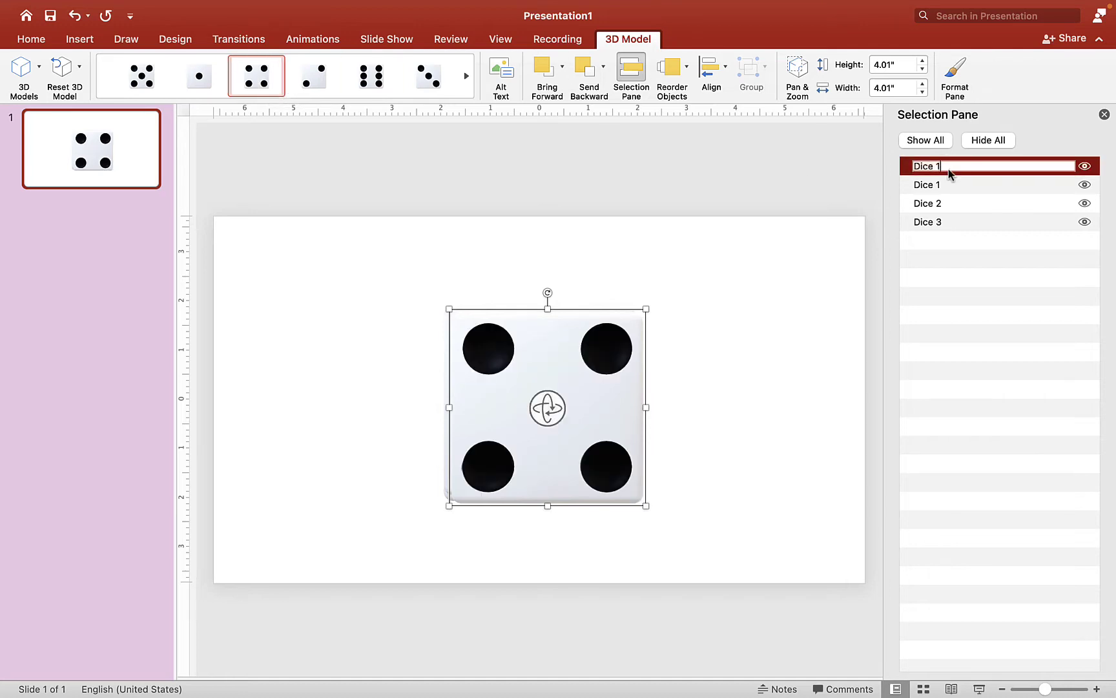
text(4)
key(Return)
drag(928, 169, 925, 224)
Add a five-pip copy named Dice 5 at the bottom of the stack
click(596, 382)
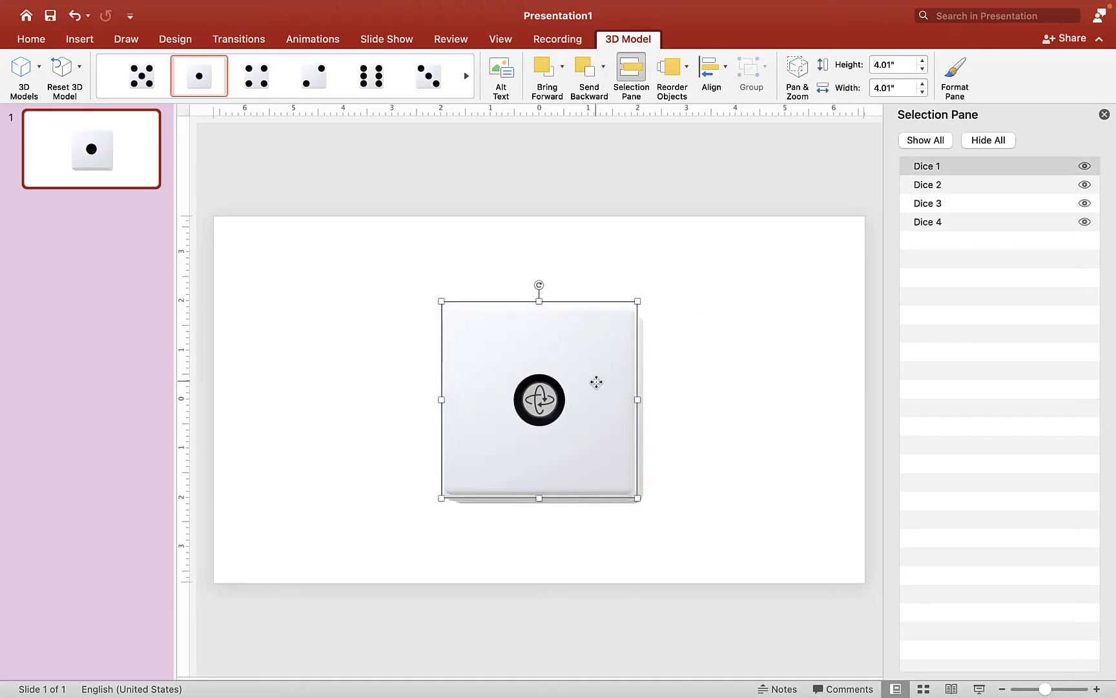
key(super+d)
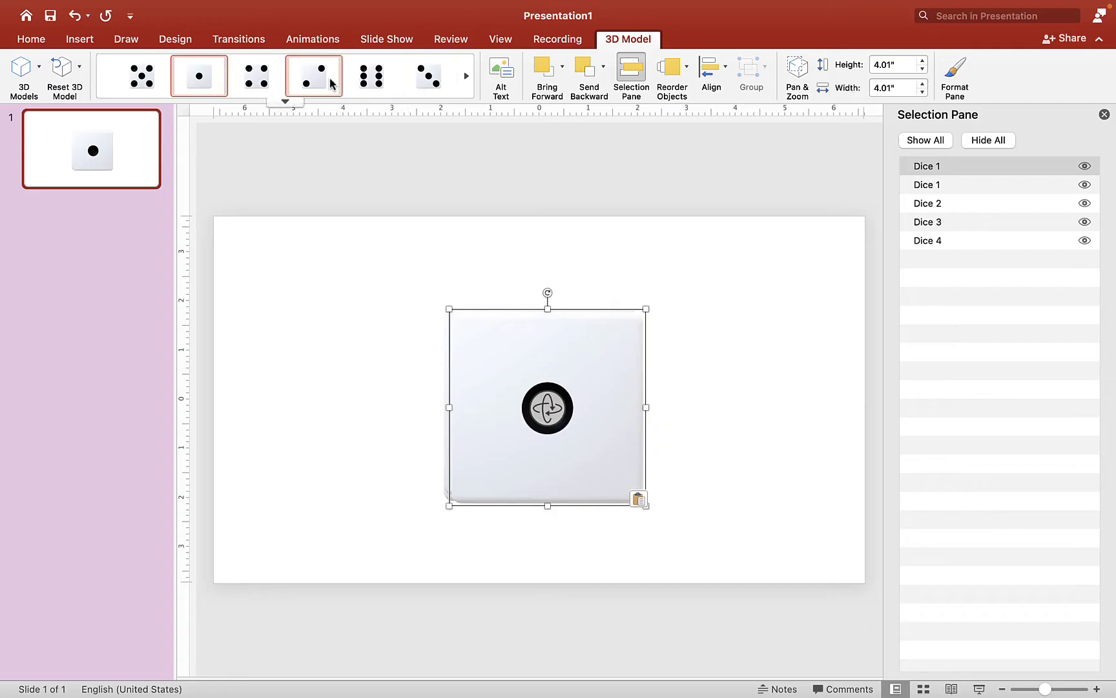
click(141, 77)
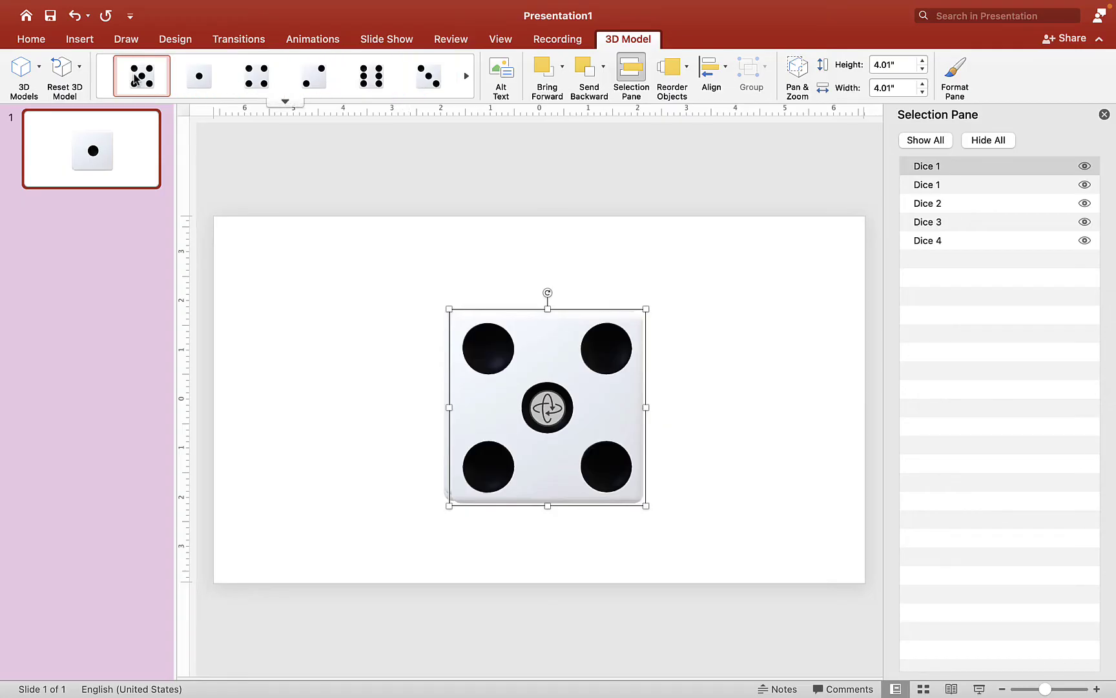
double_click(940, 169)
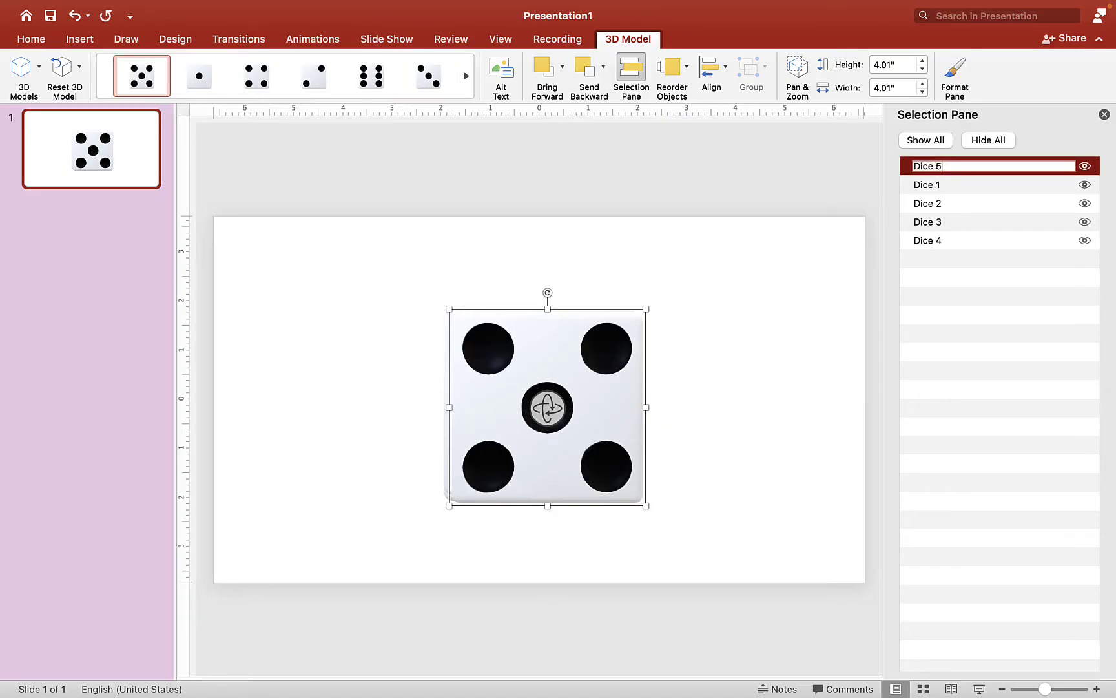
text(5)
key(Return)
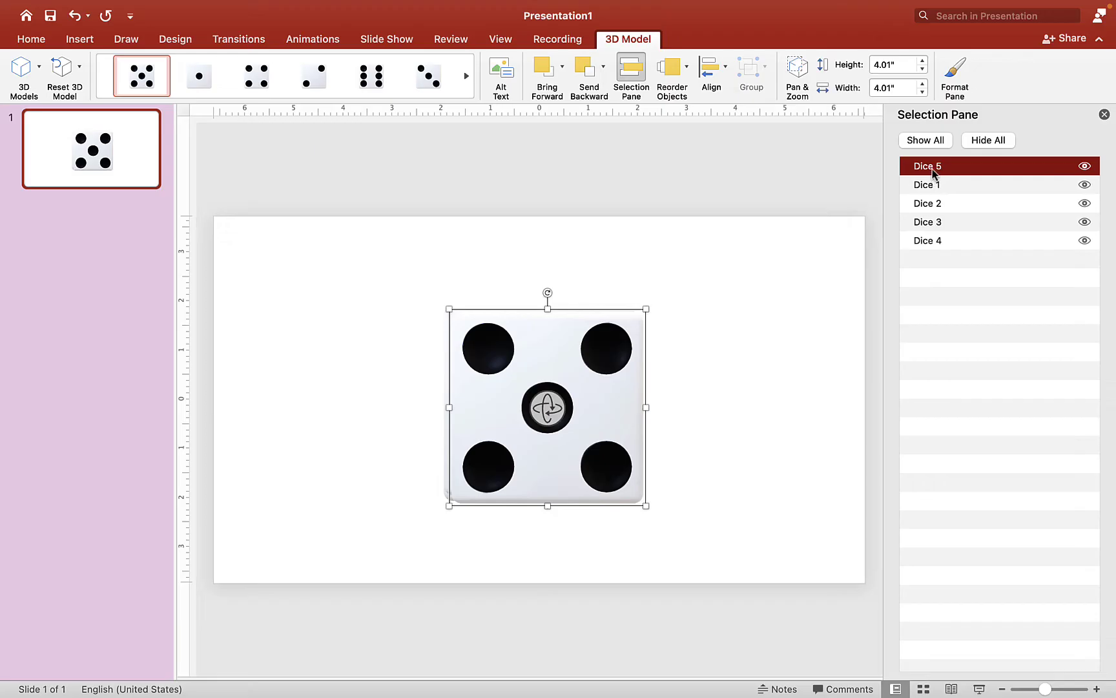
drag(933, 171, 937, 256)
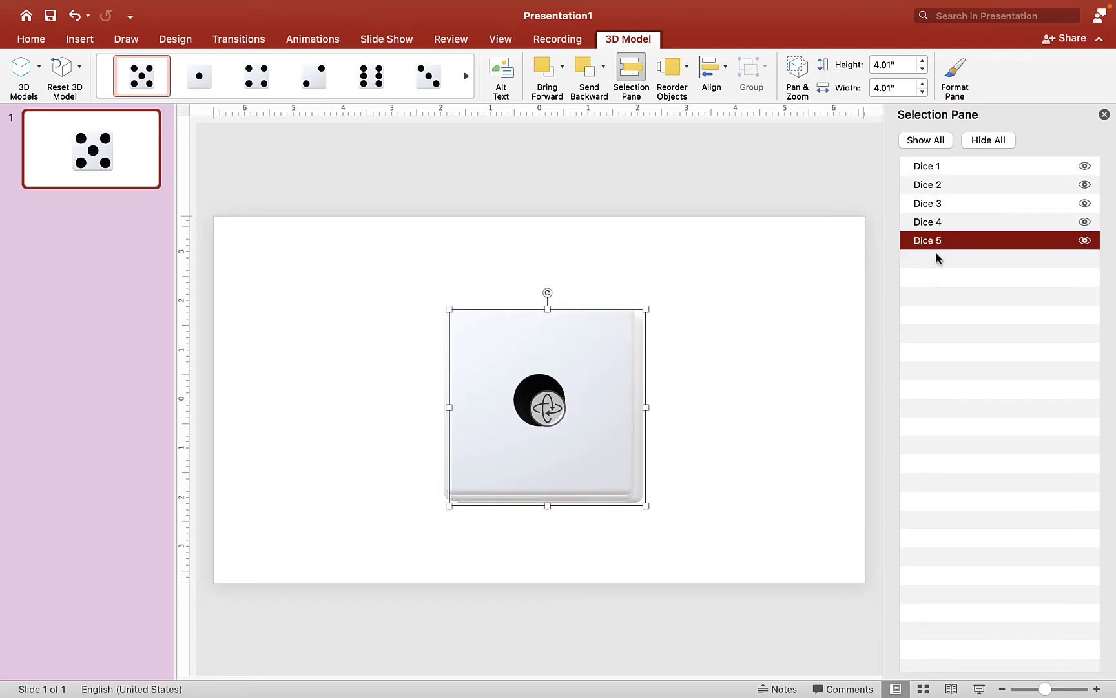
Add a six-pip copy named Dice 6 at the bottom of the stack
click(621, 358)
key(super+v)
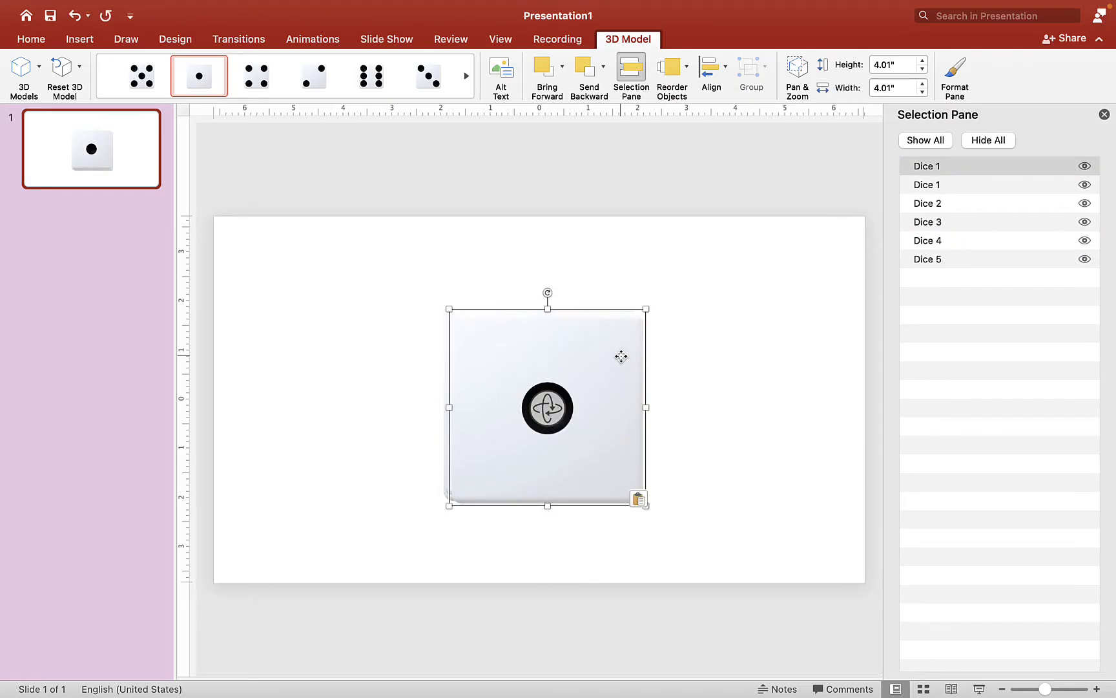
click(372, 77)
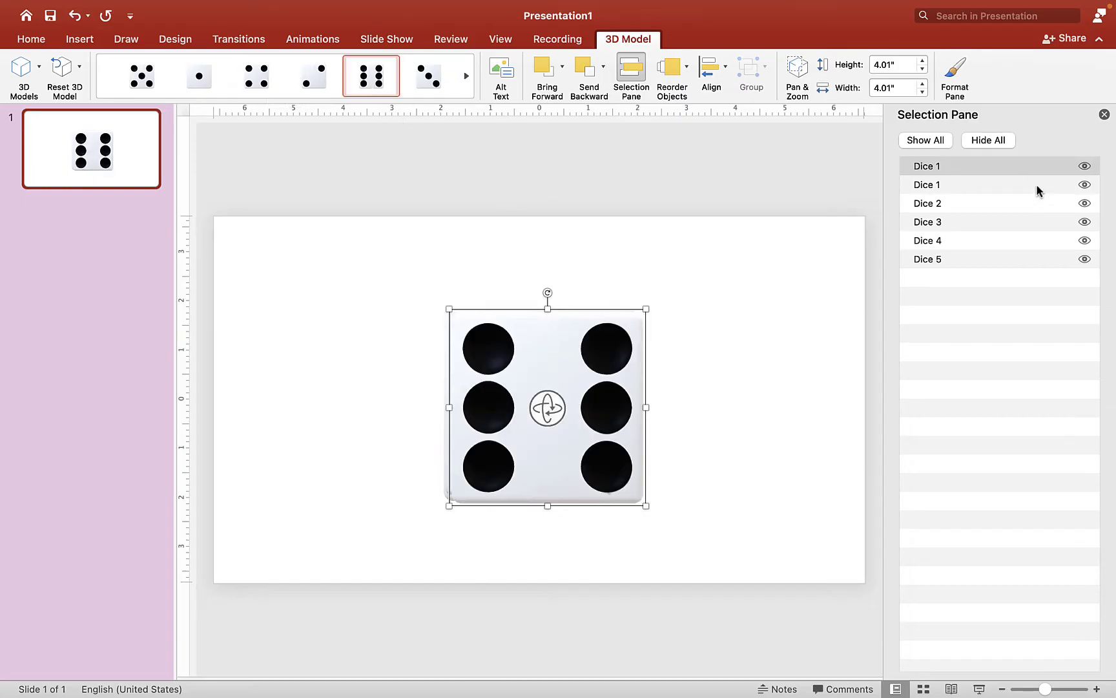
double_click(955, 168)
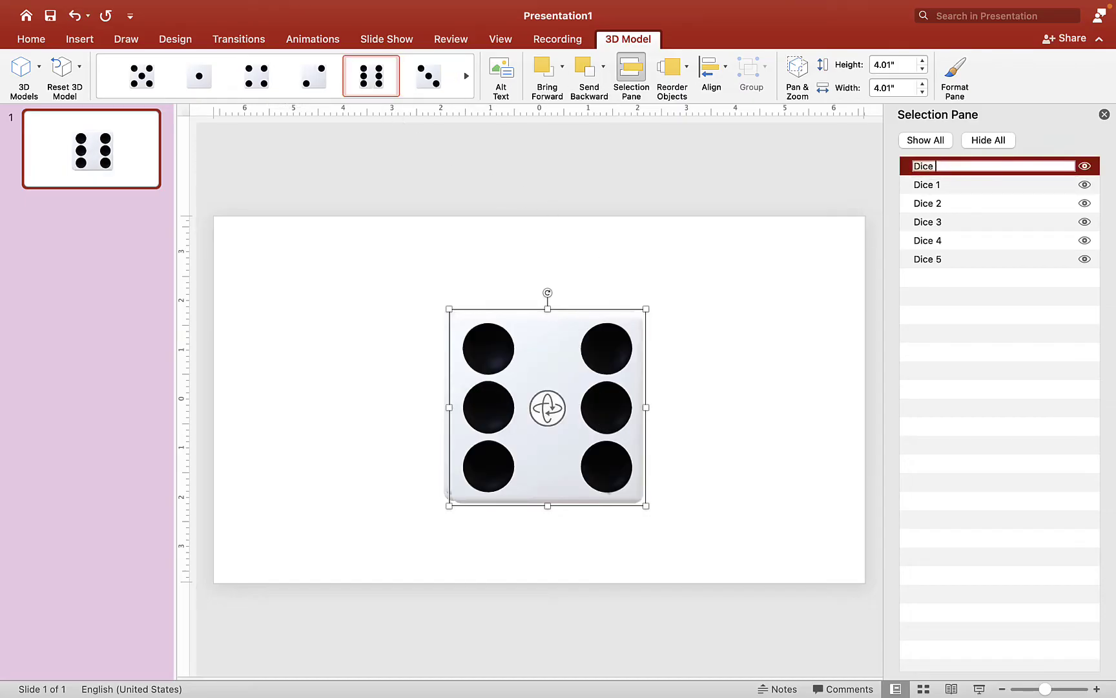
text(6)
key(Return)
drag(927, 169, 927, 262)
click(729, 371)
Select all six dice and apply Align Center and Align Middle
drag(389, 265, 741, 546)
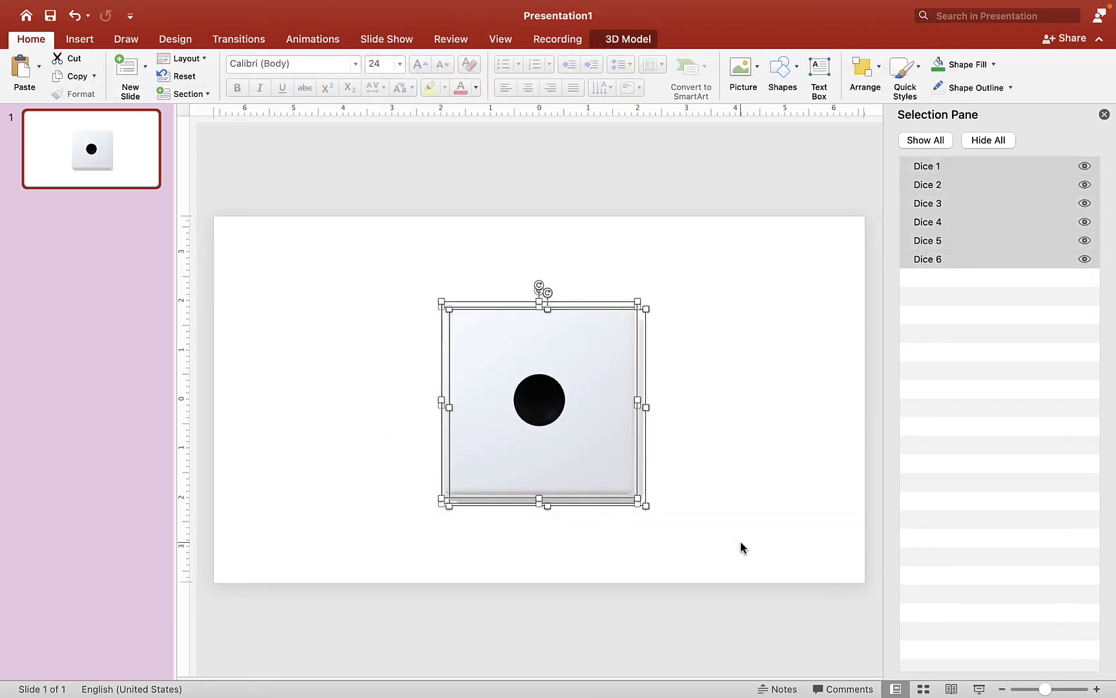
click(865, 68)
mouse_move(905, 346)
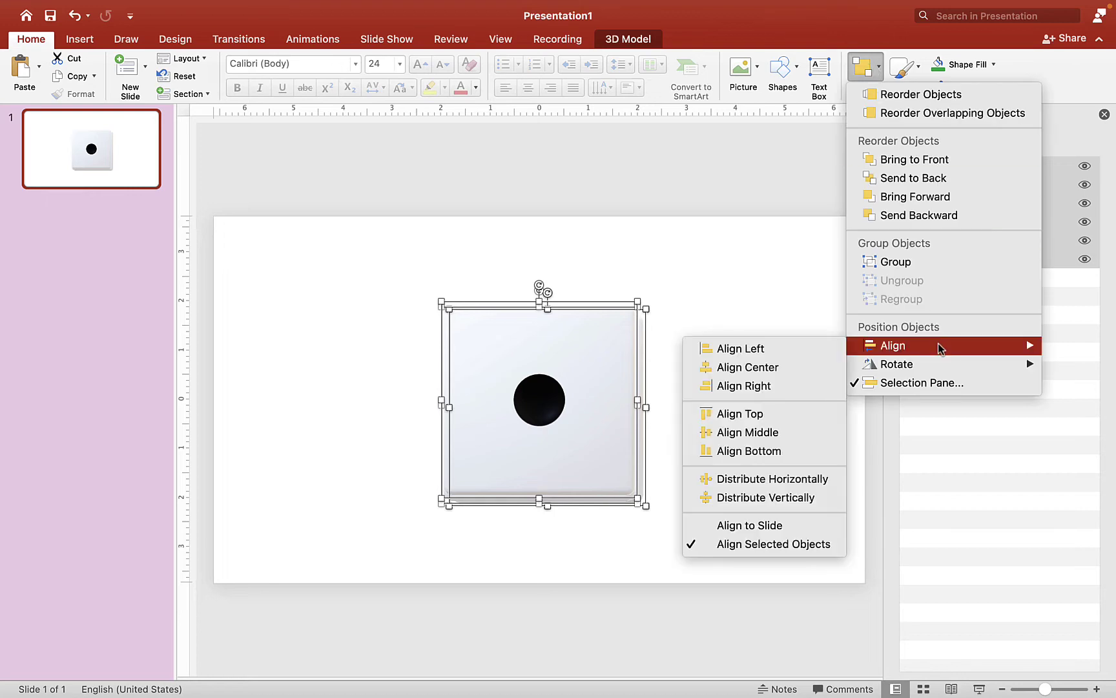
click(804, 365)
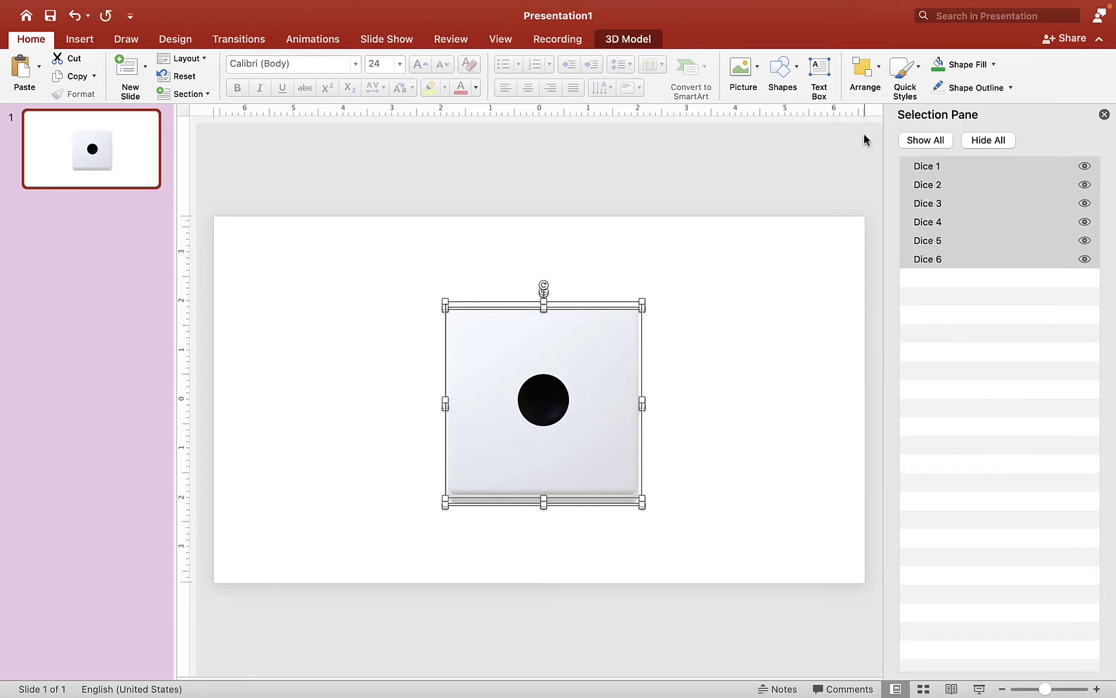
click(866, 68)
mouse_move(892, 346)
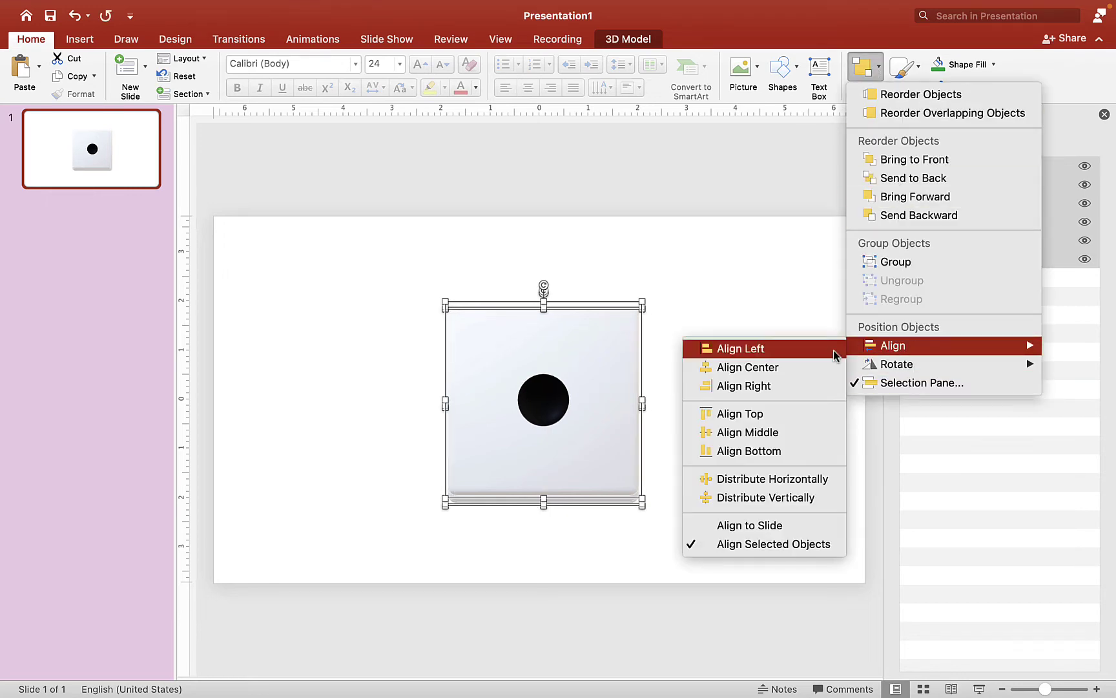
click(794, 433)
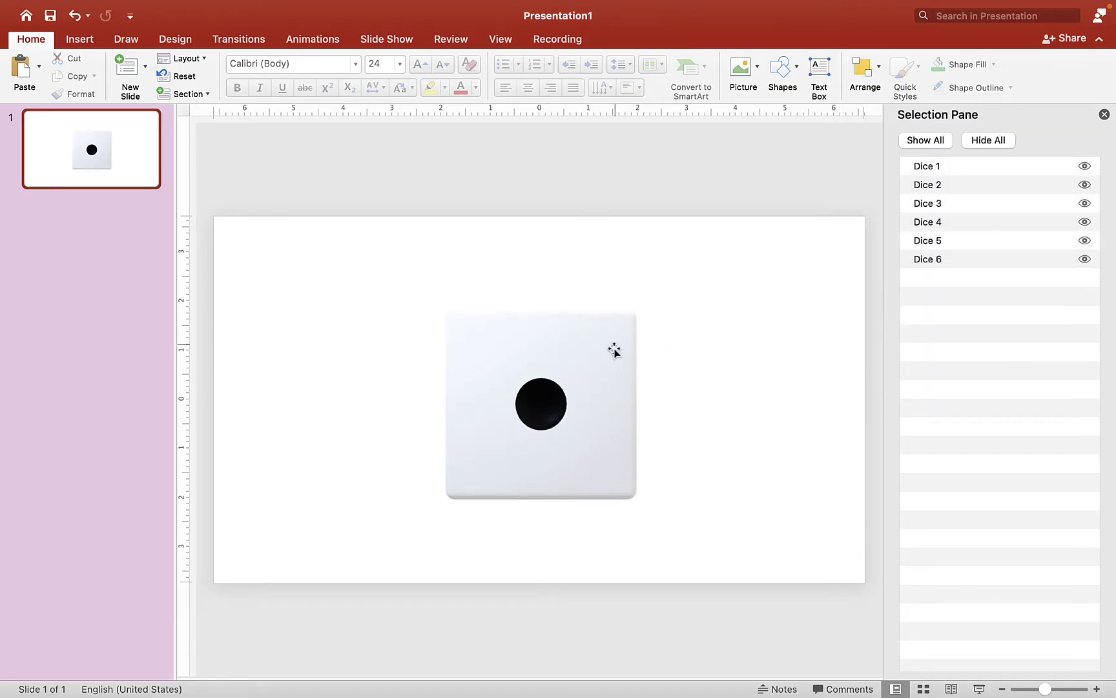
Draw a rectangle over the die, sized 1.8" high by 1.3" wide, labelled 1
click(783, 76)
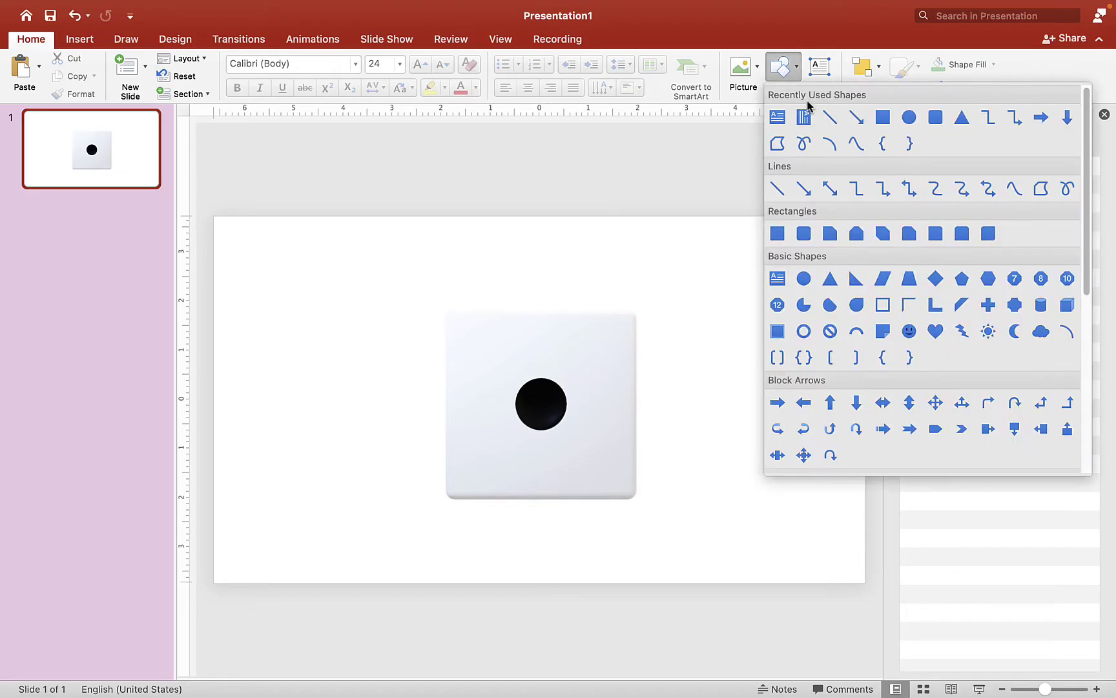
click(881, 120)
drag(450, 318, 493, 386)
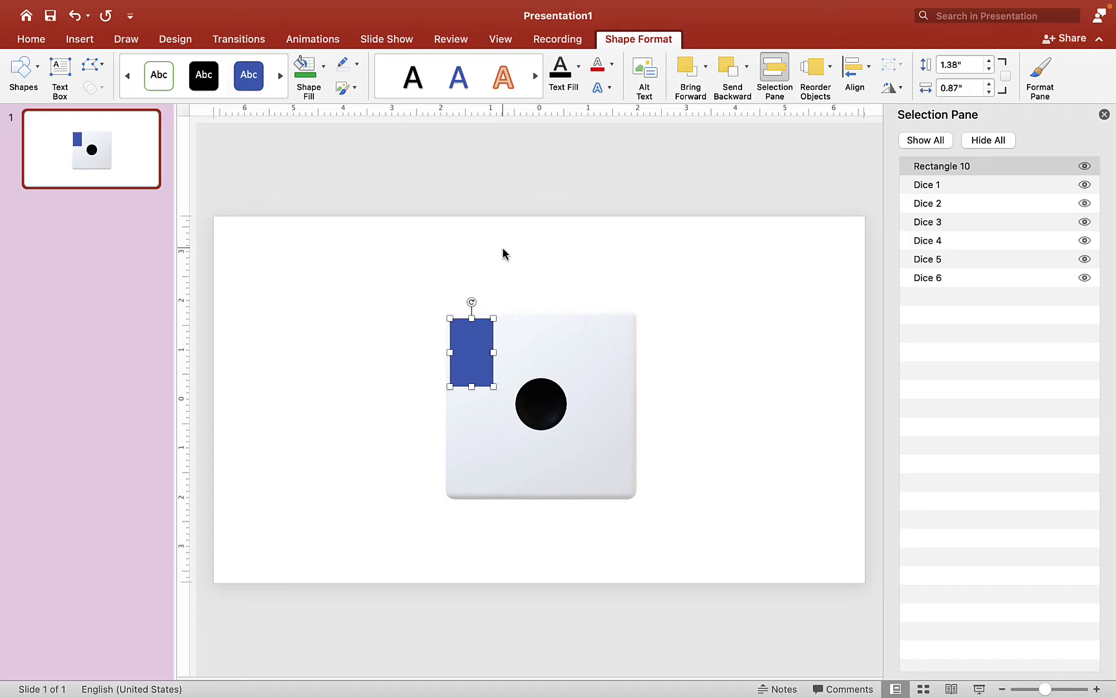
click(988, 63)
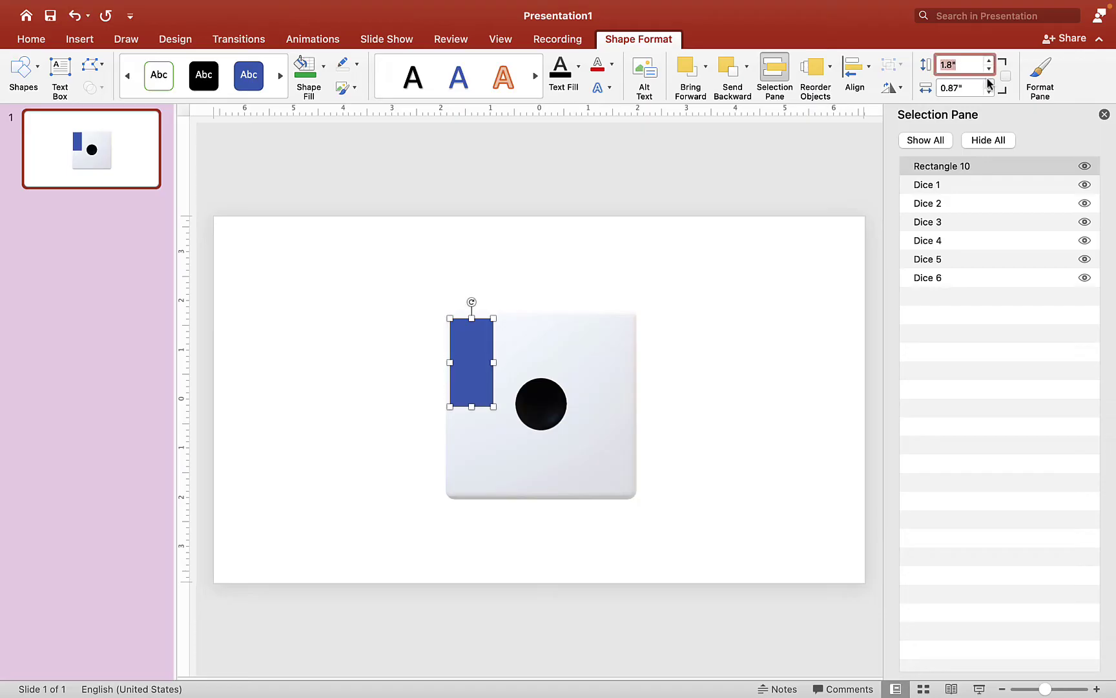
click(988, 83)
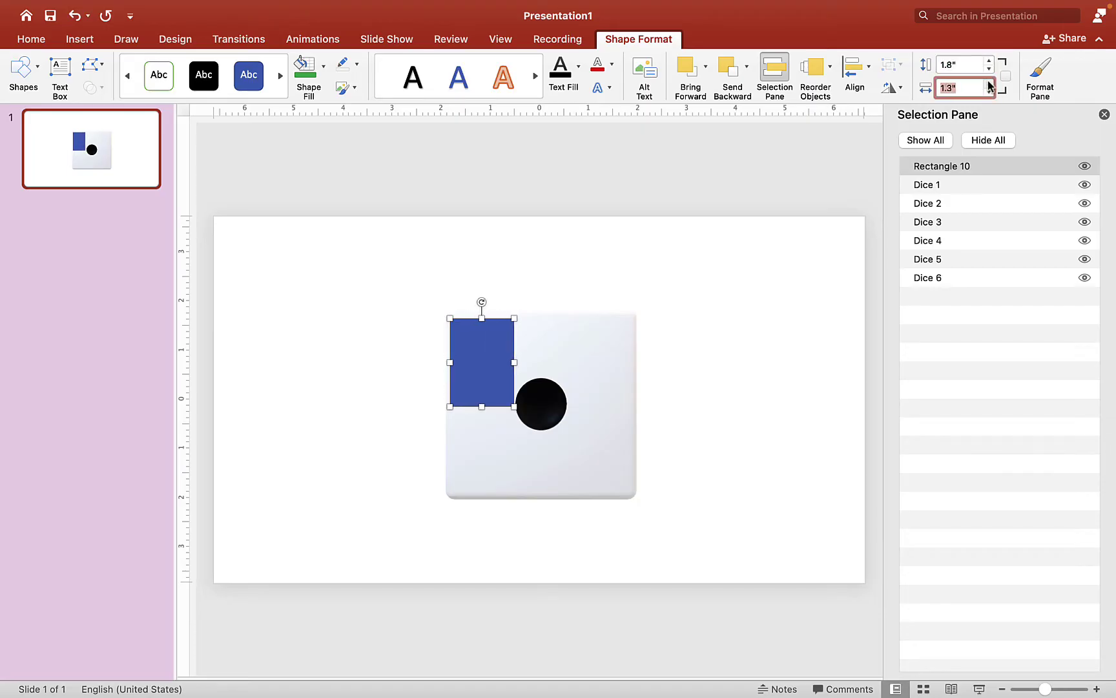
click(576, 284)
click(480, 354)
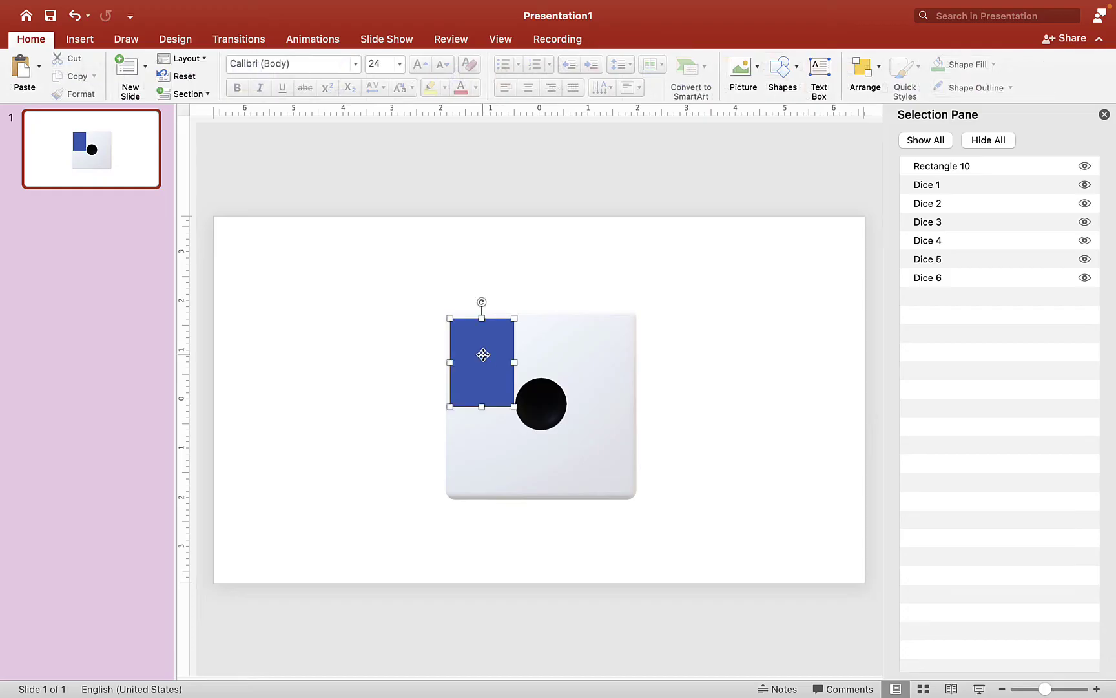
click(481, 354)
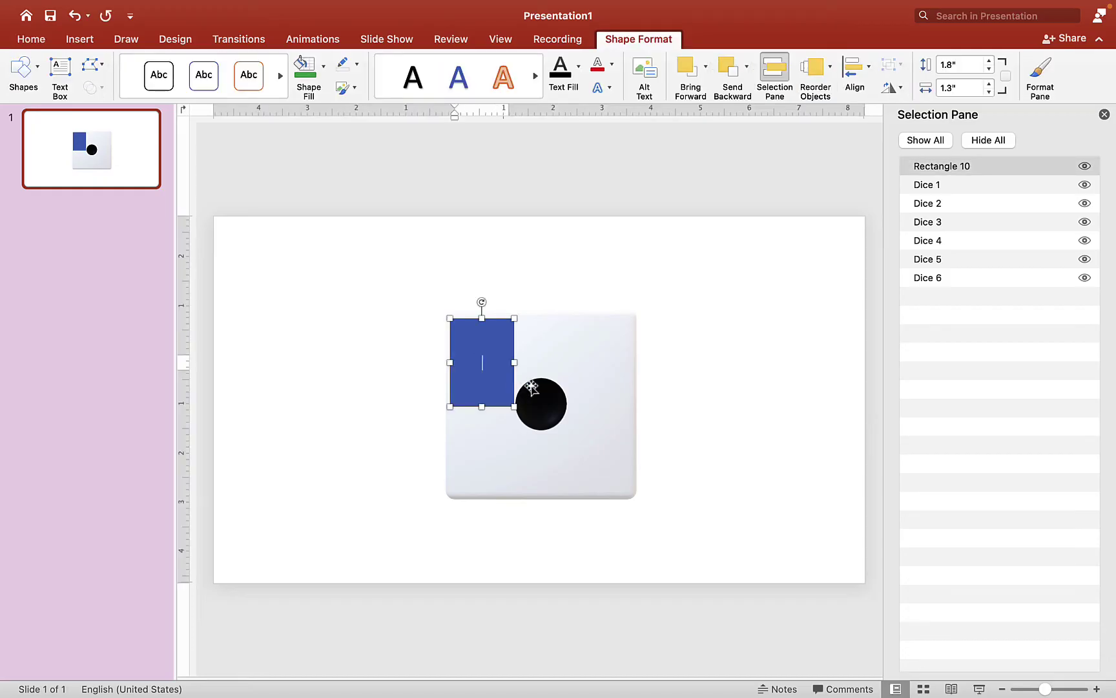
Duplicate the rectangle twice into a row of three, numbering the copies 2 and 3
click(675, 343)
click(500, 357)
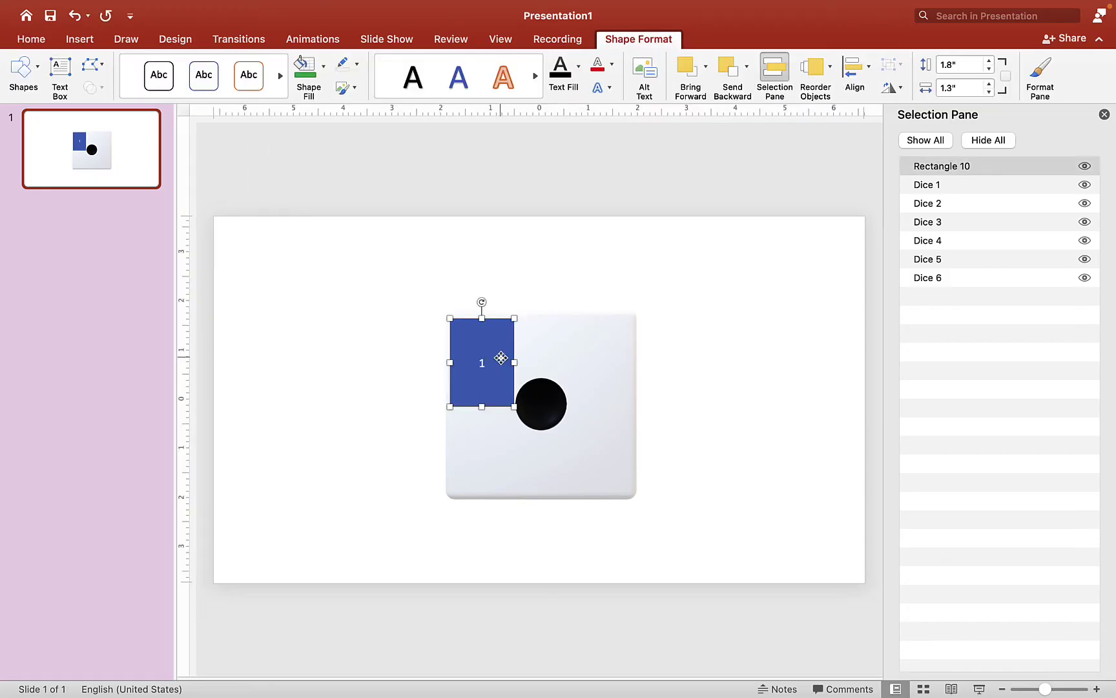
key(super+d)
drag(501, 357, 560, 351)
click(685, 396)
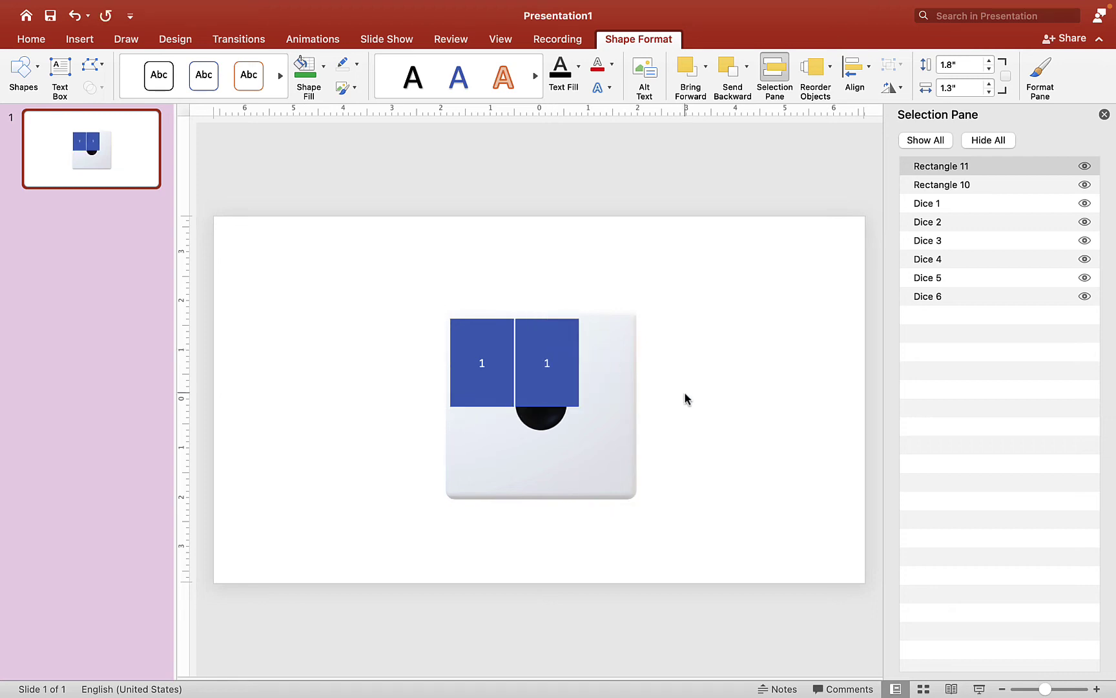
click(547, 364)
click(784, 384)
click(572, 370)
key(super+v)
drag(575, 379, 632, 374)
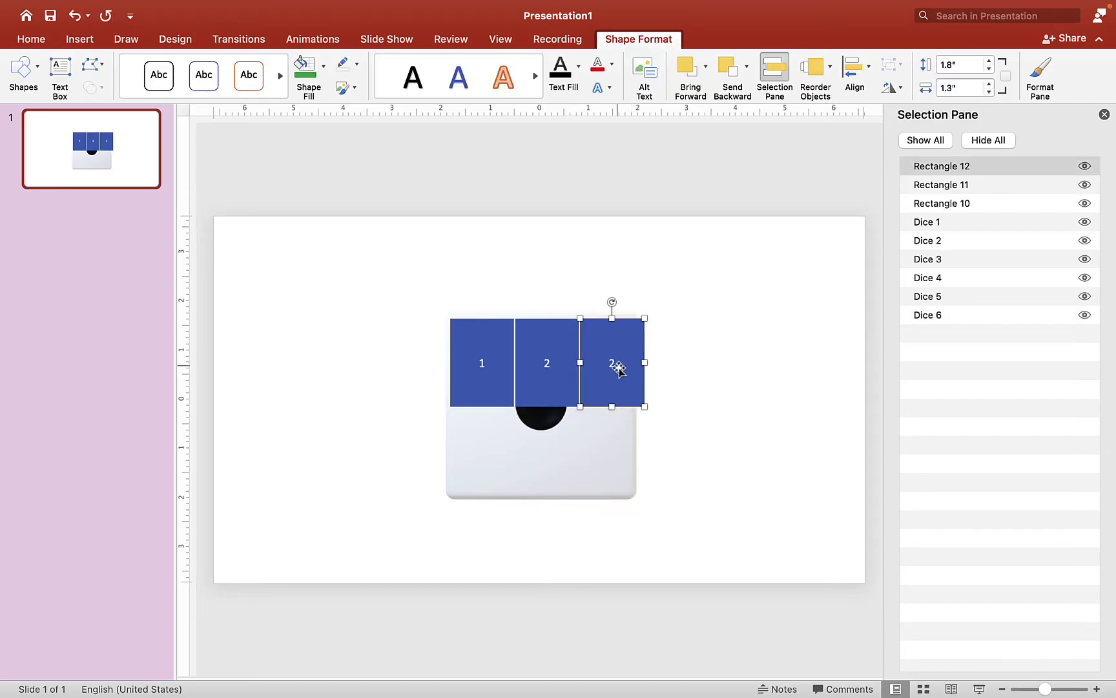
click(615, 363)
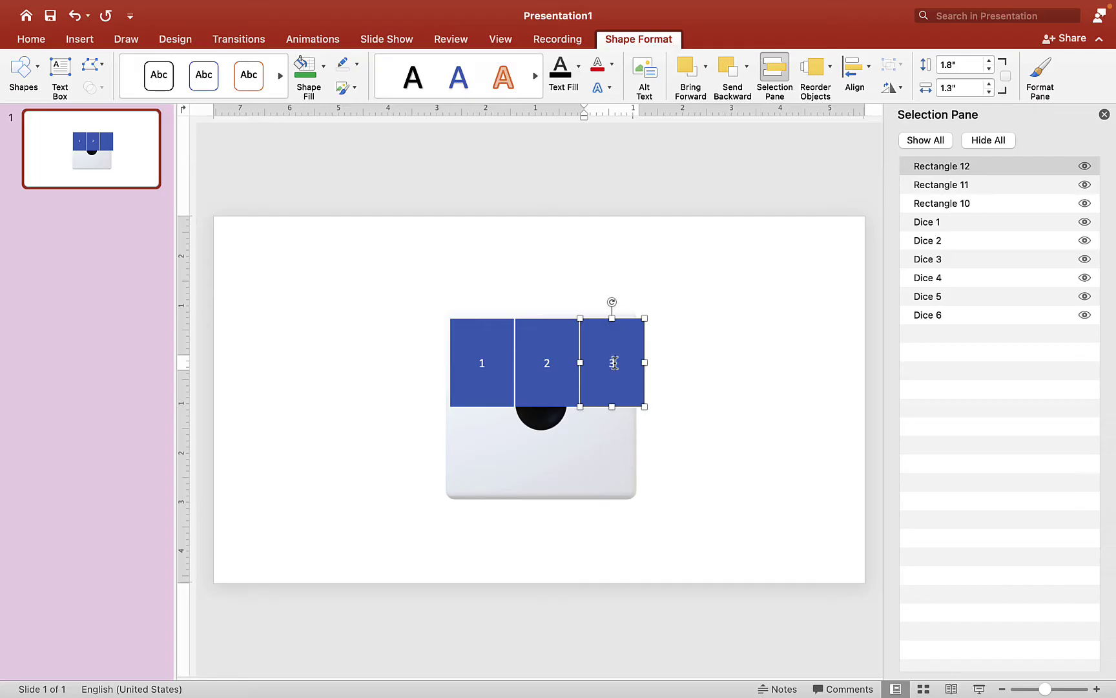
Nudge the row slightly left, then copy it and paste a second row below
shift+click(561, 387)
shift+click(482, 392)
key(Left)
key(Left)
key(Left)
key(Left)
key(Left)
key(Left)
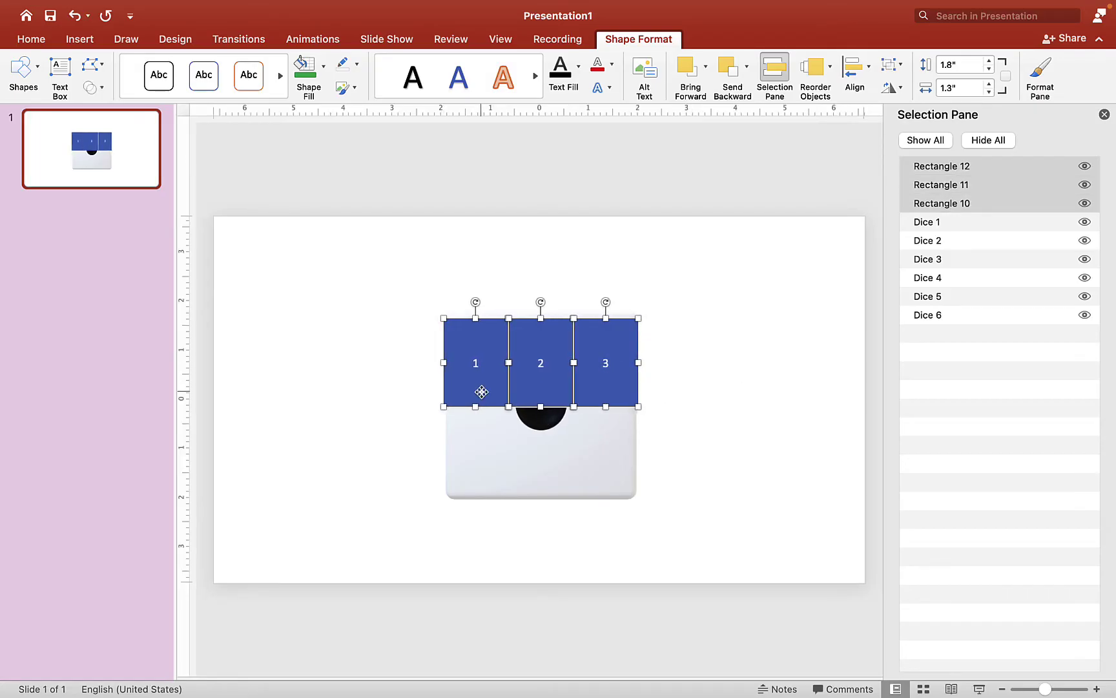
click(733, 439)
click(622, 395)
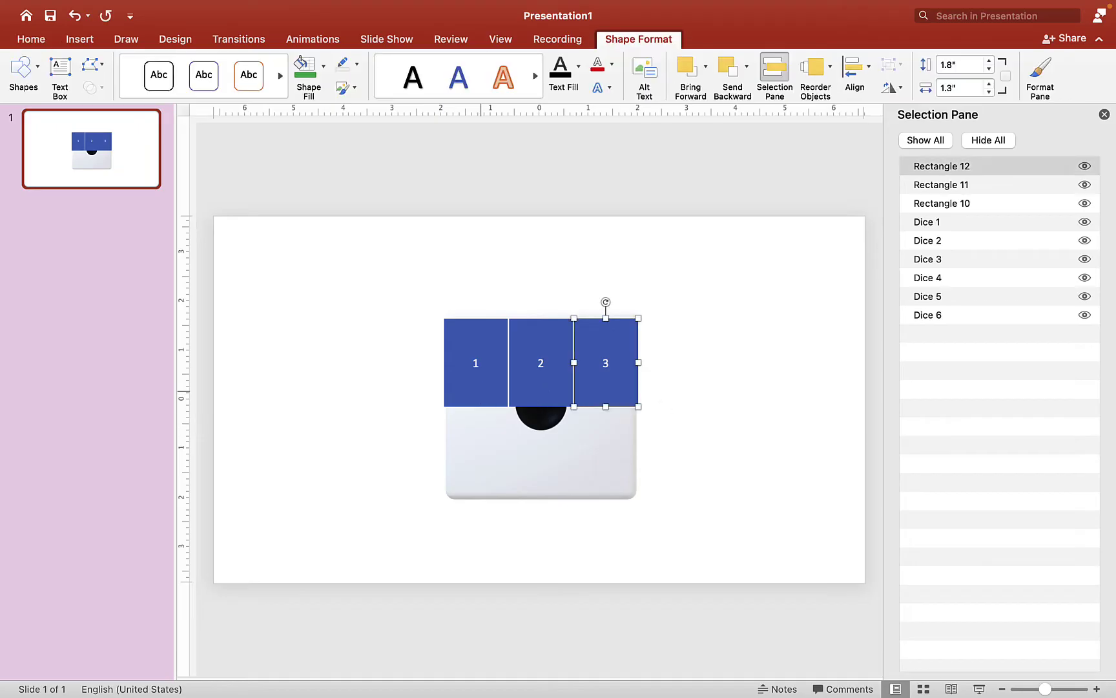
shift+click(482, 391)
shift+click(548, 397)
key(super+c)
key(super+v)
drag(550, 396, 549, 480)
Renumber the bottom row's rectangles 4, 5 and 6
click(481, 455)
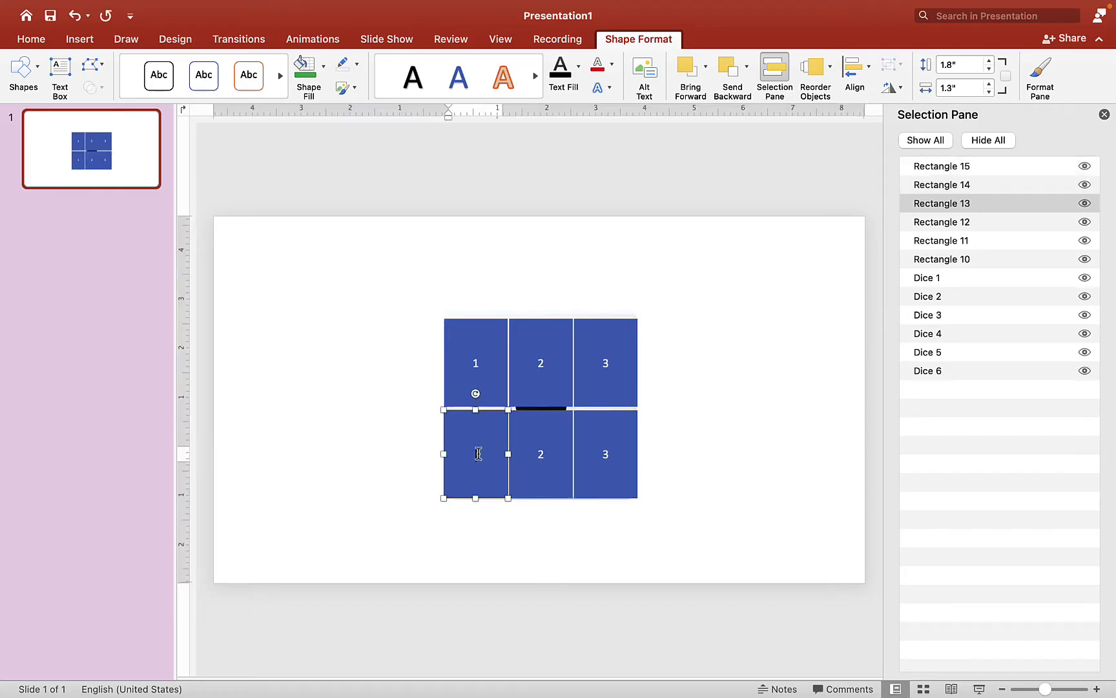
click(543, 452)
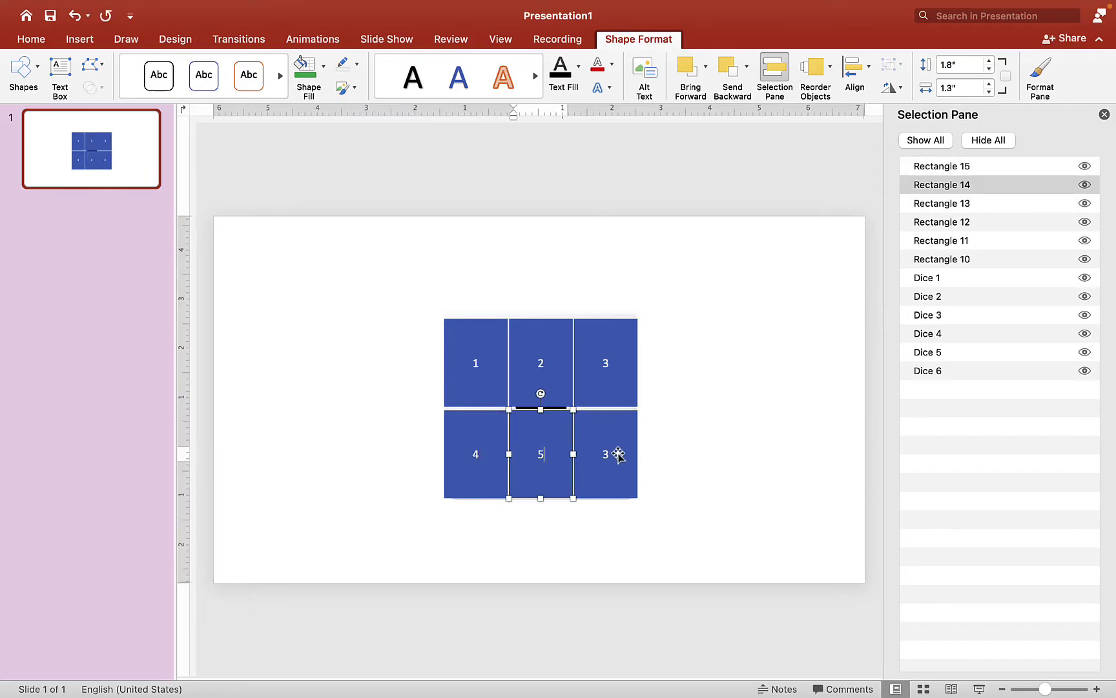
click(607, 454)
click(758, 454)
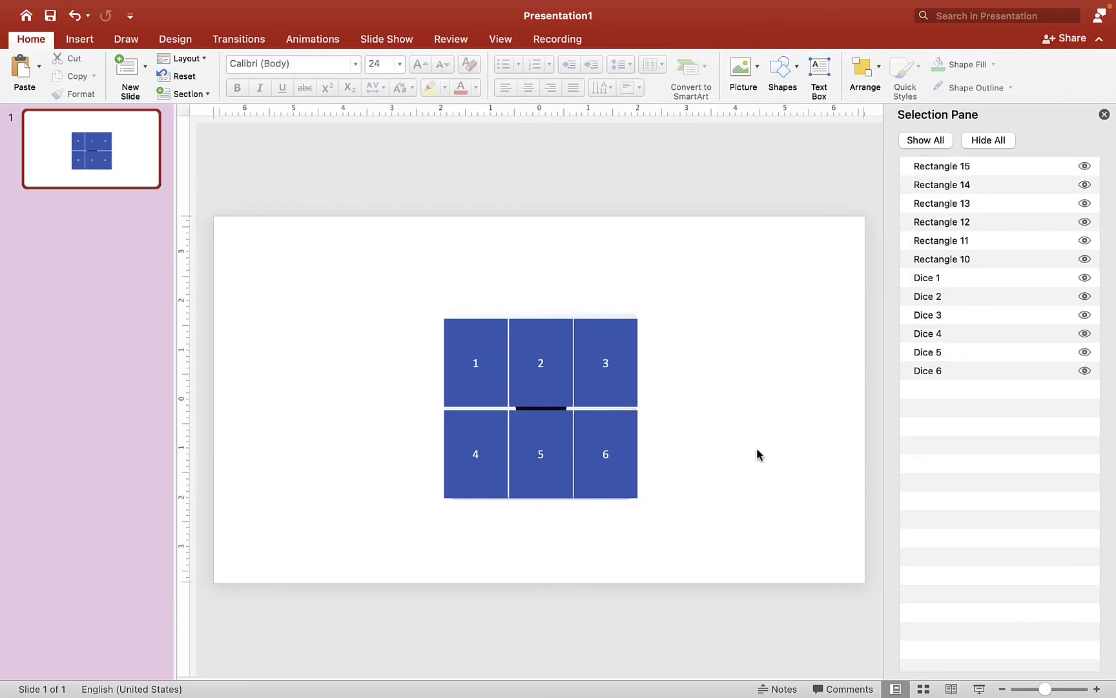
Rename Rectangles 10, 11 and 12 in the Selection Pane to 1, 2 and 3
click(523, 337)
click(940, 259)
click(940, 259)
text(1)
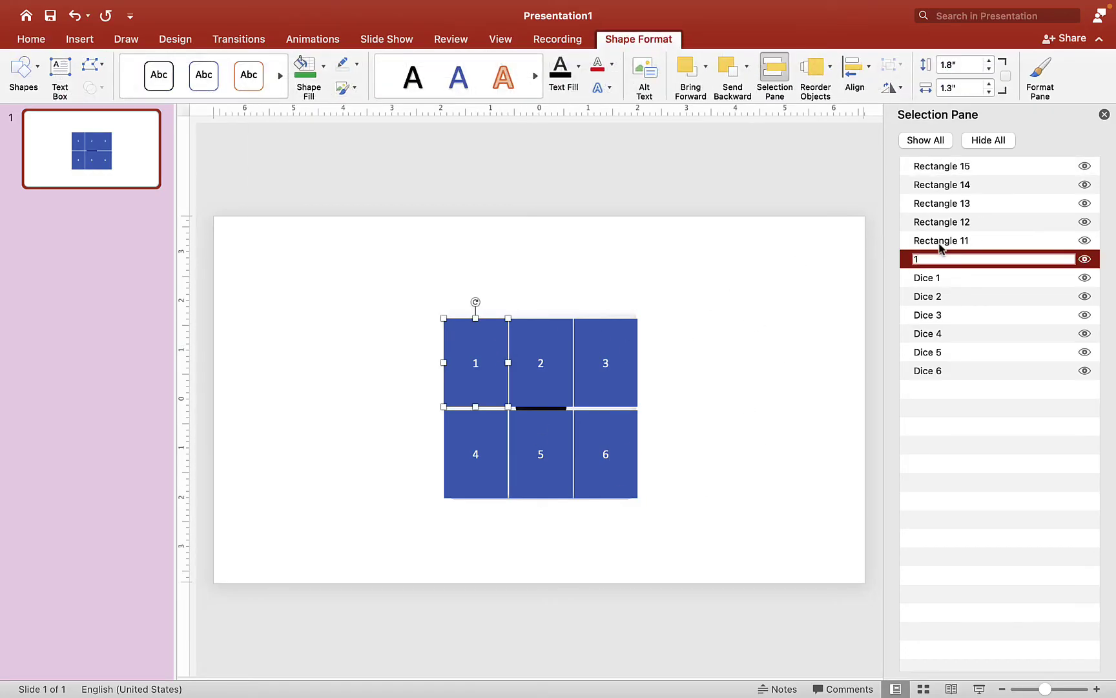
click(941, 243)
click(941, 241)
text(2)
click(945, 224)
click(945, 225)
text(3)
Rename Rectangles 13, 14 and 15 to 4, 5 and 6
click(950, 206)
click(950, 204)
text(4)
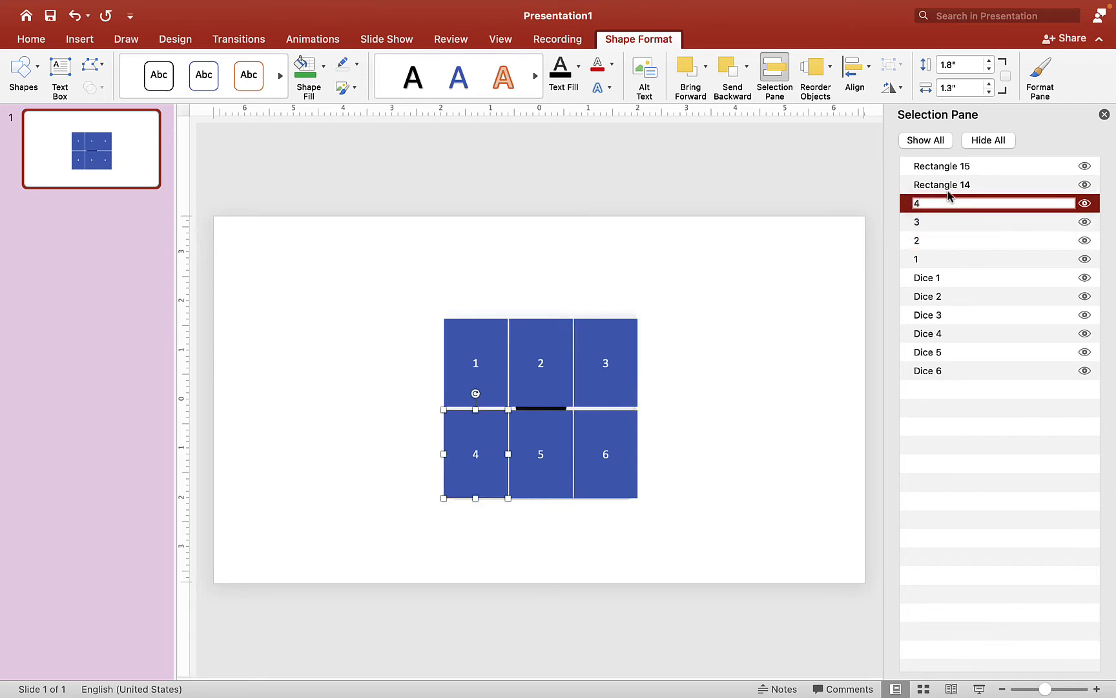
click(948, 191)
click(947, 192)
click(949, 171)
click(949, 170)
text(6)
Reorder the renamed objects in the Selection Pane list so they run 1 through 6
click(918, 261)
drag(919, 242, 920, 265)
click(918, 222)
drag(918, 223, 918, 264)
click(923, 202)
drag(921, 204, 917, 262)
click(926, 184)
drag(925, 186, 921, 262)
click(919, 166)
drag(919, 166, 925, 266)
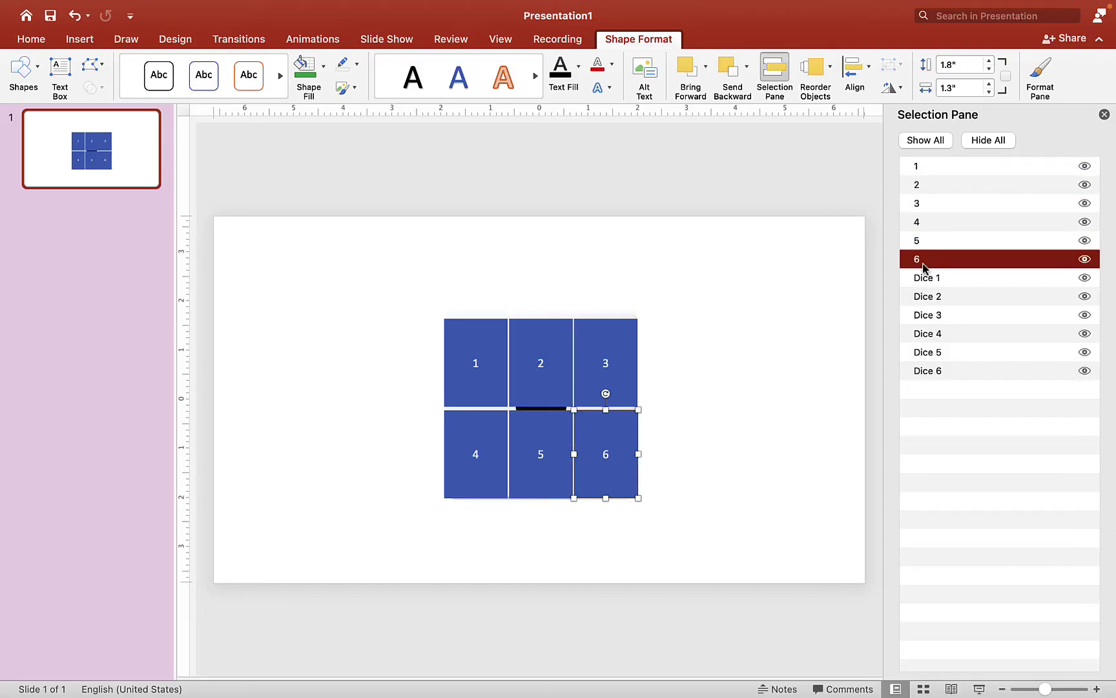
Select numbered rectangles 3, 6 and 5 on the slide
click(747, 385)
click(622, 395)
shift+click(610, 446)
shift+click(538, 443)
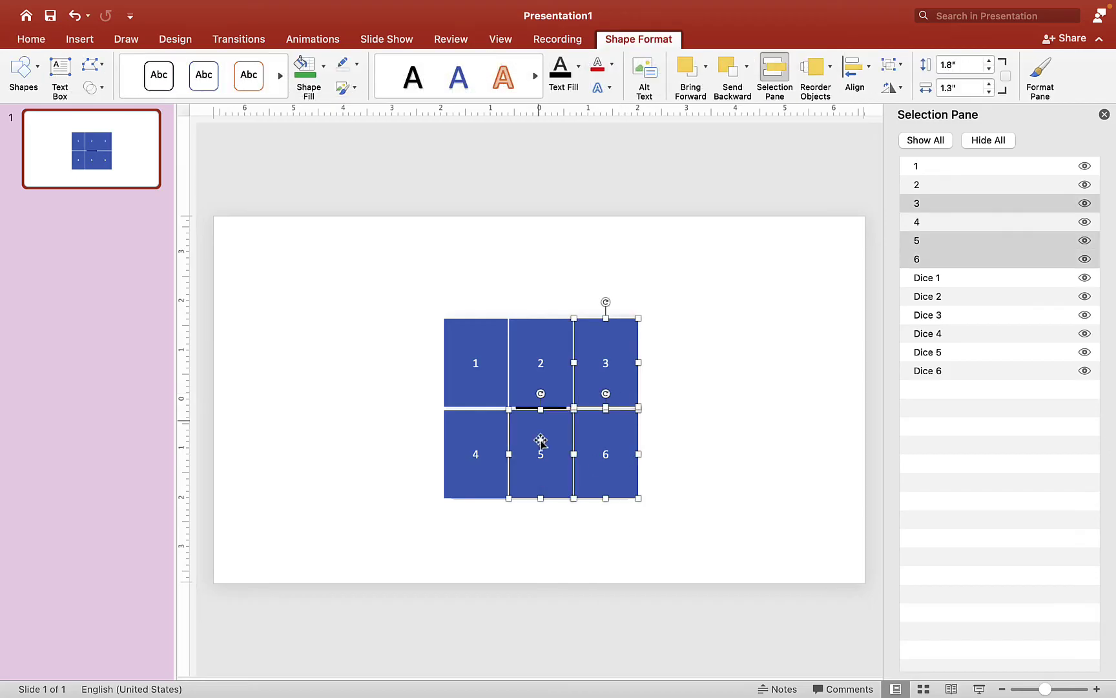
Add rectangles 2, 1 and 4 to the selection and set all six to 60% fill transparency
shift+click(525, 376)
shift+click(492, 388)
shift+click(489, 471)
right_click(489, 470)
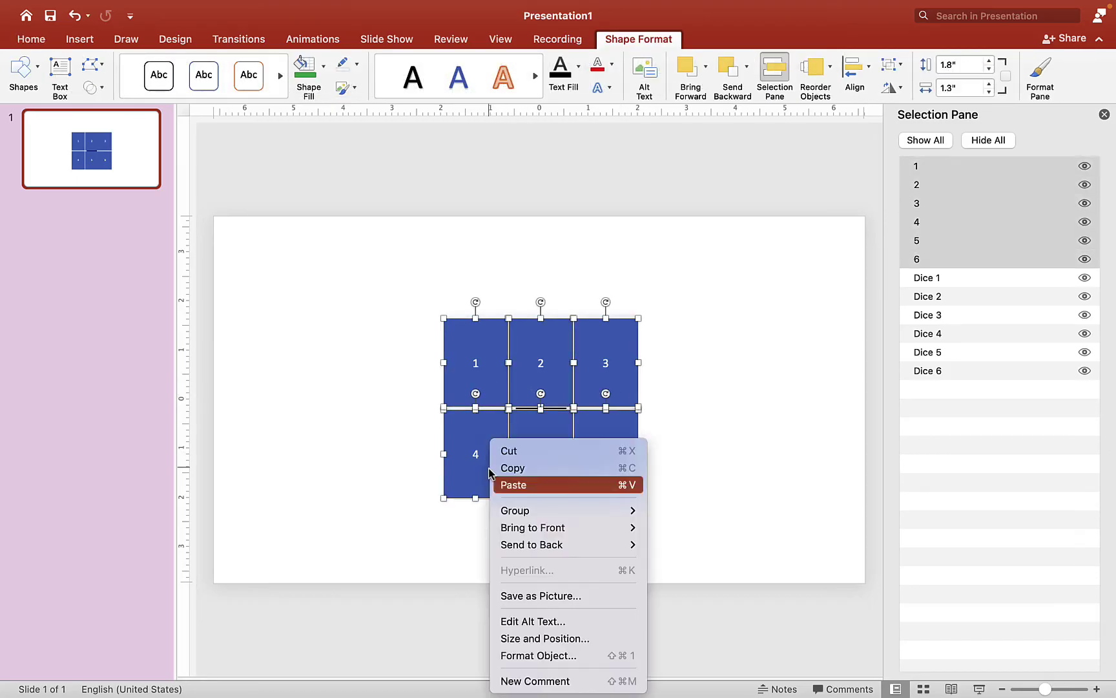
click(550, 654)
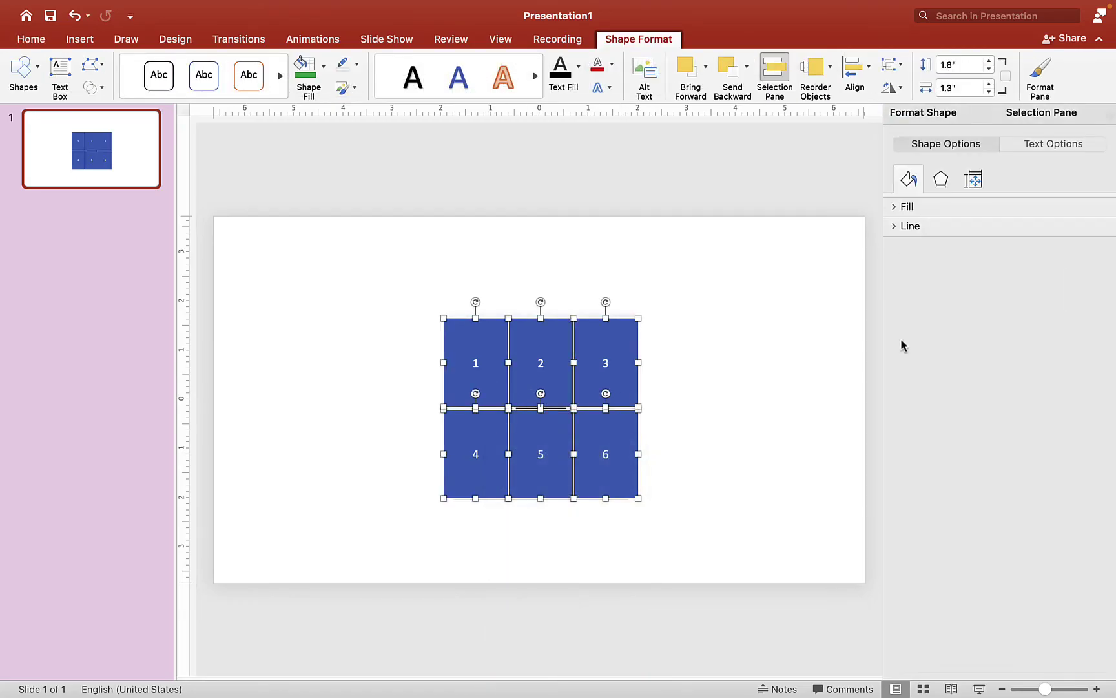
click(905, 208)
click(1052, 354)
key(Return)
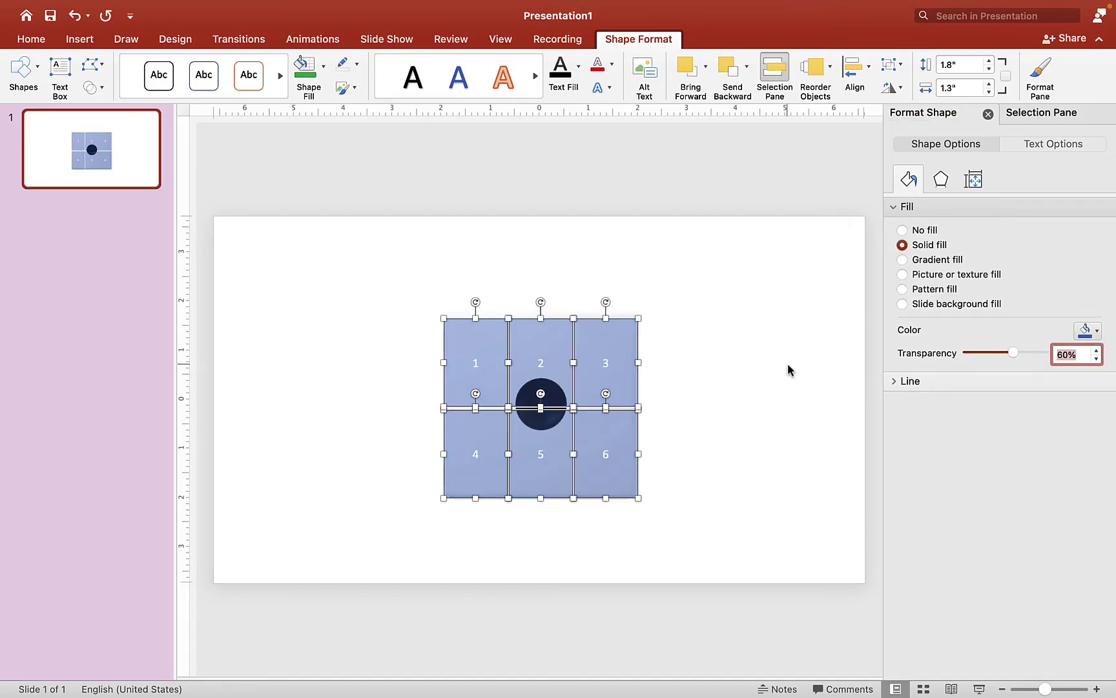
Deselect the rectangles and select the Dice 1 model in the Selection Pane
click(780, 373)
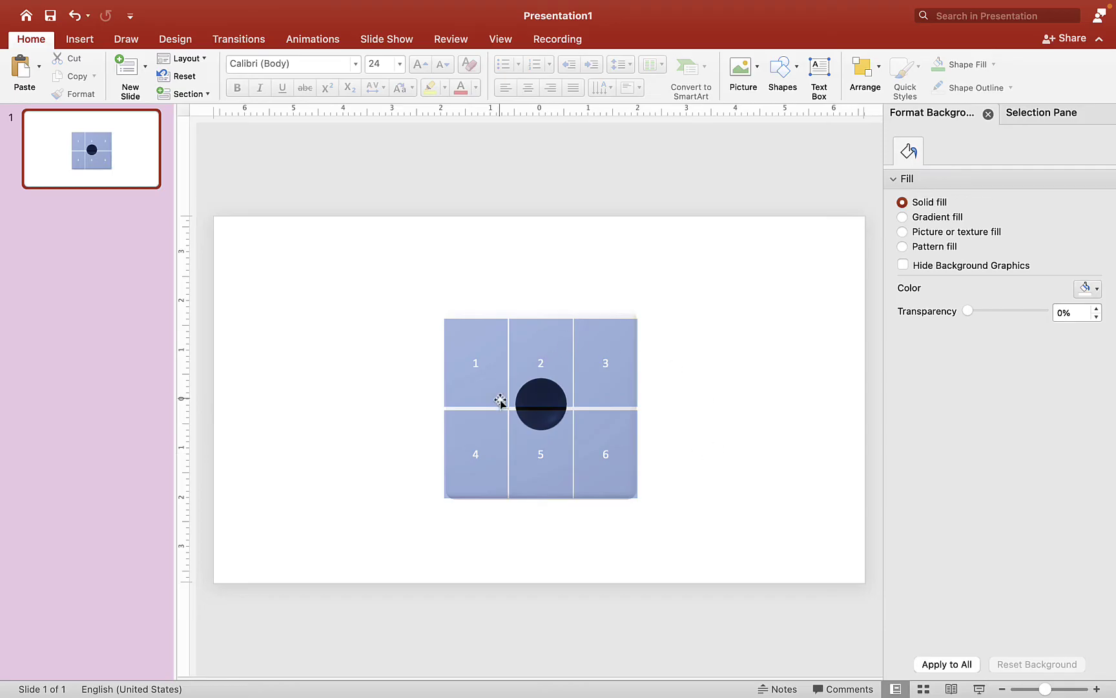
click(1028, 114)
click(939, 278)
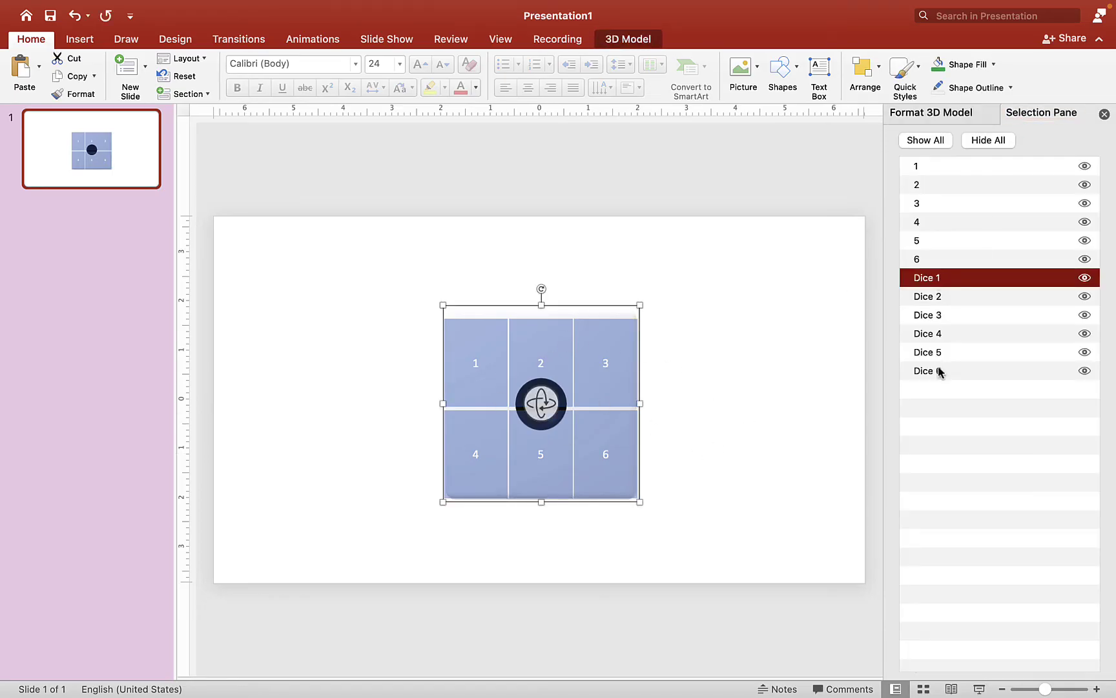
Give all six dice models the Jump Turn animation with the View Center effect option
shift+click(939, 370)
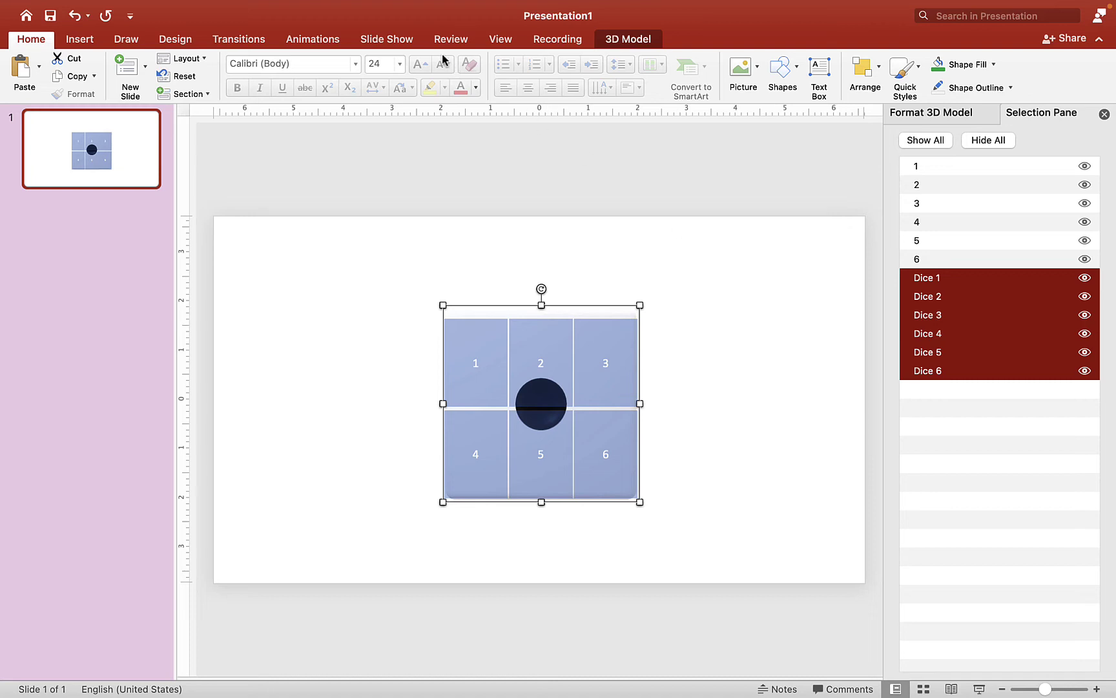
click(313, 39)
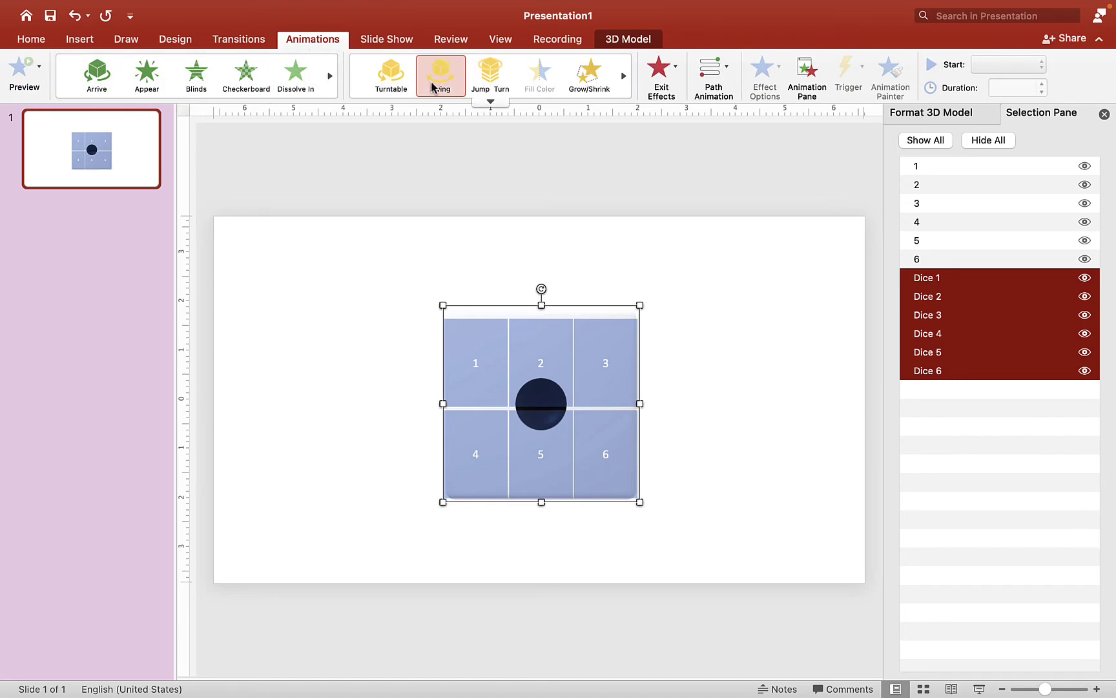
click(387, 83)
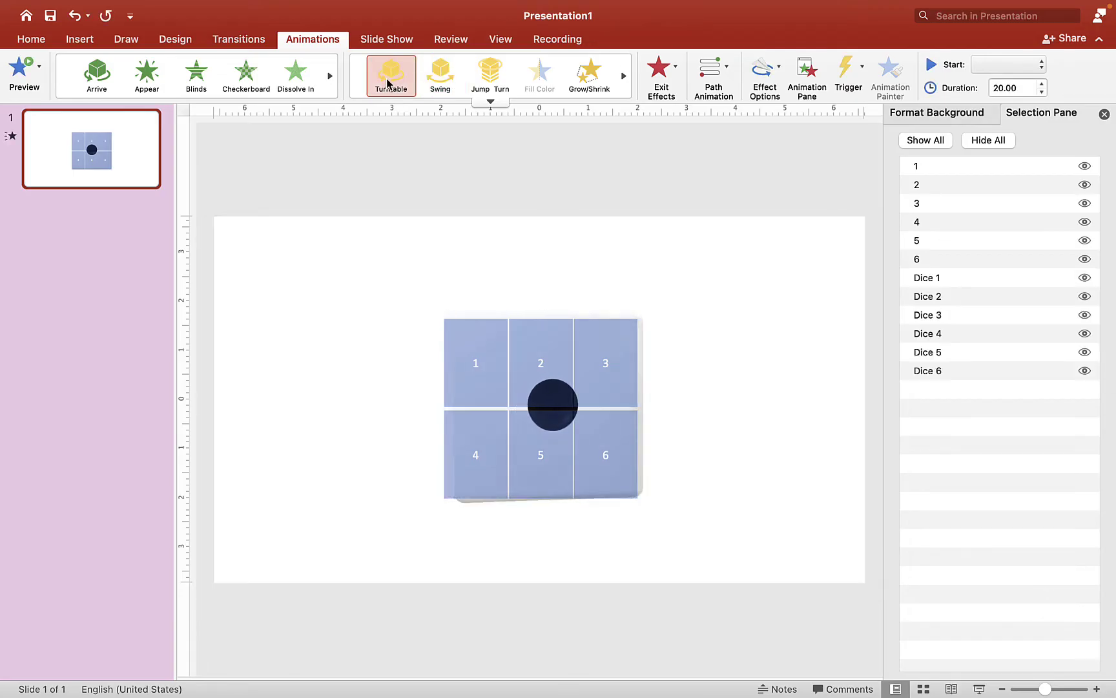
click(443, 82)
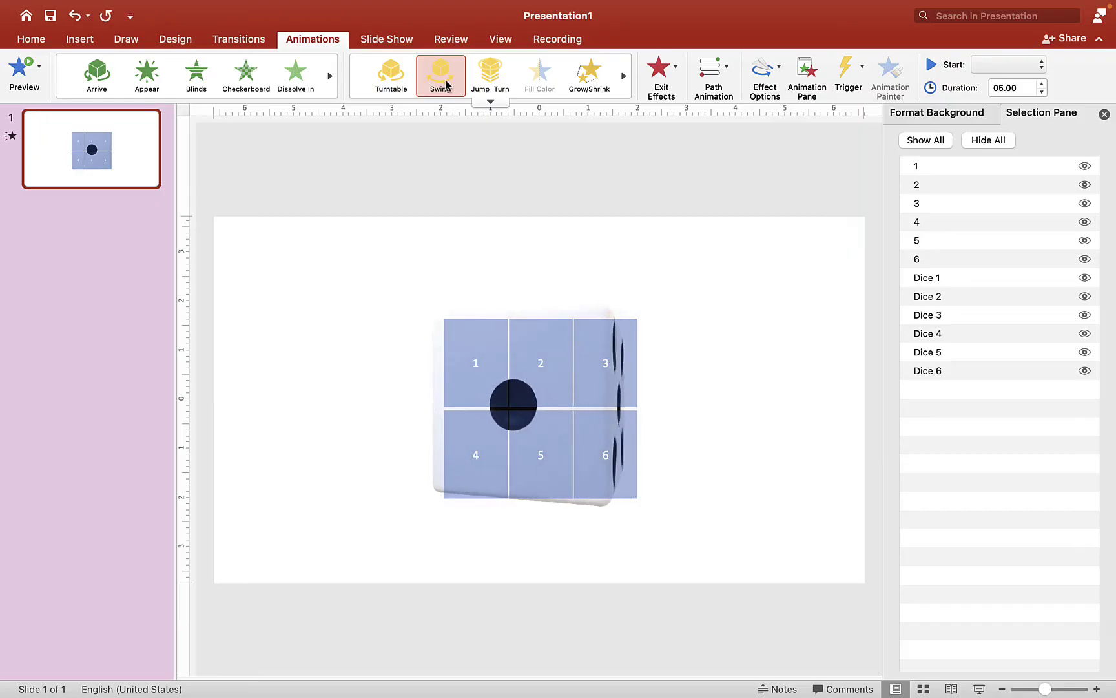
click(489, 77)
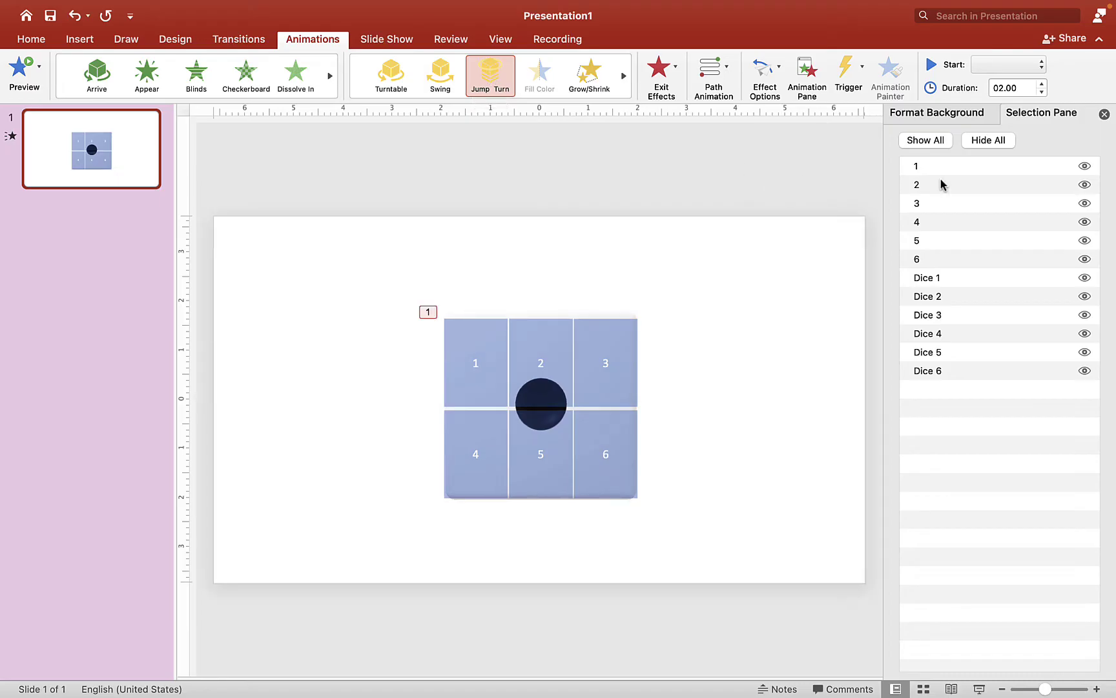
click(807, 81)
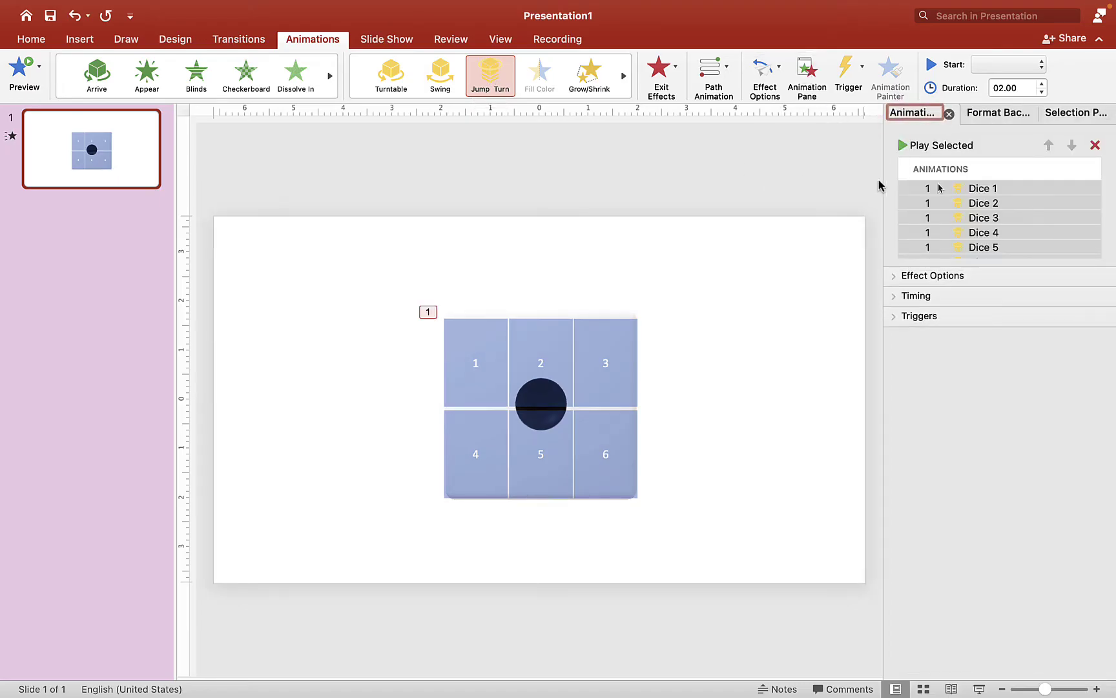
click(772, 70)
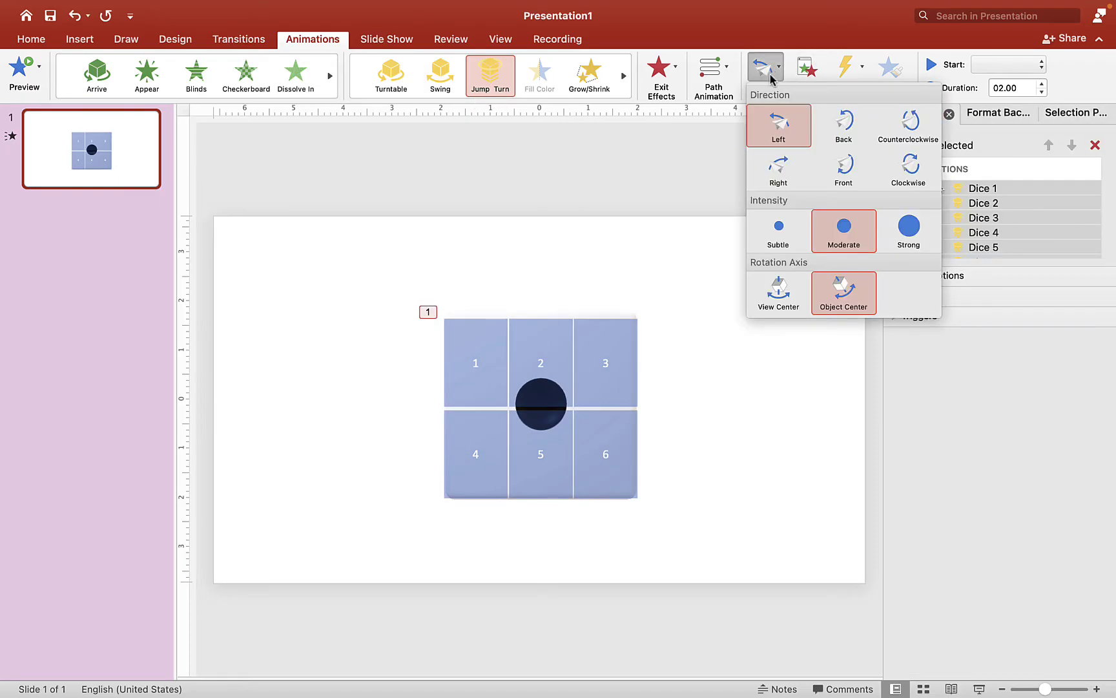
click(785, 299)
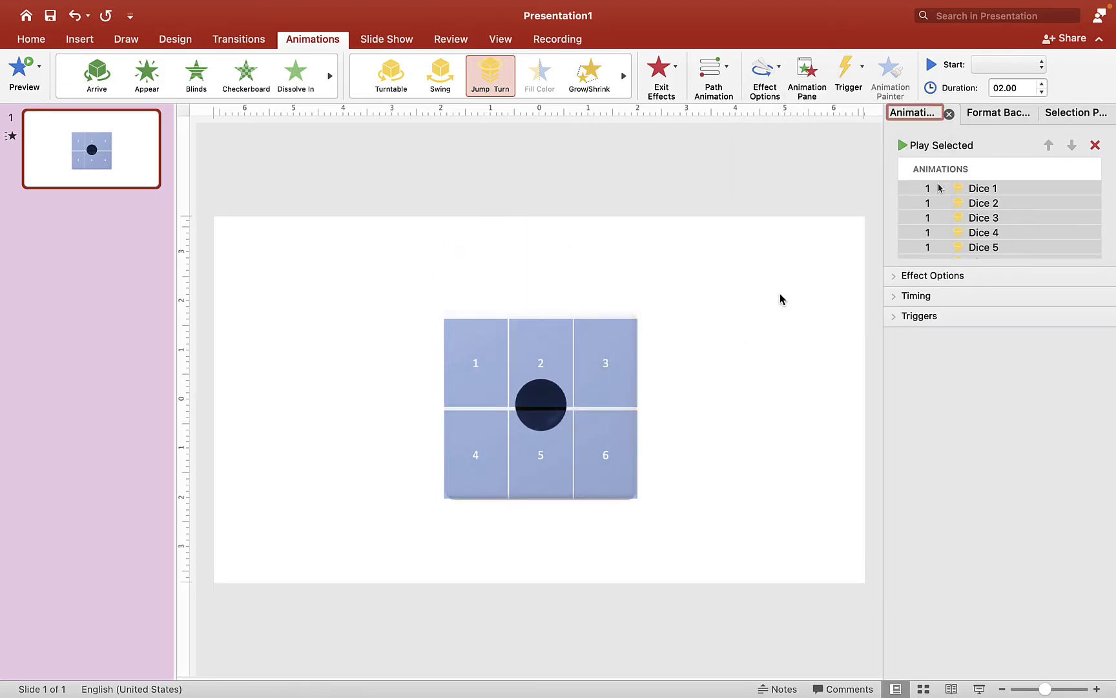
Set the Jump Turn intensity to Strong and its duration to 1 second (Fast)
click(774, 68)
click(902, 239)
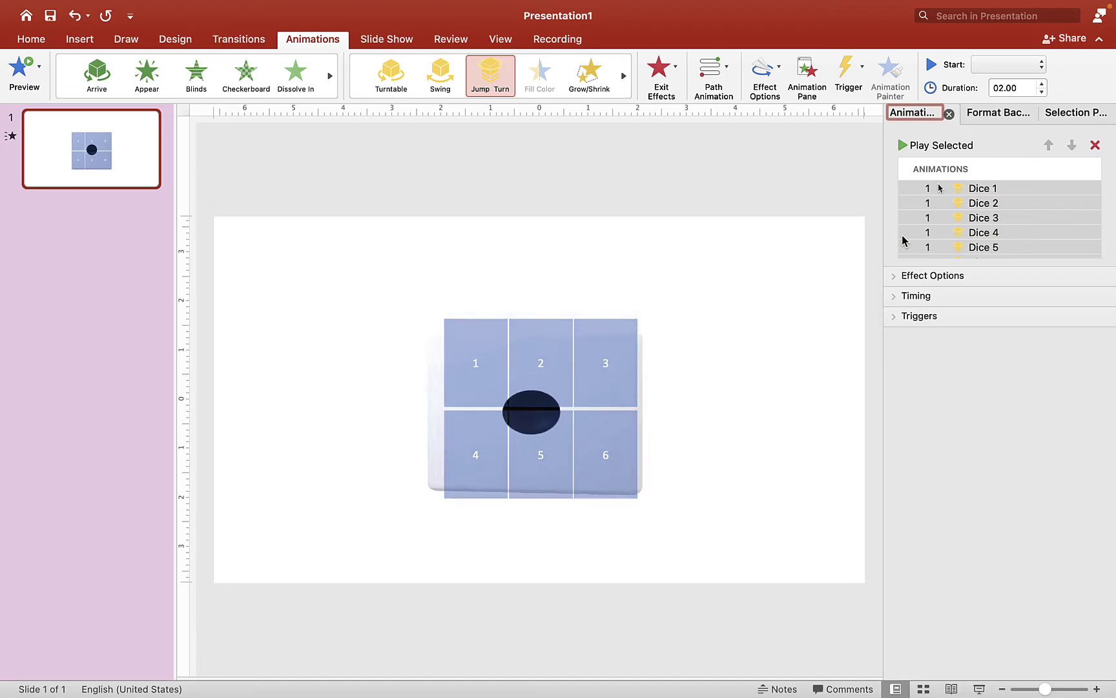
click(895, 297)
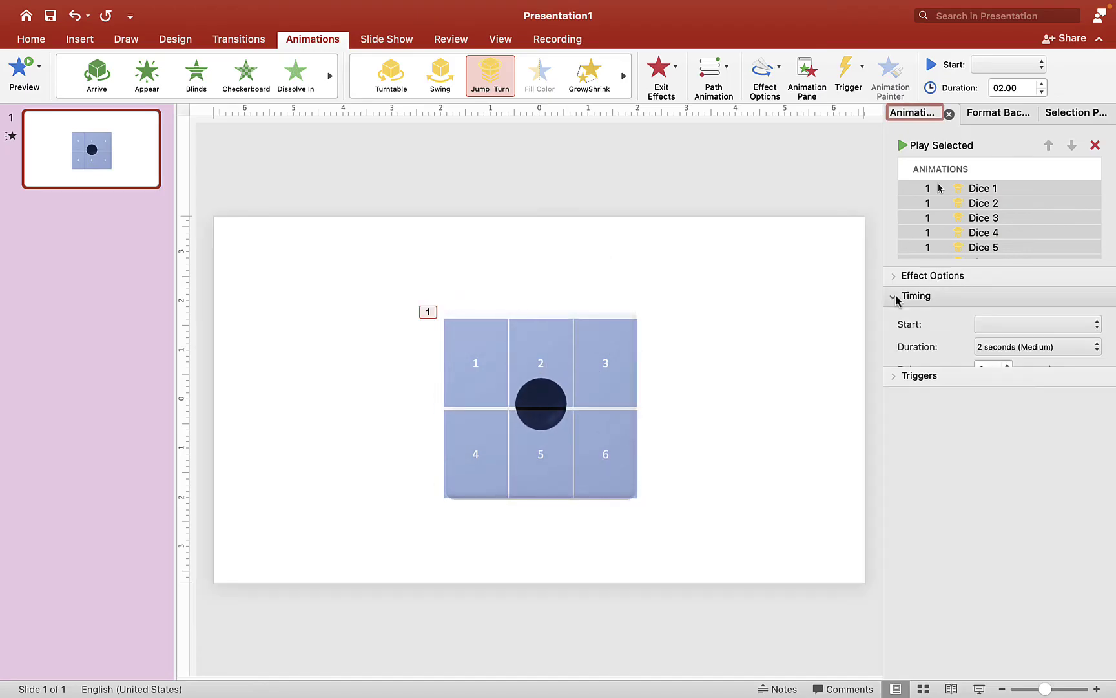
click(1047, 347)
click(1050, 364)
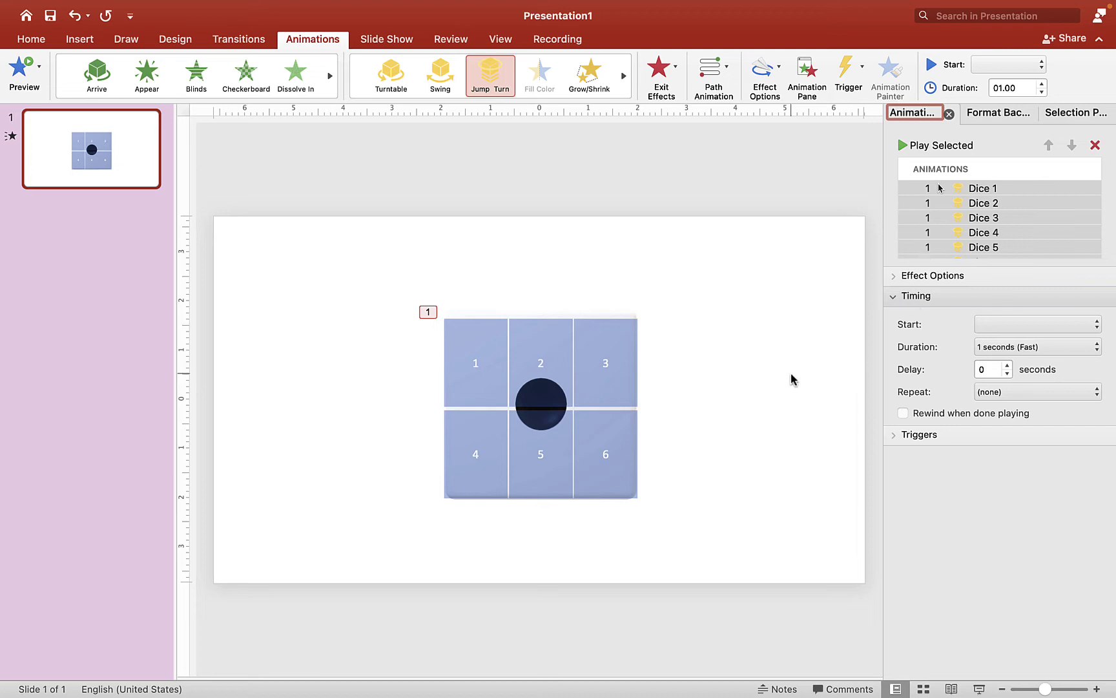
Select all six numbered rectangles, then pick the Dice 1 animation in the Animation Pane
click(1051, 114)
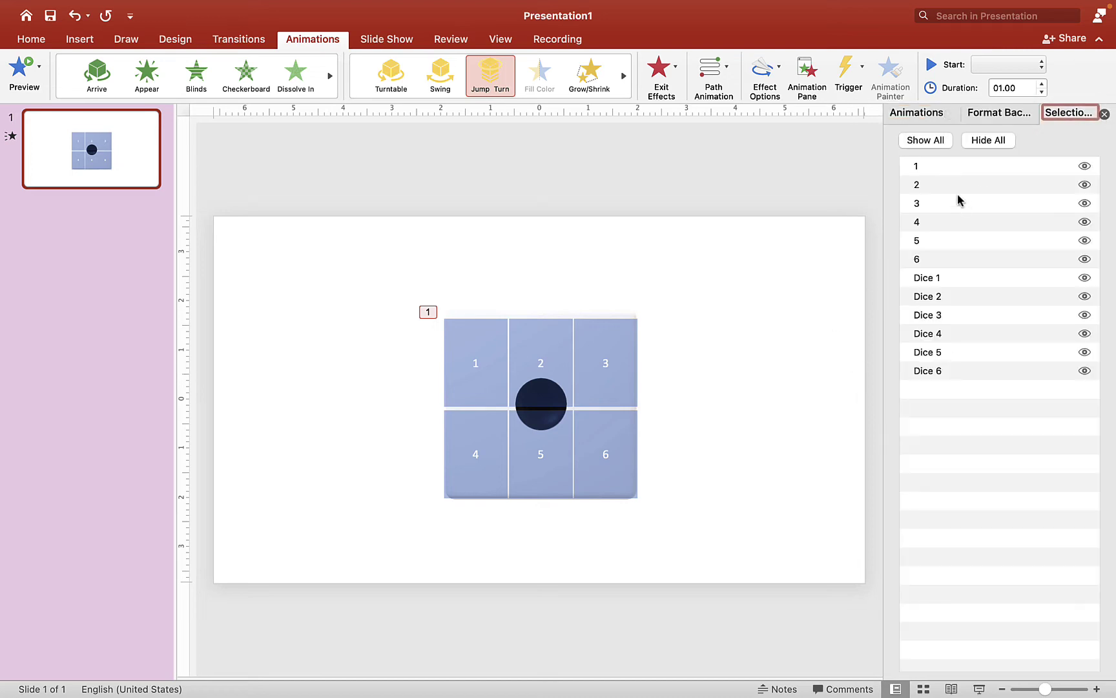
click(613, 388)
click(546, 390)
click(481, 389)
click(489, 451)
click(557, 464)
click(615, 473)
click(920, 113)
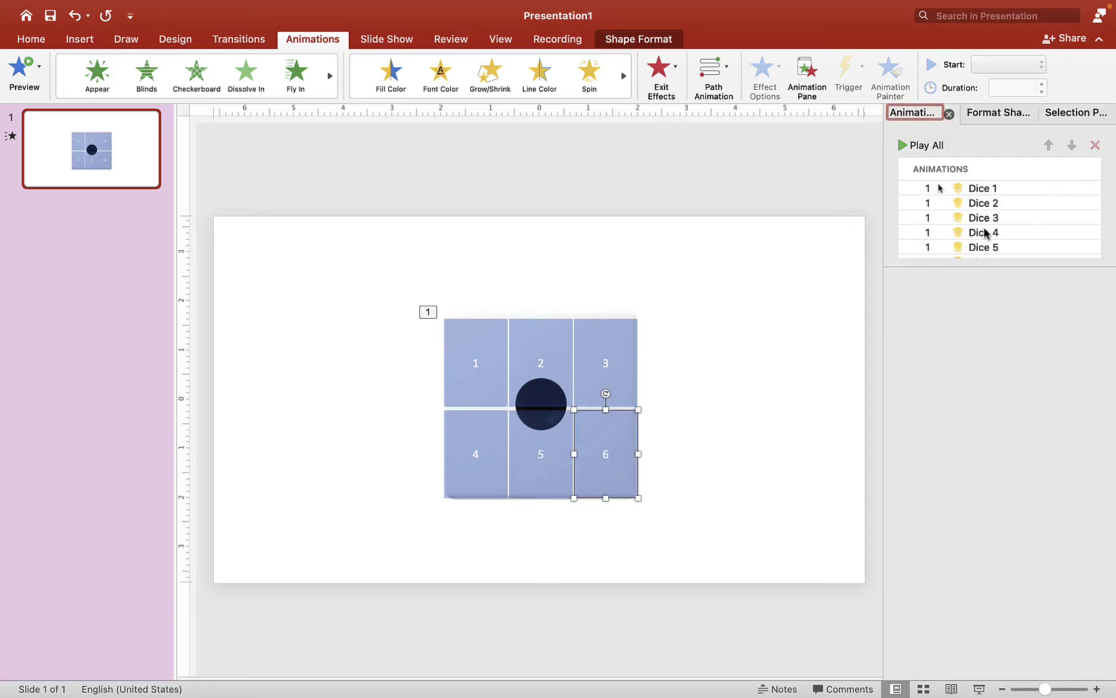
click(987, 188)
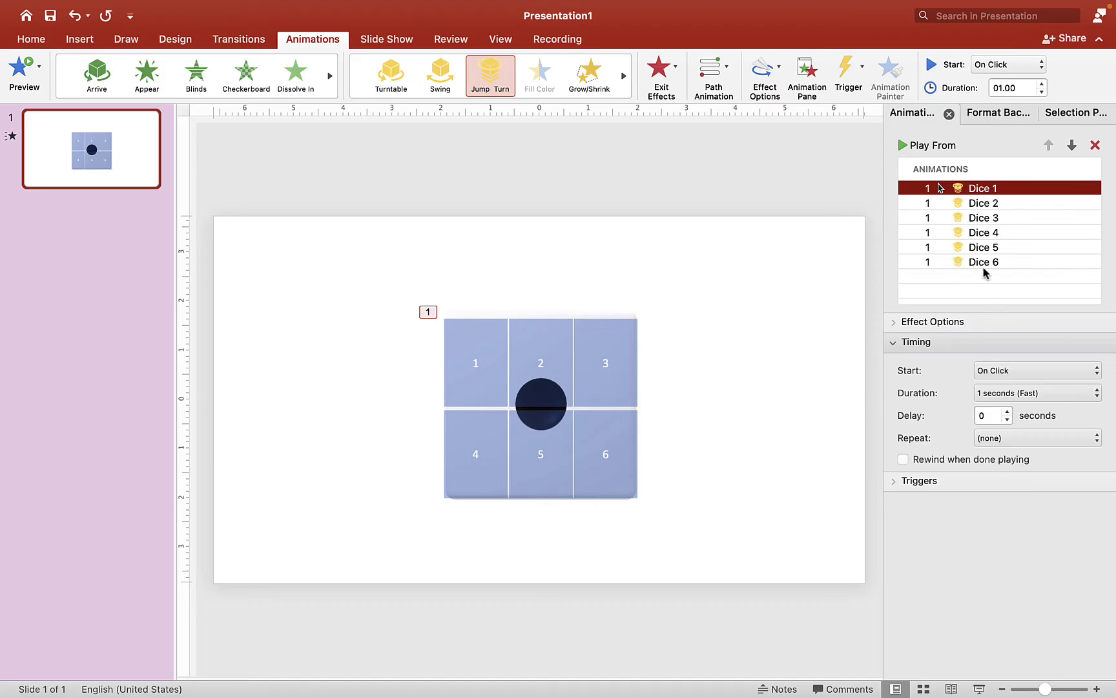
Make the Dice 1, 2 and 3 animations trigger on click of tiles 1, 2 and 3
click(892, 482)
click(915, 543)
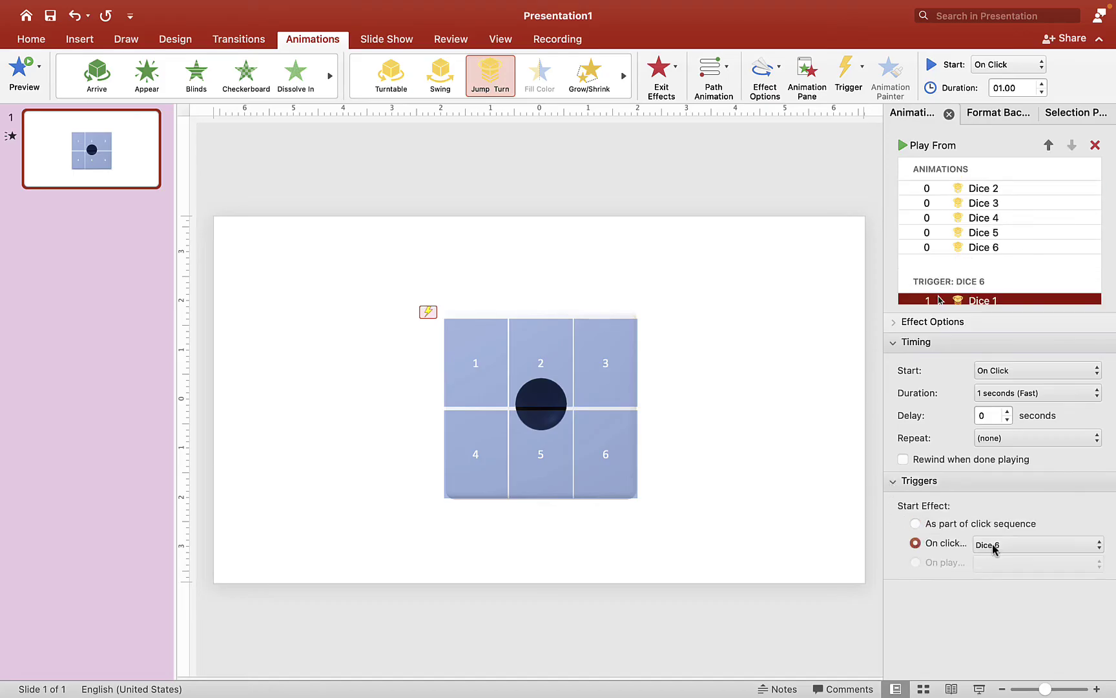
click(995, 546)
click(997, 679)
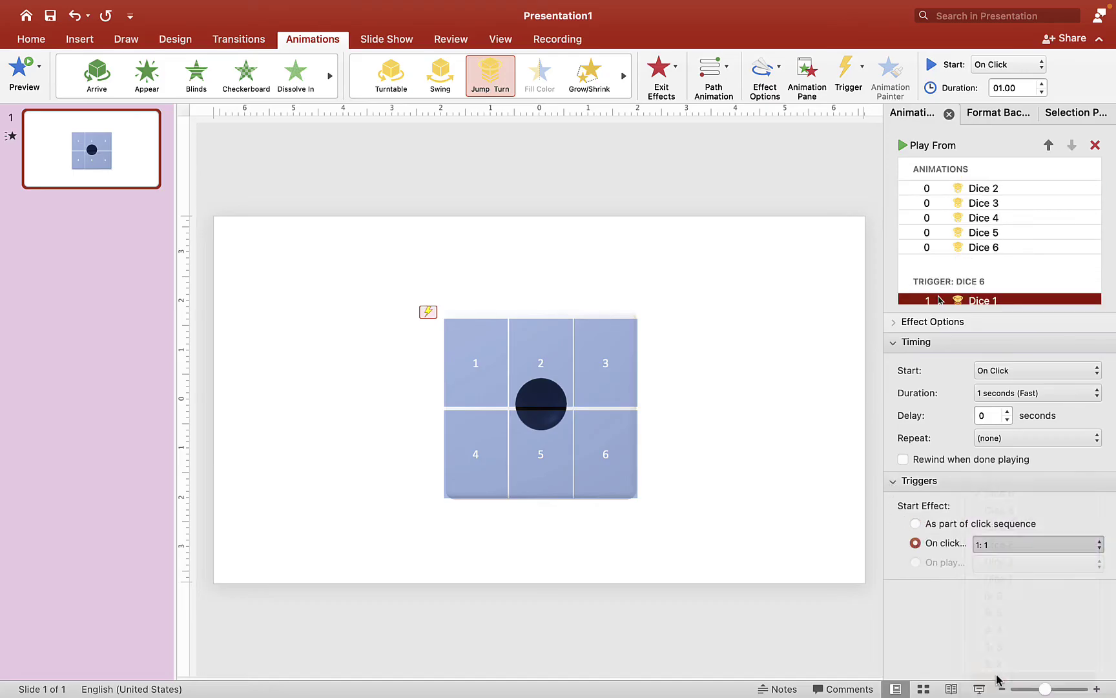
click(991, 190)
click(930, 543)
click(992, 546)
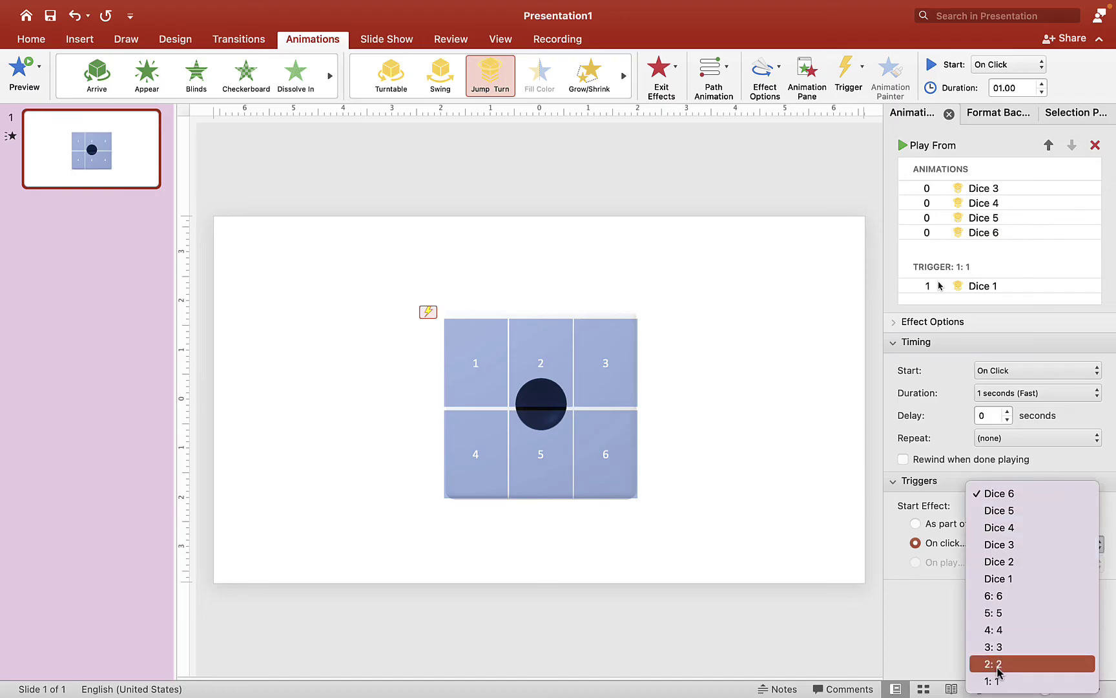
click(998, 669)
click(993, 191)
click(916, 543)
click(991, 546)
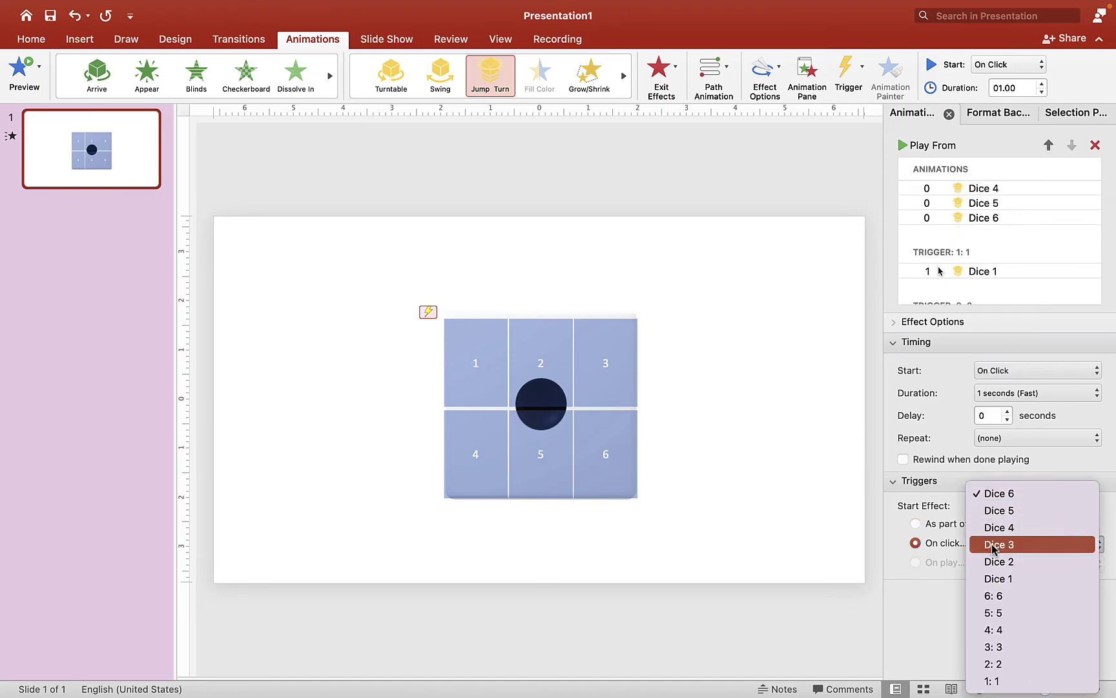
click(989, 648)
Make the Dice 4, 5 and 6 animations trigger on click of tiles 4, 5 and 6
click(994, 188)
click(915, 542)
click(992, 544)
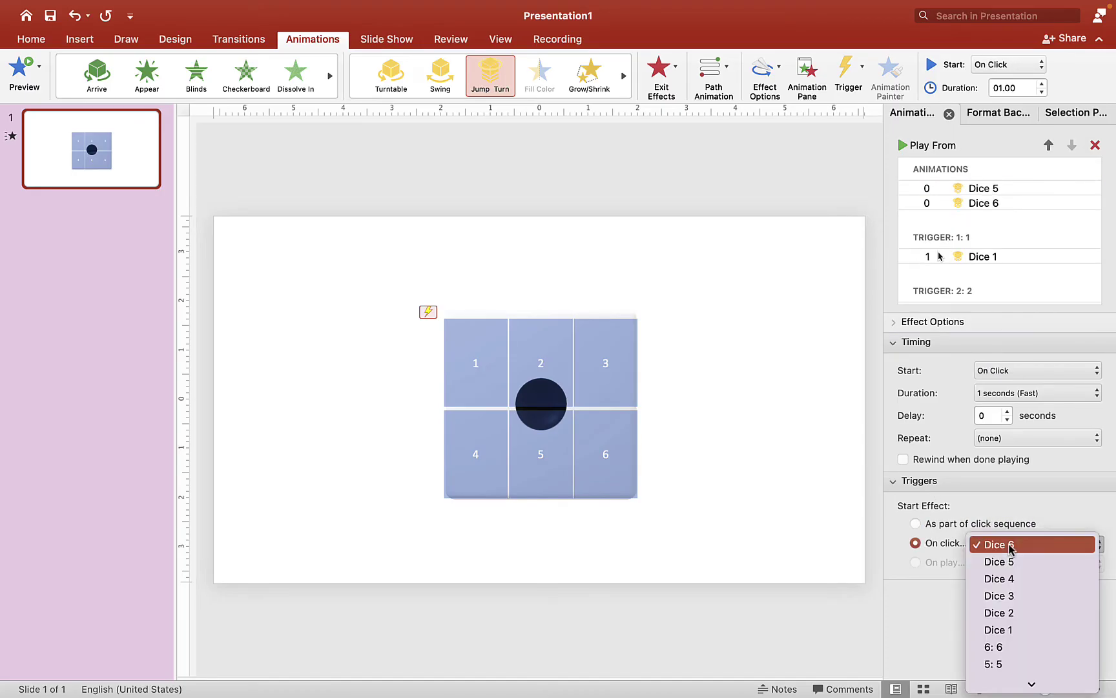
click(996, 640)
click(994, 190)
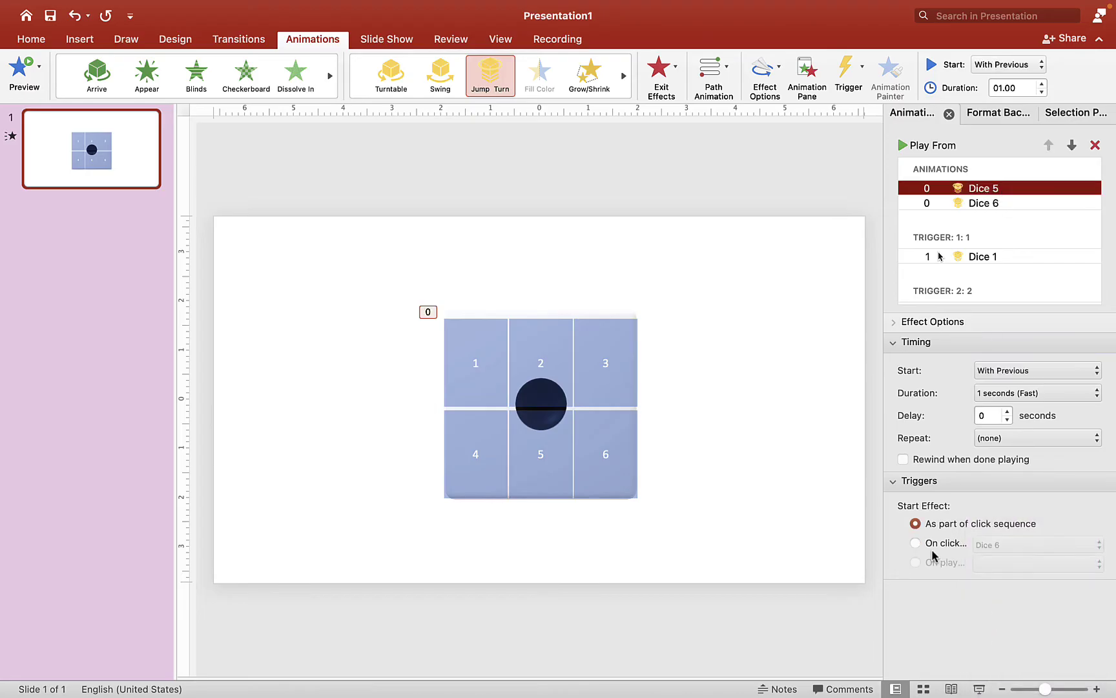
click(930, 546)
click(1008, 544)
click(998, 613)
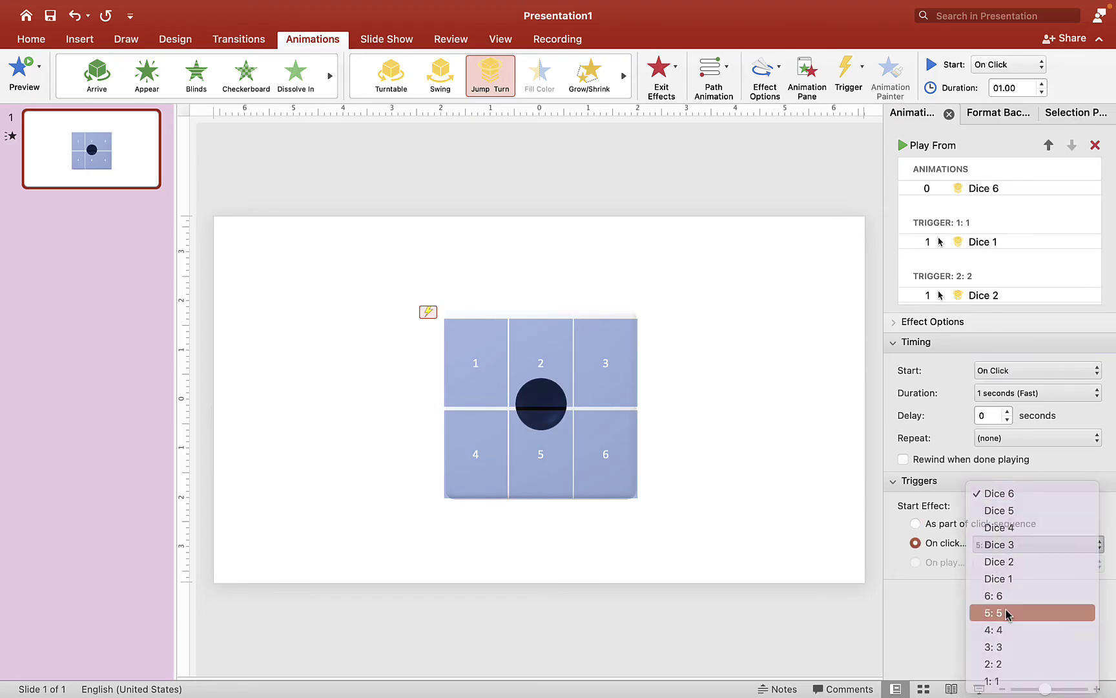
click(994, 188)
click(917, 543)
click(1008, 545)
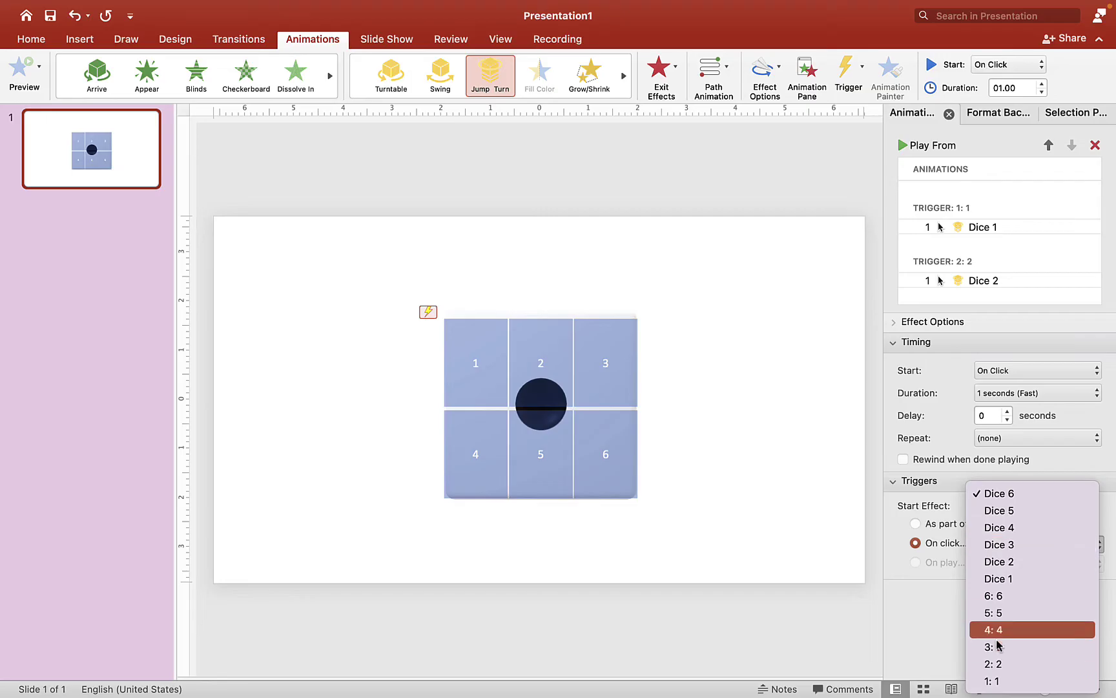
click(1002, 597)
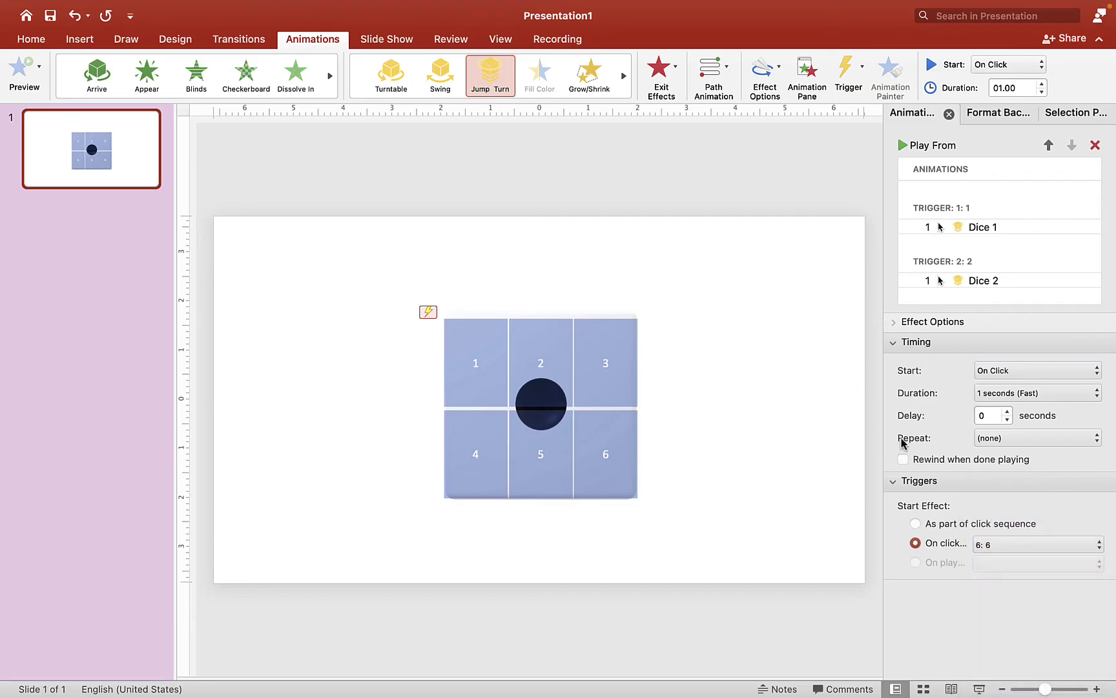
click(1057, 115)
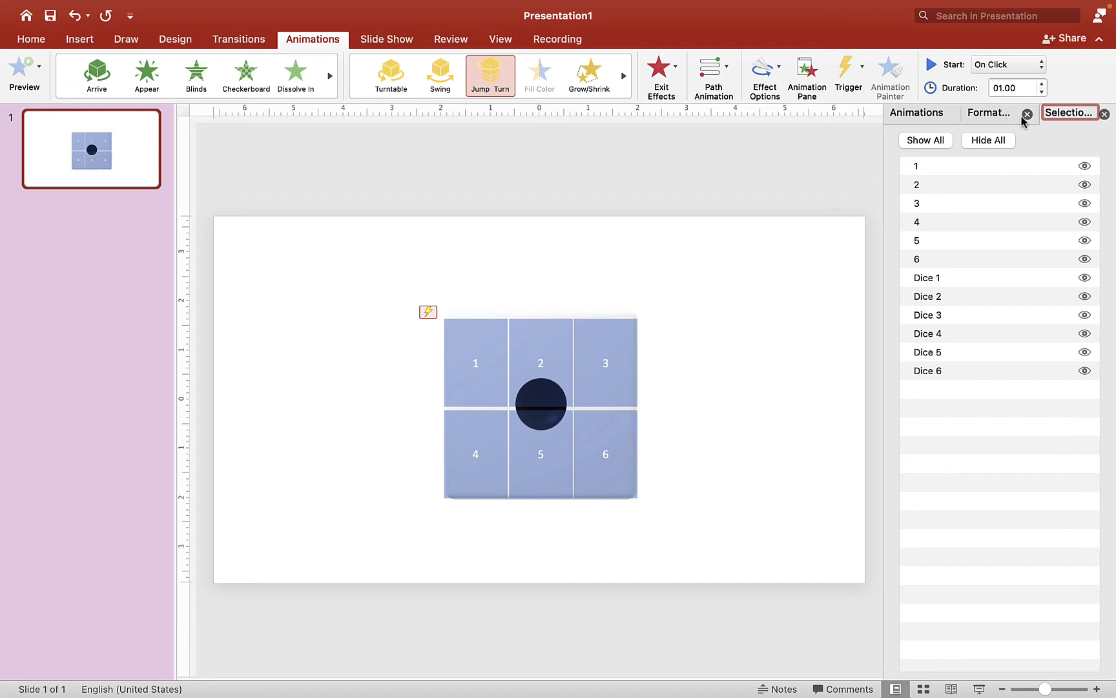
Close the Format Background pane and confirm in Slide Show that clicking tile 1 rolls the die
click(1026, 114)
click(932, 279)
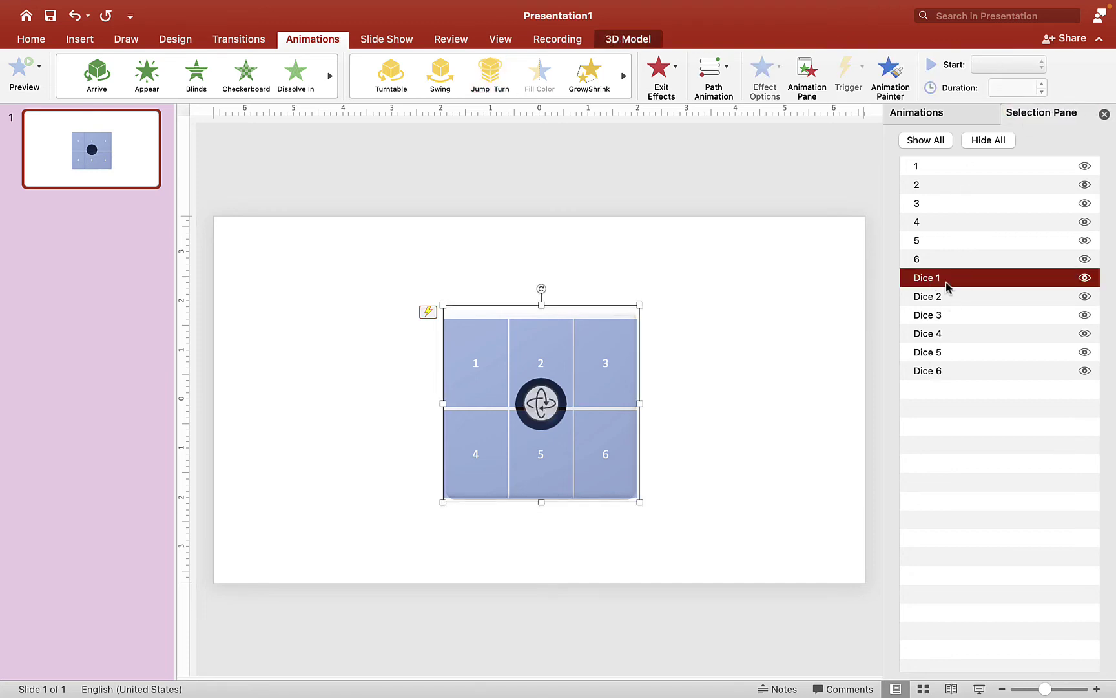
click(938, 113)
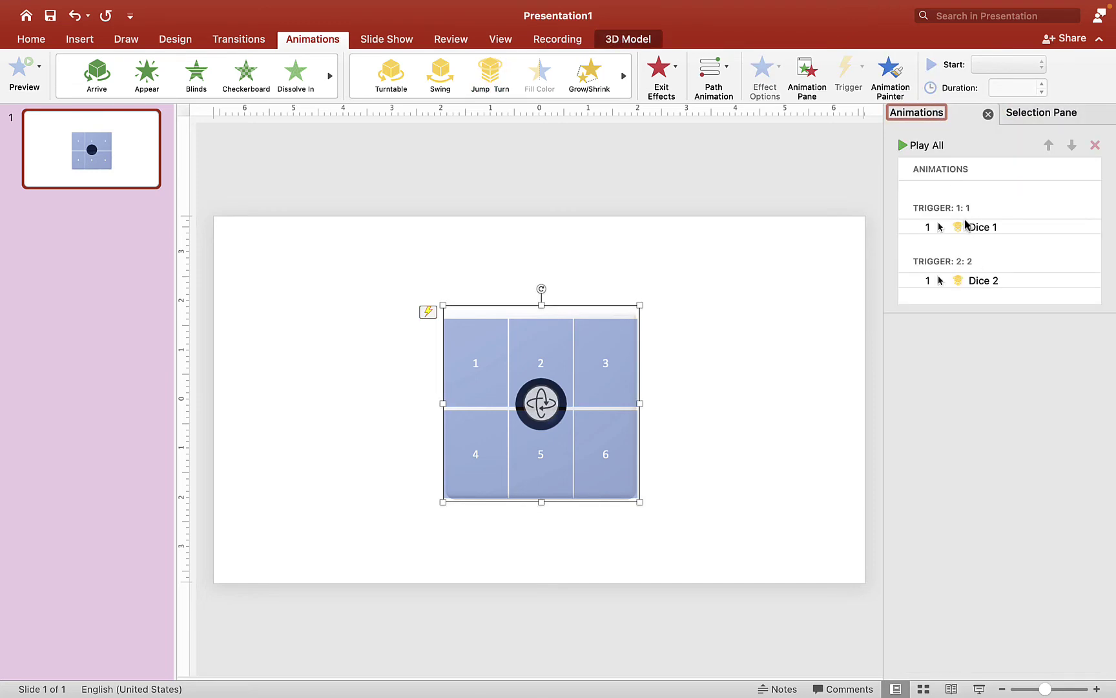
click(961, 255)
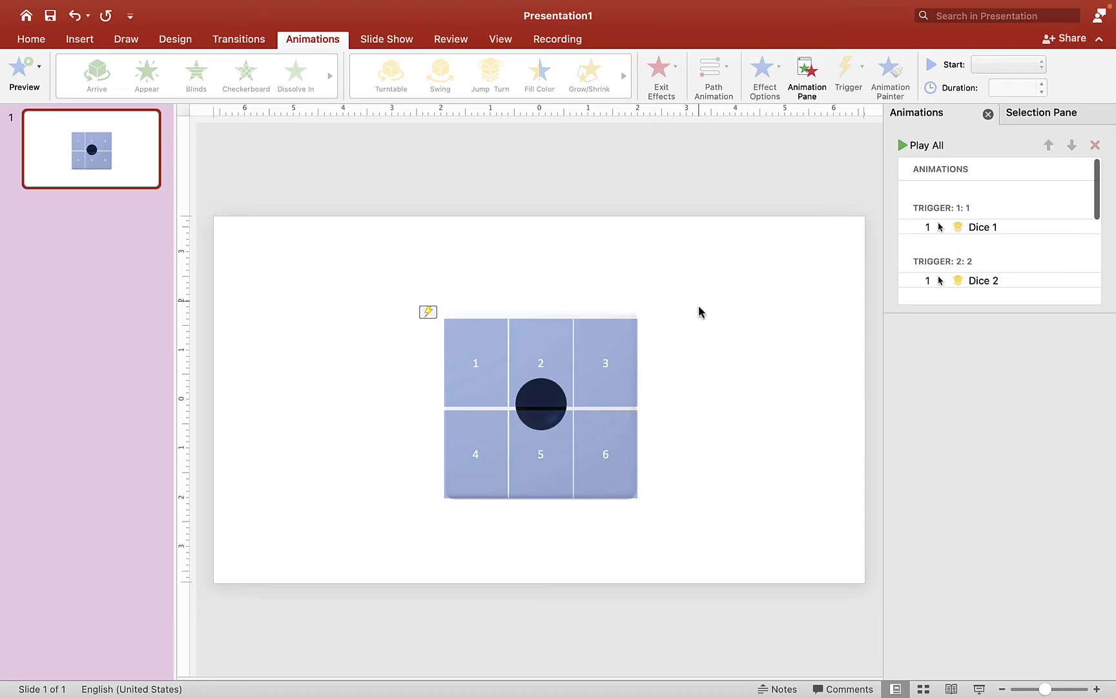
click(979, 689)
click(478, 324)
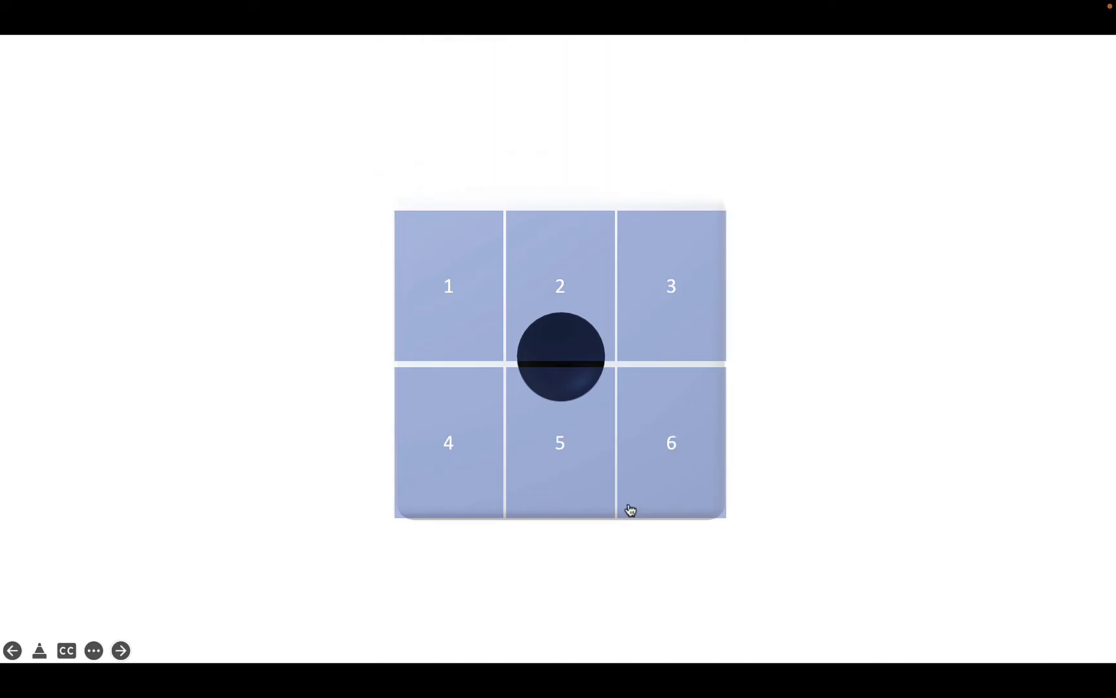
key(Escape)
click(1012, 117)
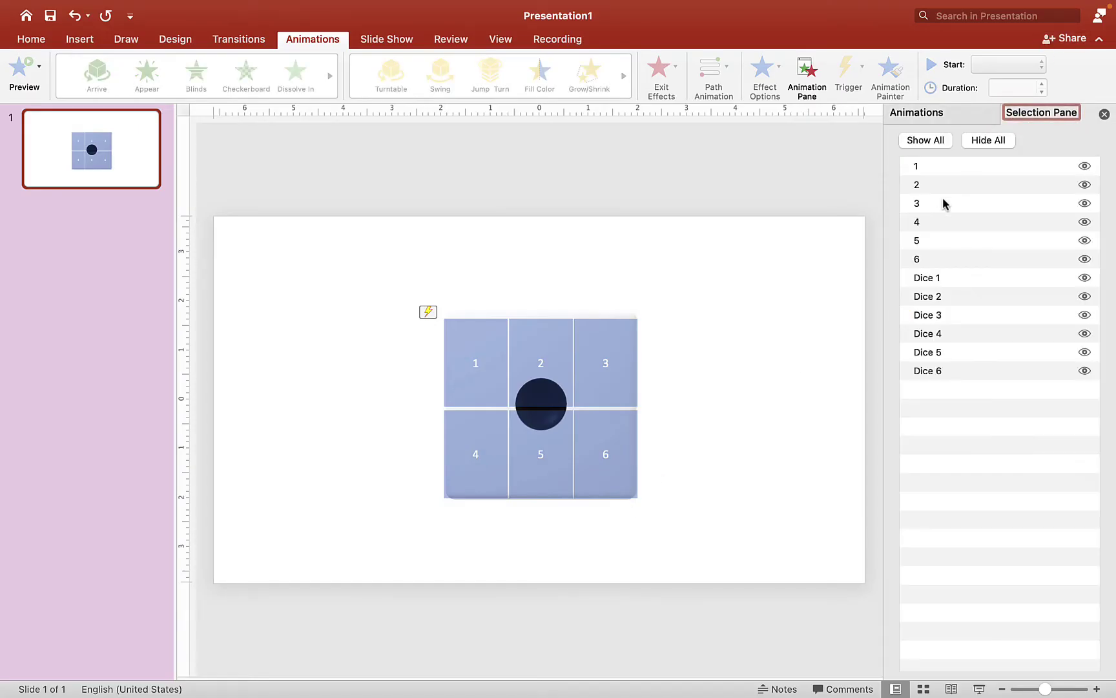
Select Dice 2 through Dice 6 and give them the Checkerboard exit effect
click(929, 296)
click(932, 284)
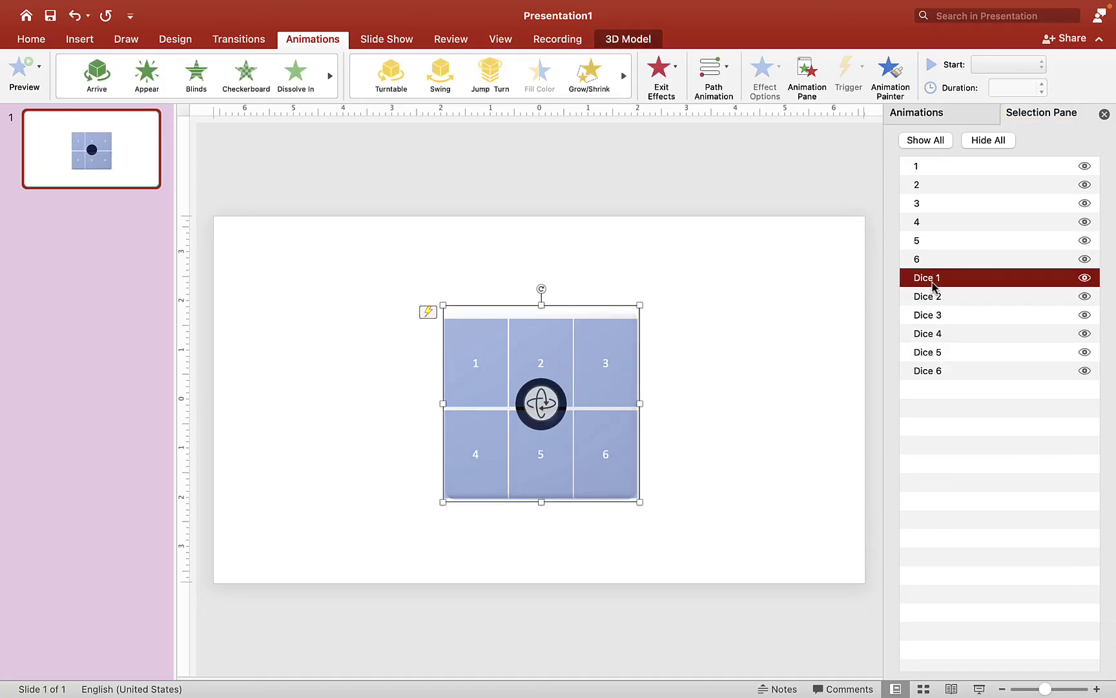
shift+click(932, 372)
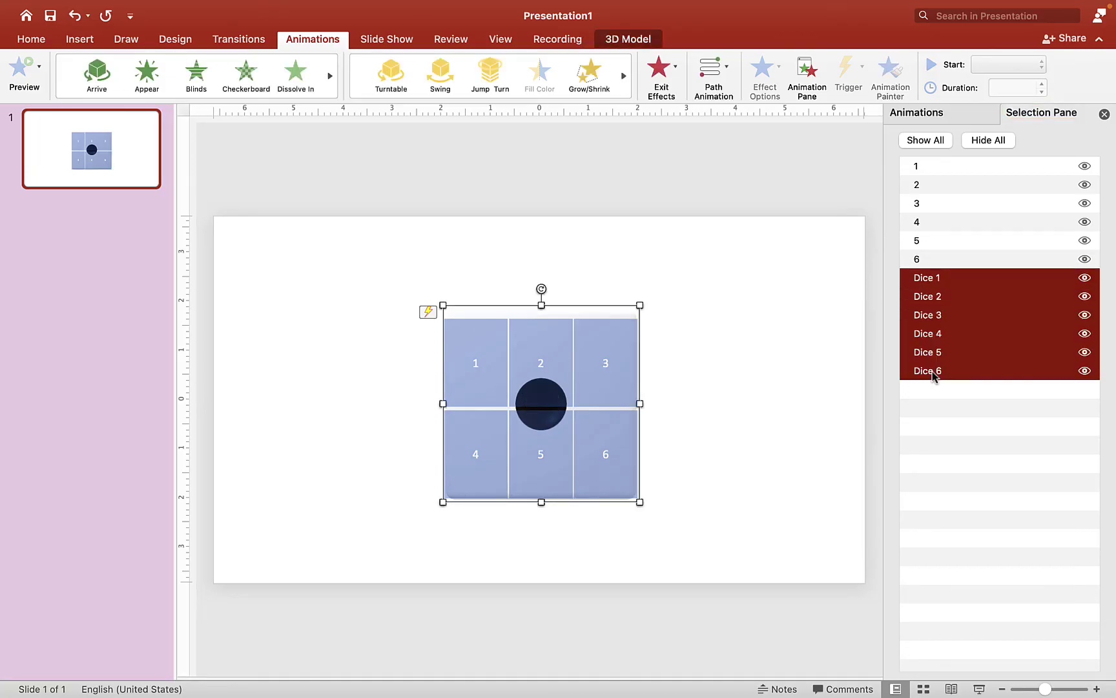
super+click(931, 283)
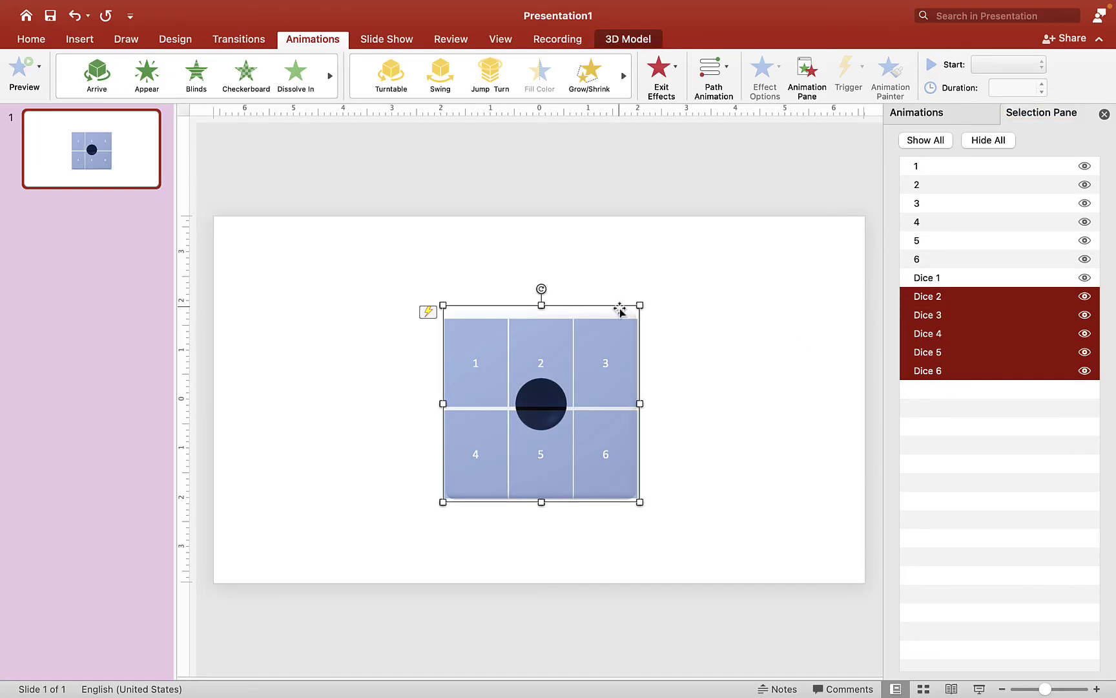
click(677, 90)
click(724, 236)
Set the Checkerboard exits to trigger on click of tile 1: 1
click(916, 112)
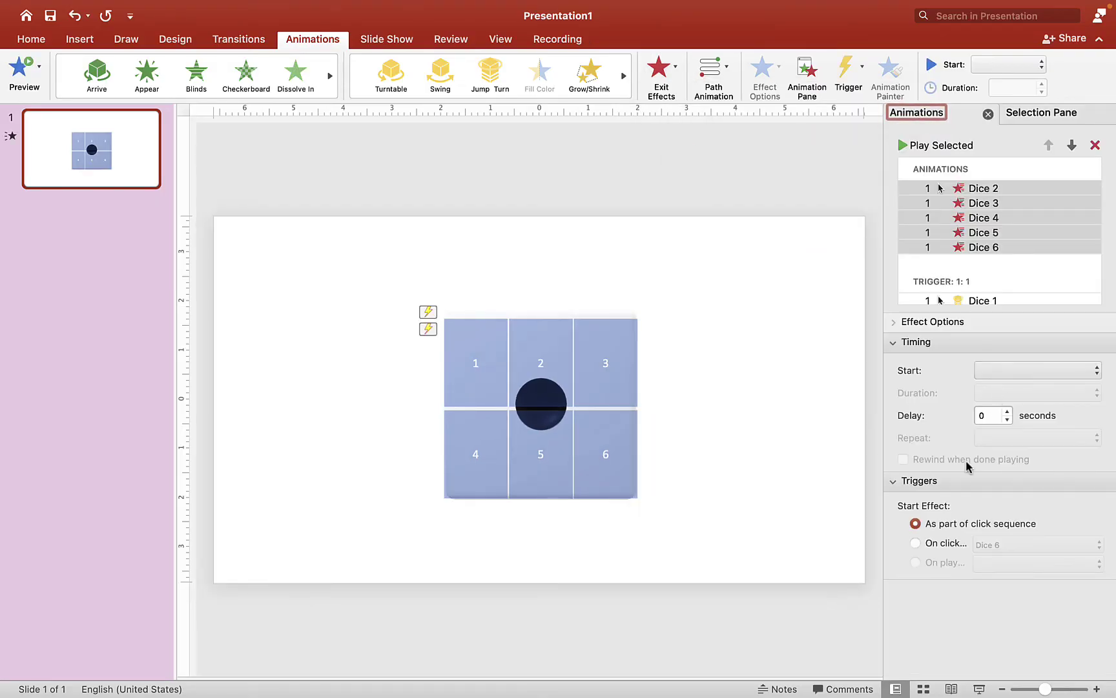
click(931, 542)
click(1012, 544)
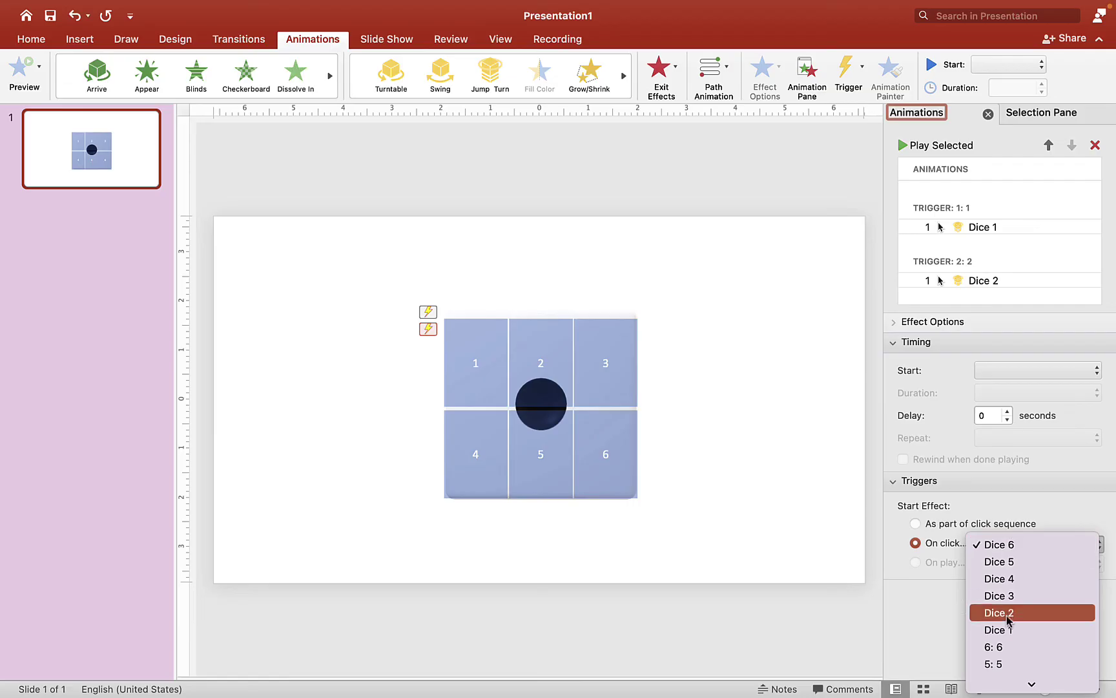
click(995, 678)
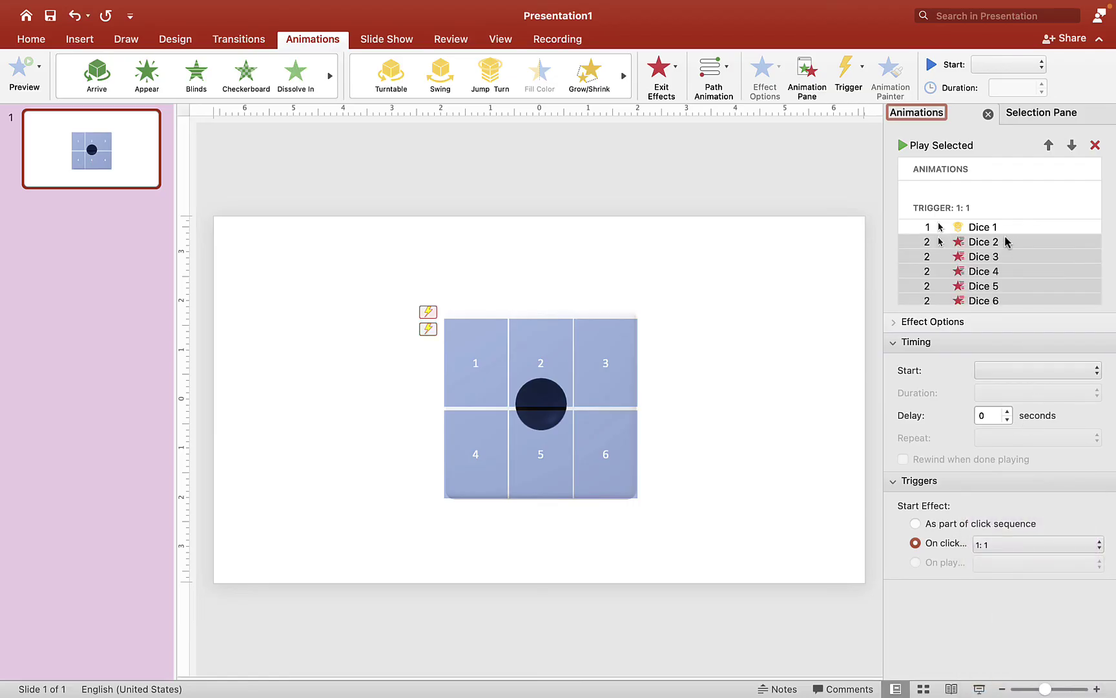
click(852, 314)
click(1030, 115)
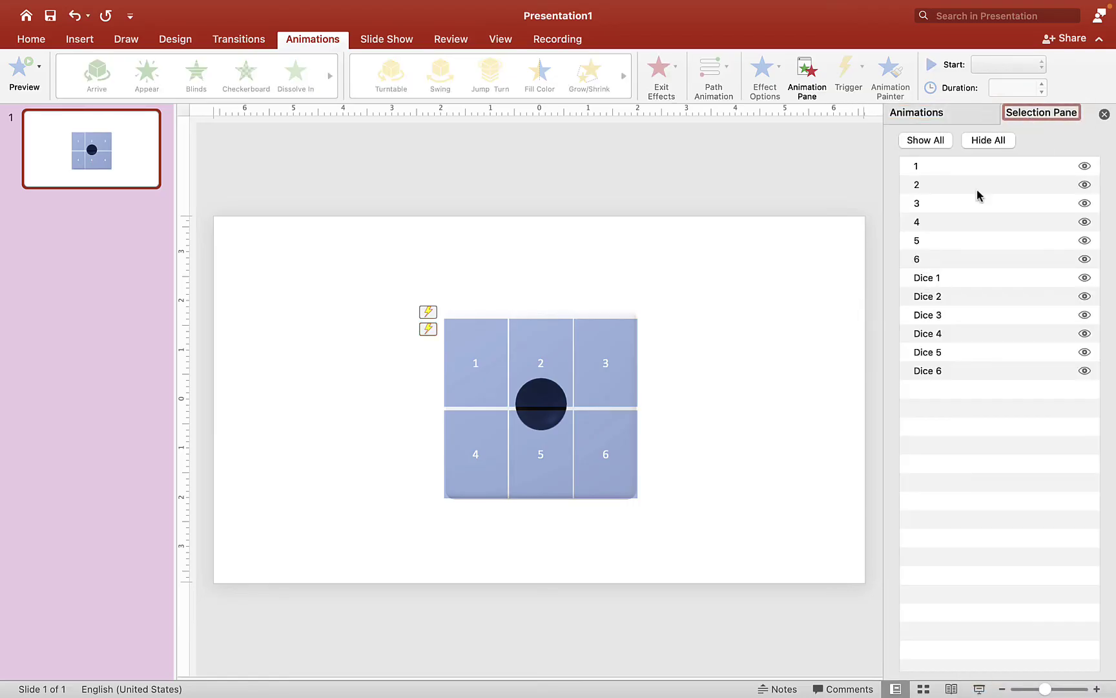
click(932, 280)
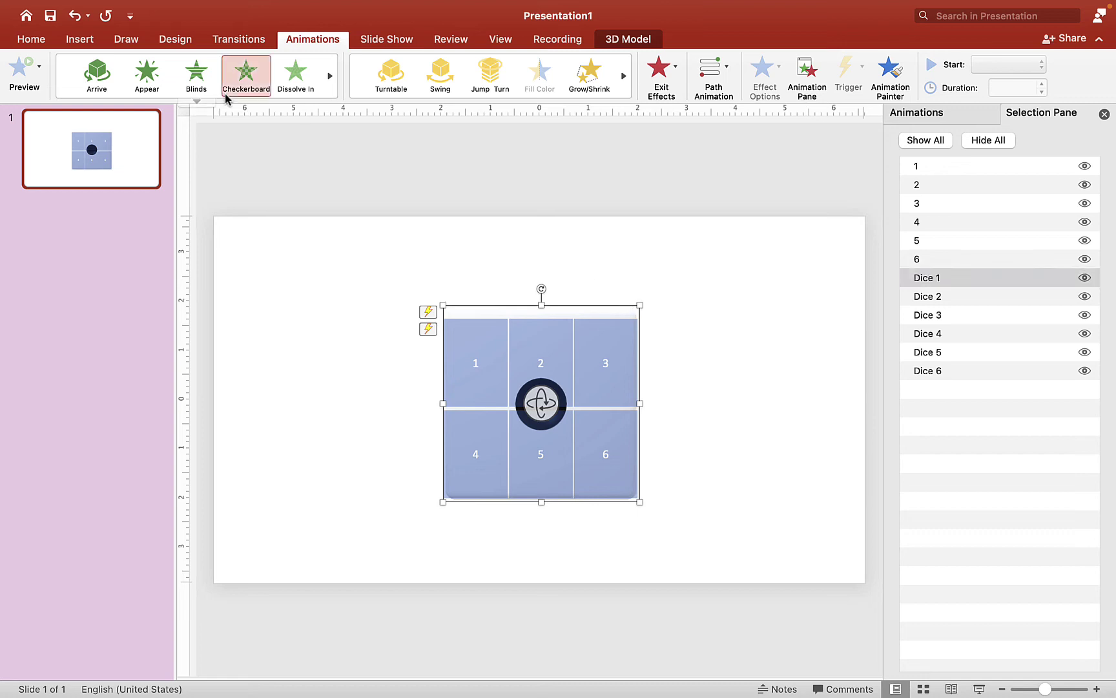
Give Dice 1 an Arrive entrance triggered on click of tile 1: 1
click(100, 76)
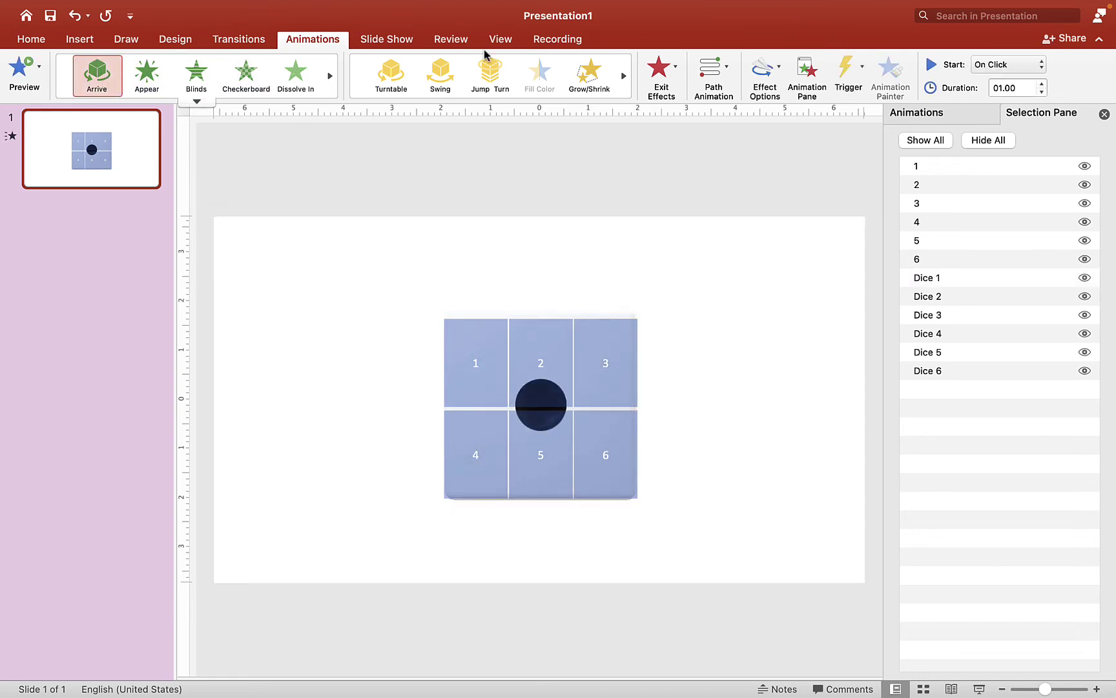
click(930, 115)
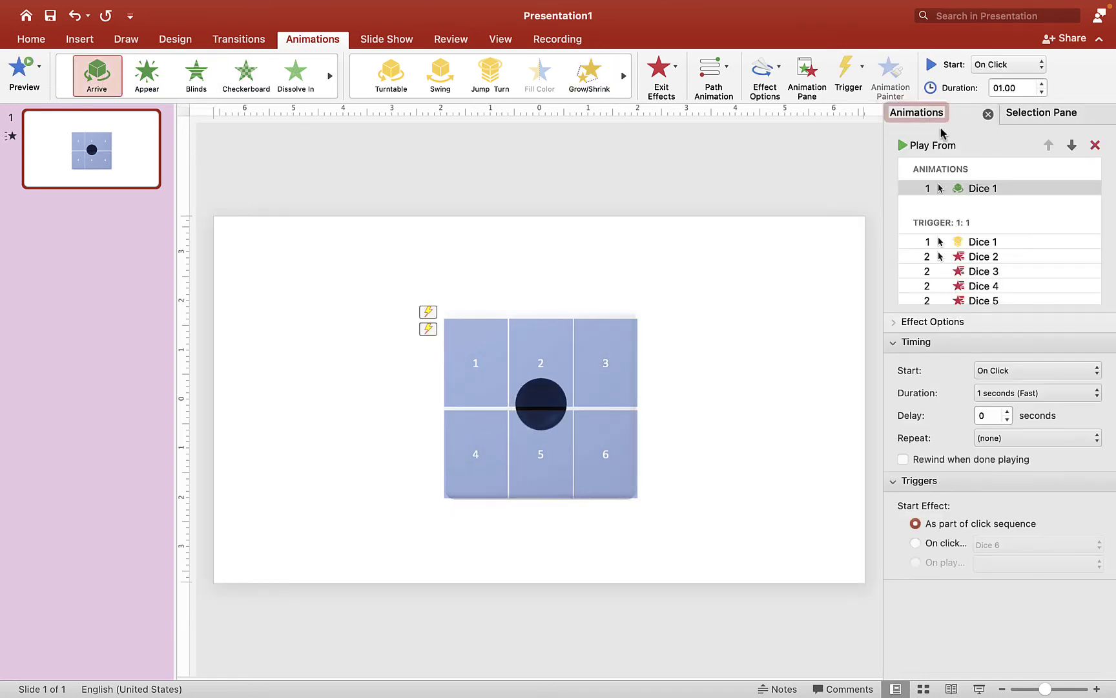
click(943, 543)
click(1008, 545)
click(1001, 668)
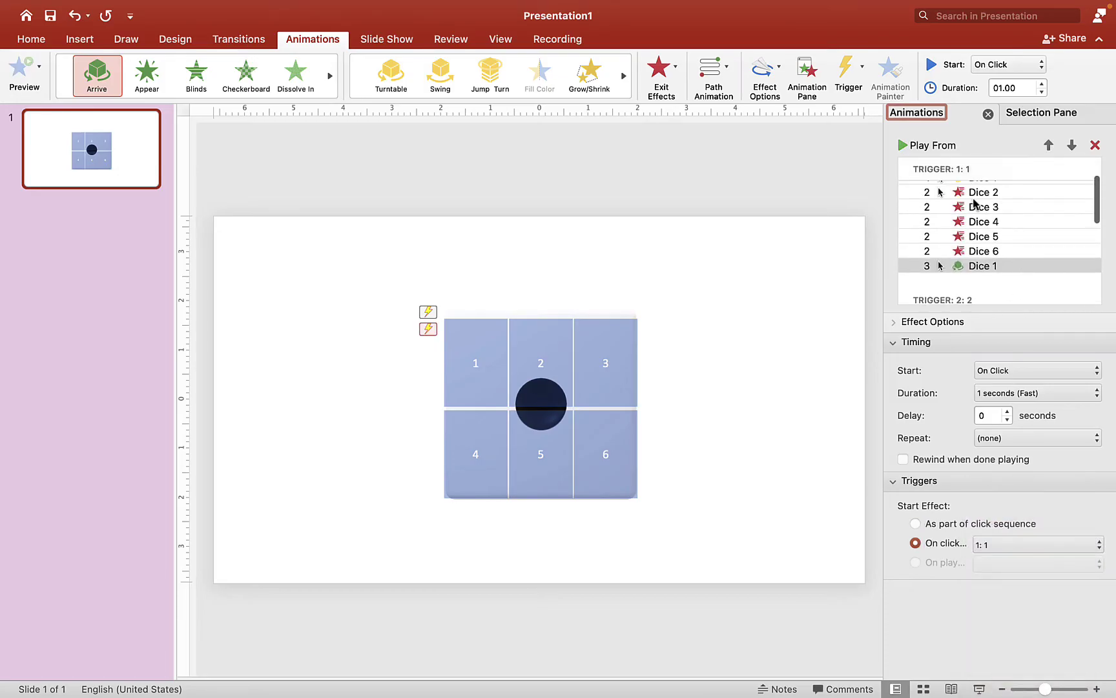
Set the Dice 1 Arrive animation duration to 0.5 seconds
scroll(978, 213, up, 2)
click(985, 238)
scroll(985, 234, down, 3)
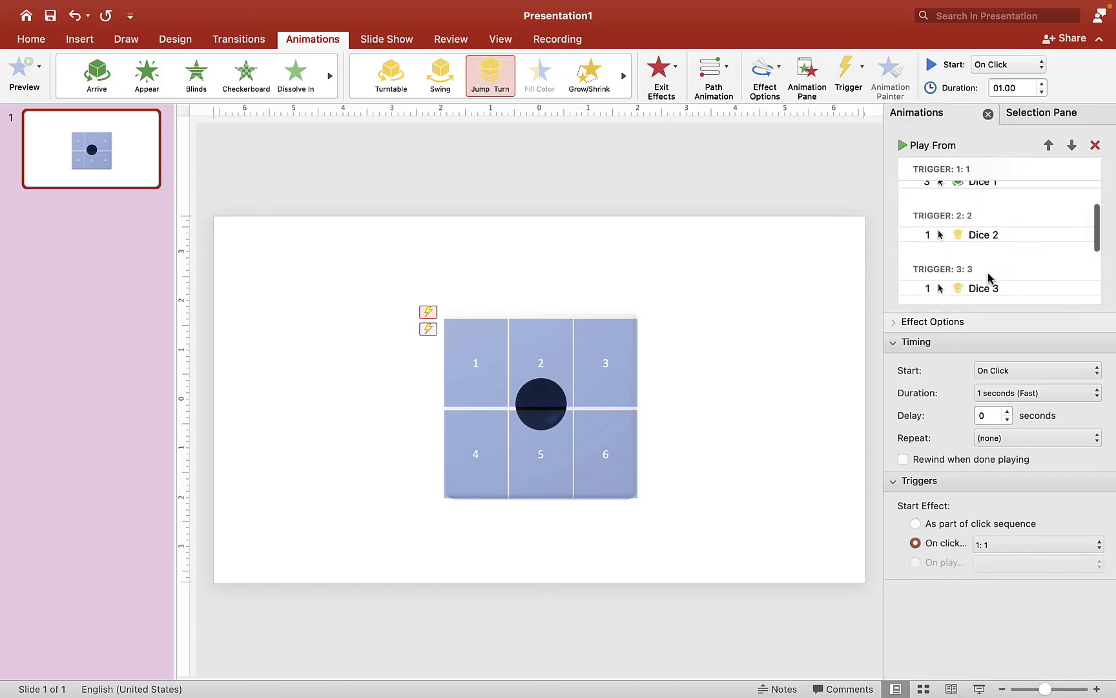
scroll(985, 235, up, 1)
click(984, 202)
click(1070, 393)
click(1030, 412)
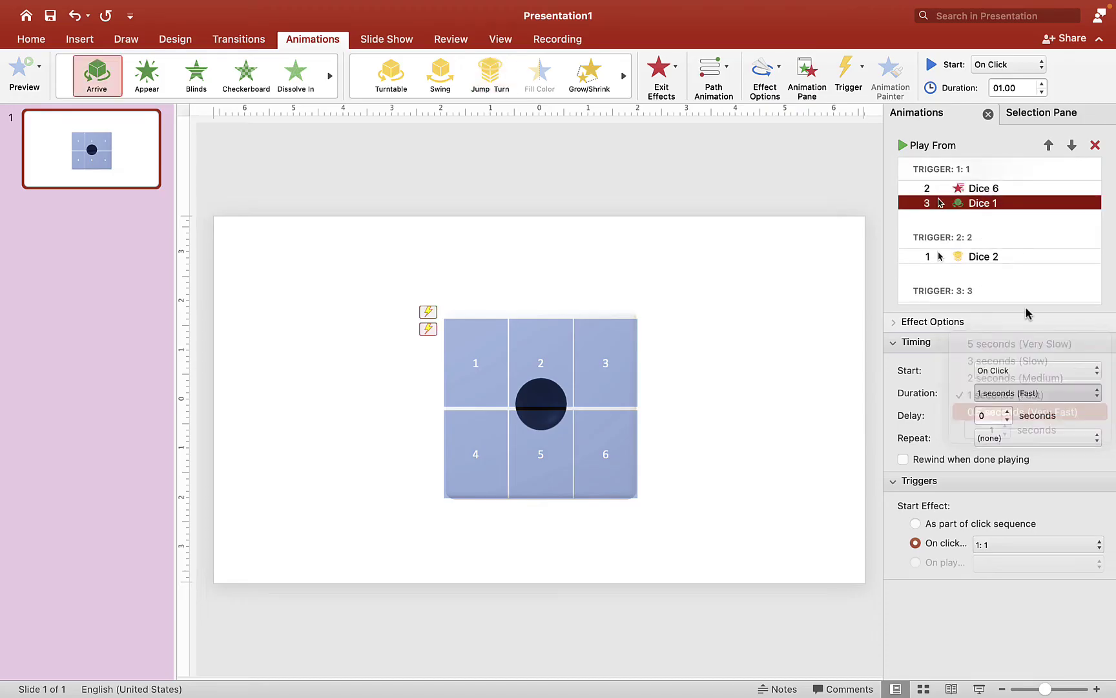
Make all seven tile-1 animations start With Previous and test them in Slide Show
scroll(1007, 233, up, 3)
shift+click(992, 203)
click(1018, 370)
click(995, 291)
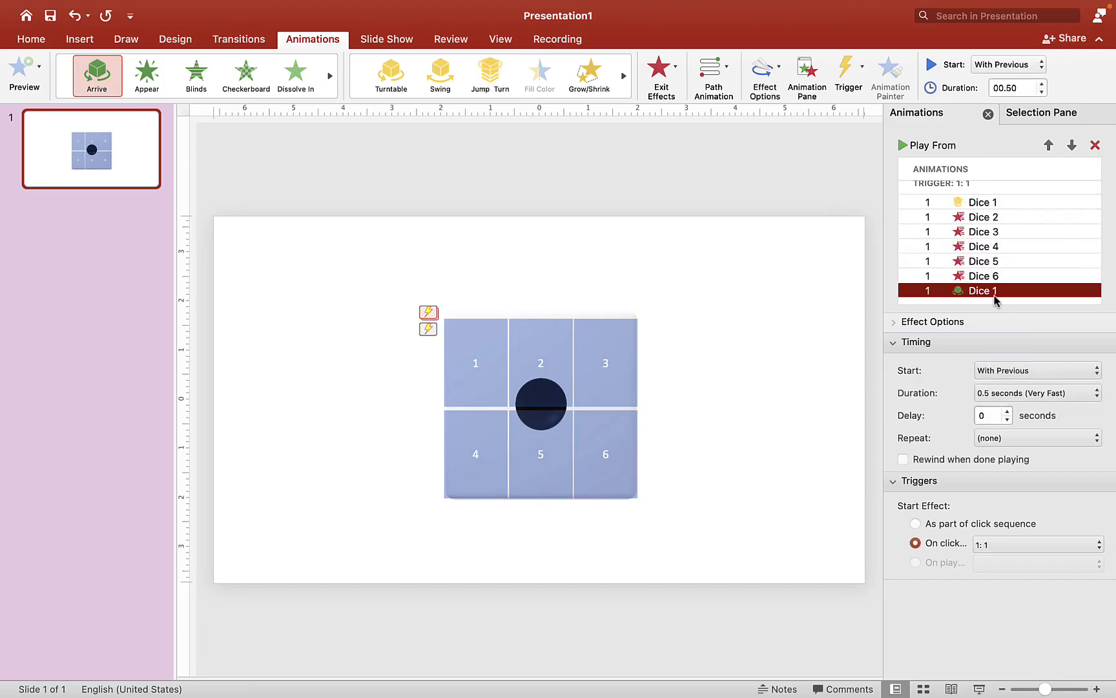
click(979, 690)
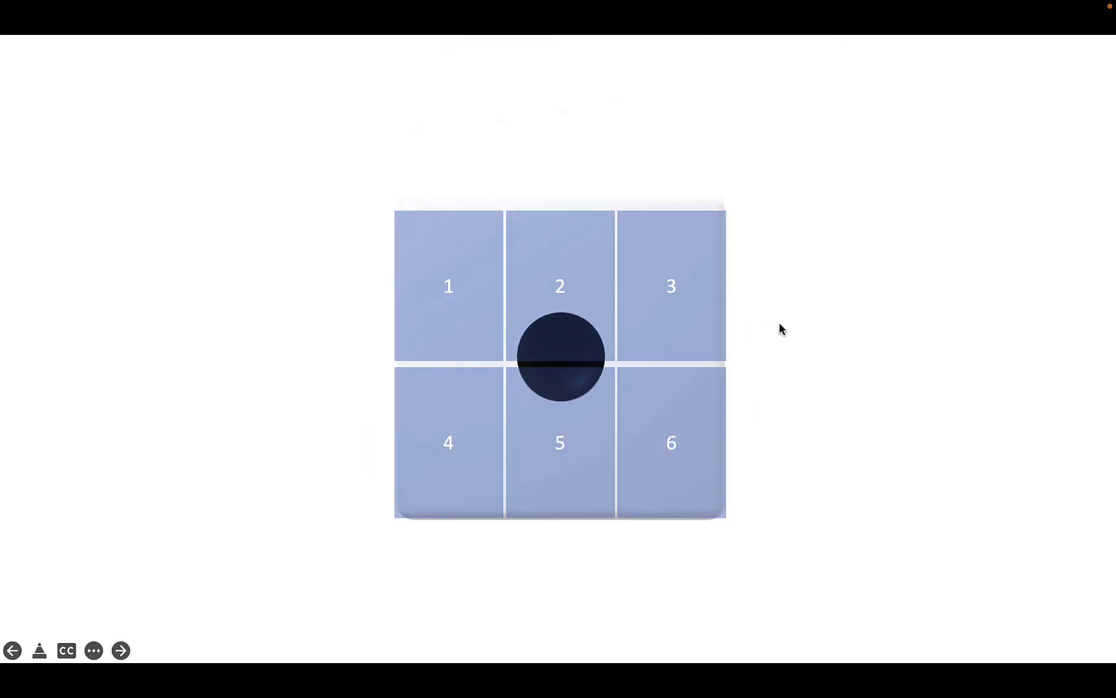
key(Escape)
Change the slide background fill colour to solid black in Format Background
click(745, 320)
right_click(744, 320)
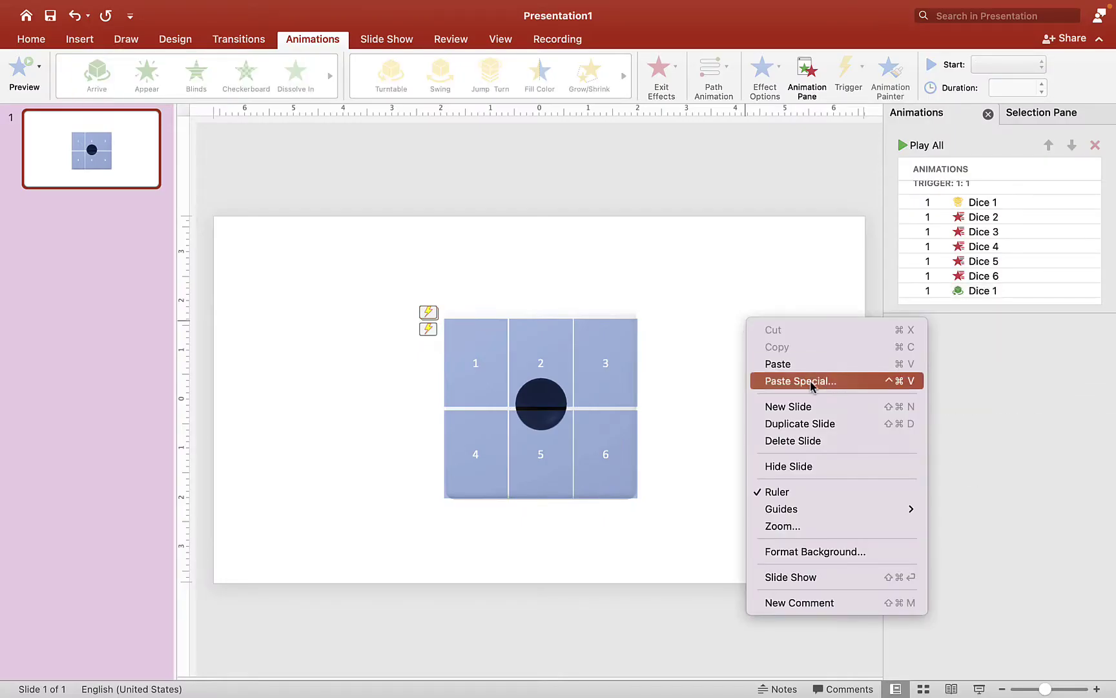
click(816, 551)
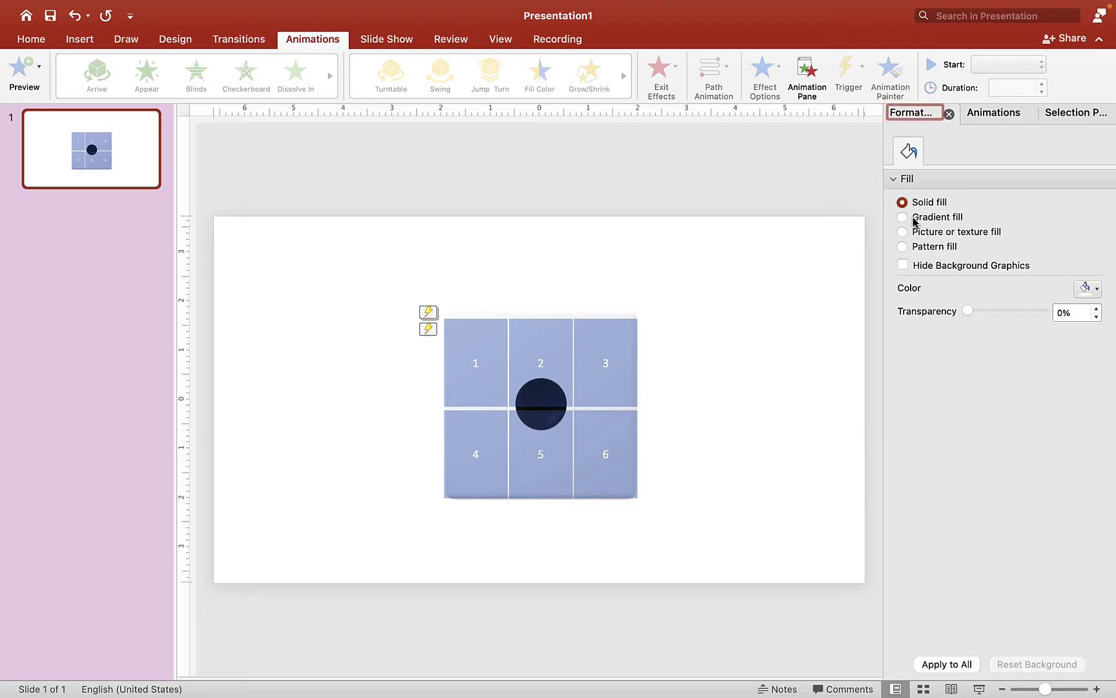
click(1097, 290)
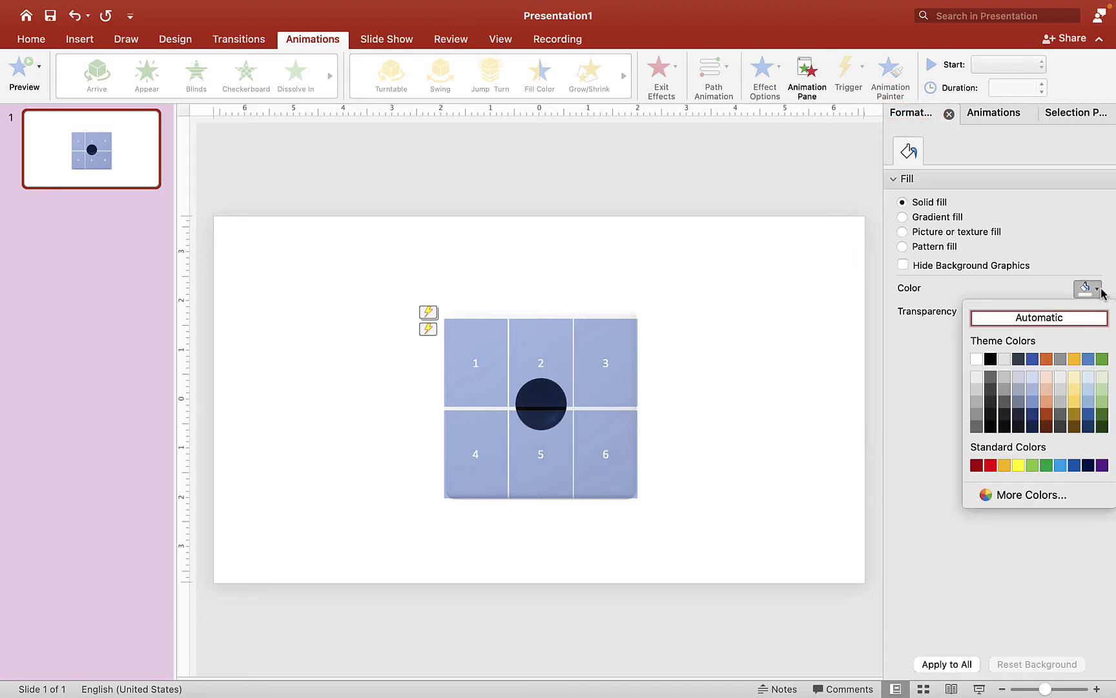
click(990, 359)
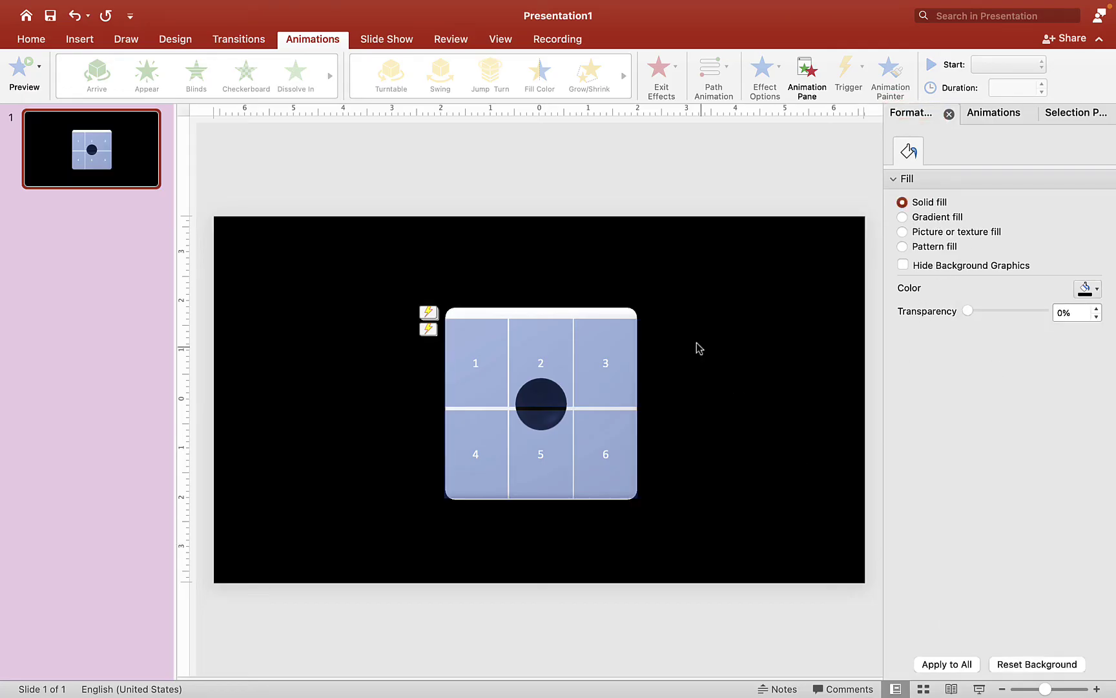
click(979, 114)
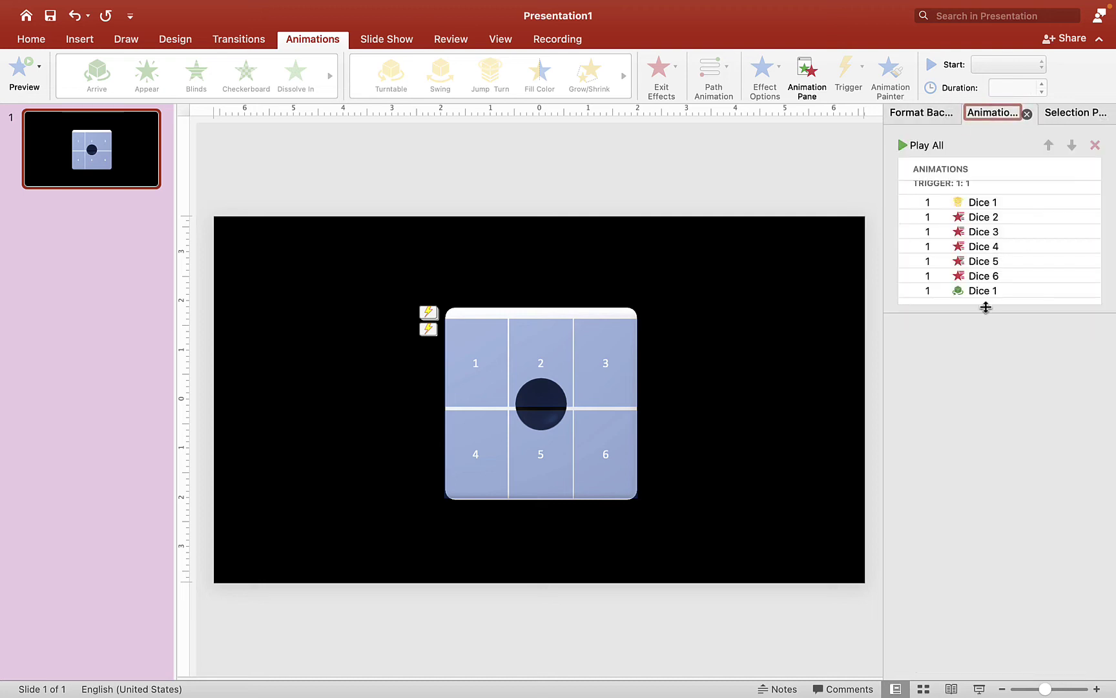
Give Dice 1, 3, 4, 5 and 6 the Random Bars exit effect
drag(985, 307, 989, 438)
scroll(1001, 413, down, 5)
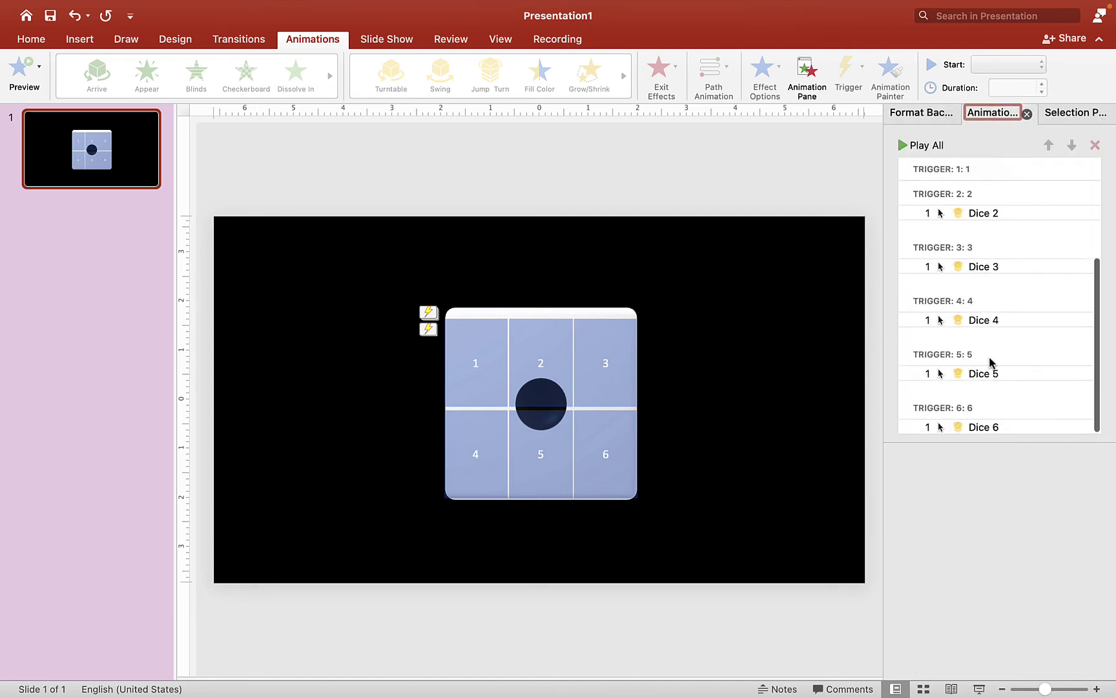
click(1060, 114)
click(935, 279)
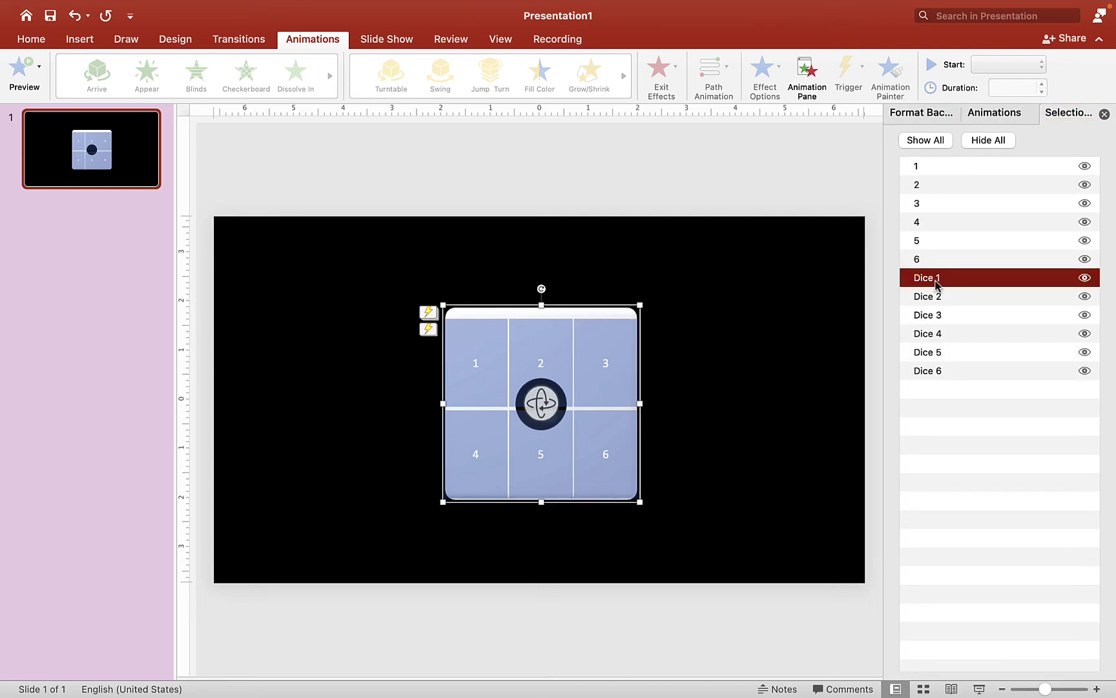
super+click(936, 315)
super+click(936, 333)
super+click(936, 352)
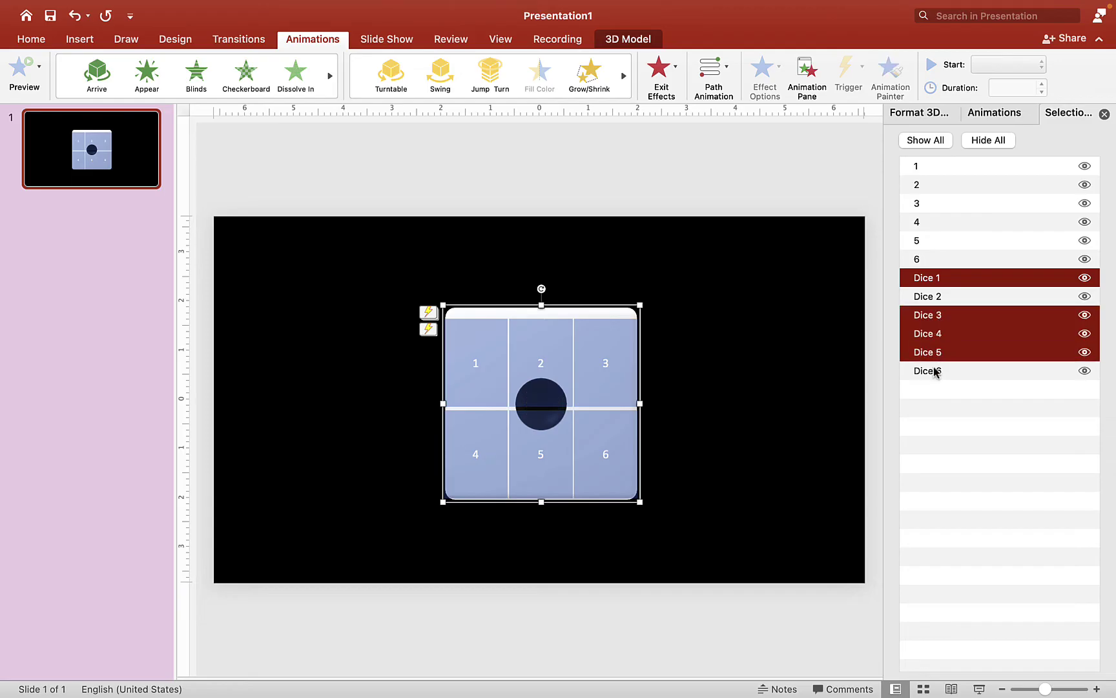
click(631, 305)
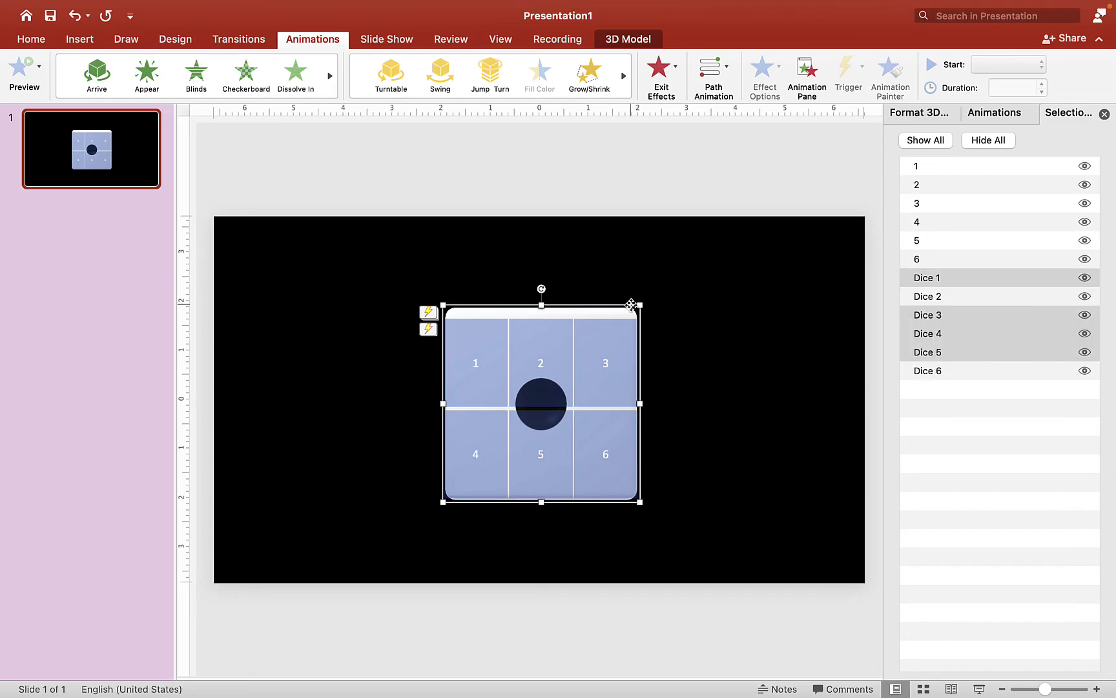
click(938, 371)
super+click(936, 352)
super+click(936, 334)
super+click(936, 333)
super+click(935, 319)
super+click(936, 333)
super+click(934, 279)
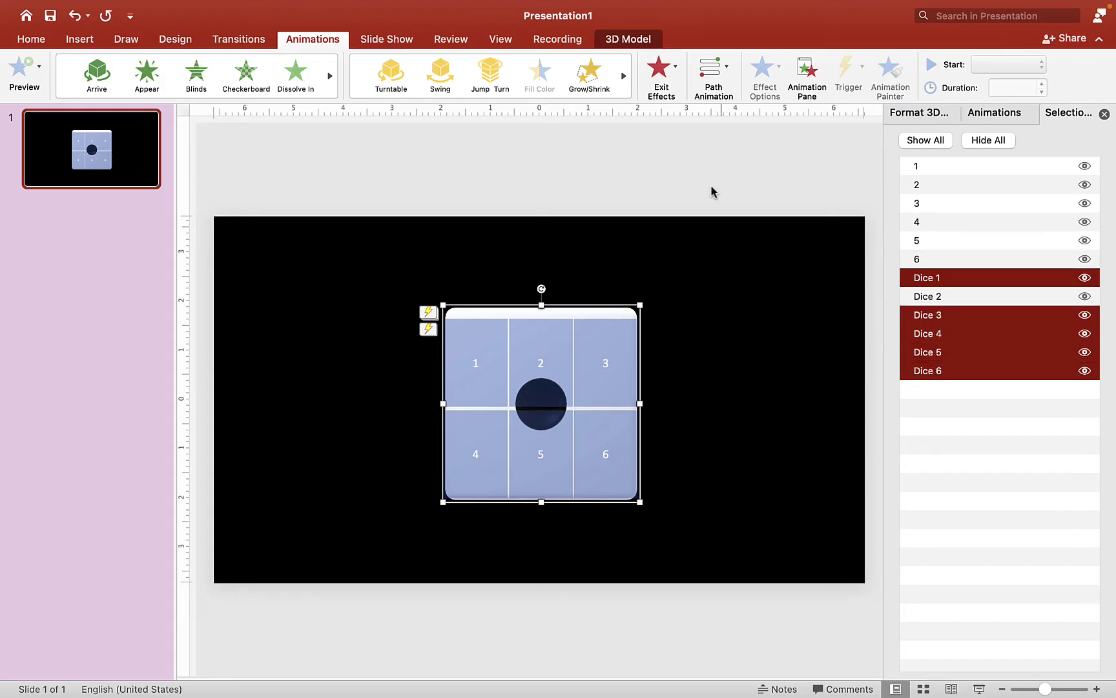
click(662, 72)
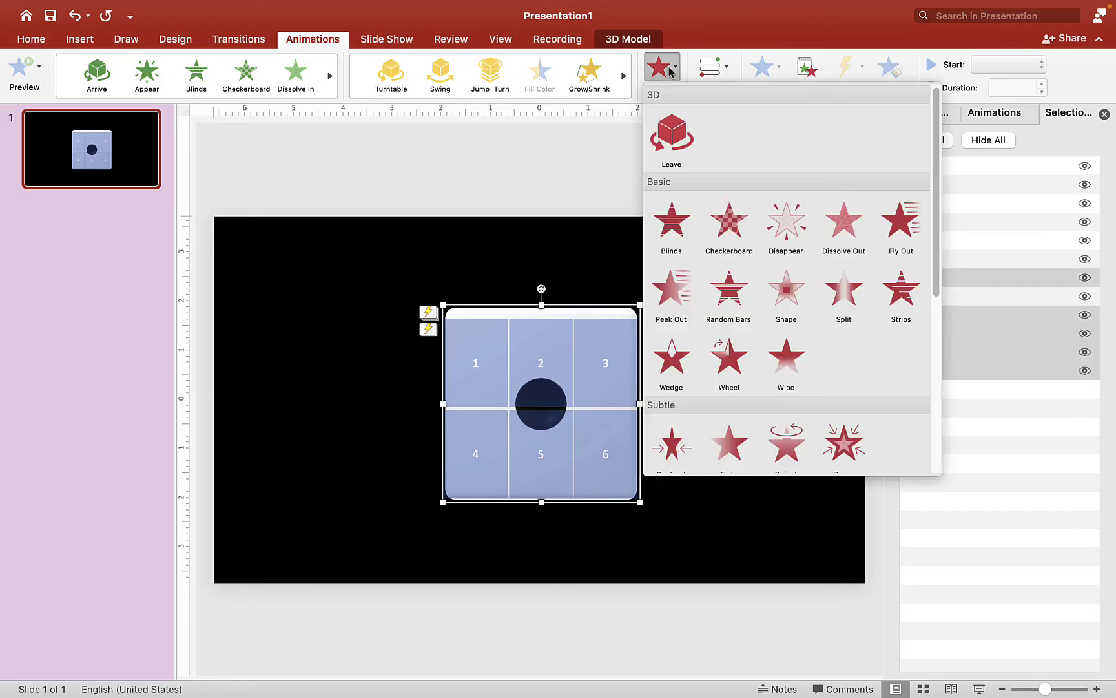
click(727, 294)
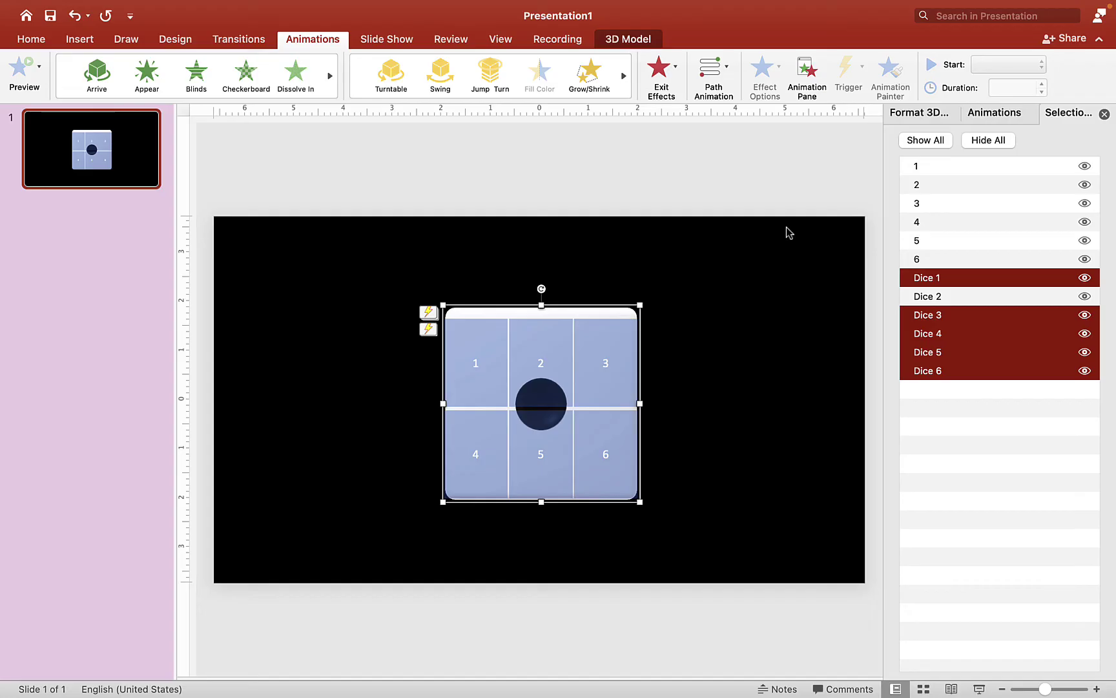
Give Dice 2 the Arrive entrance effect
click(947, 297)
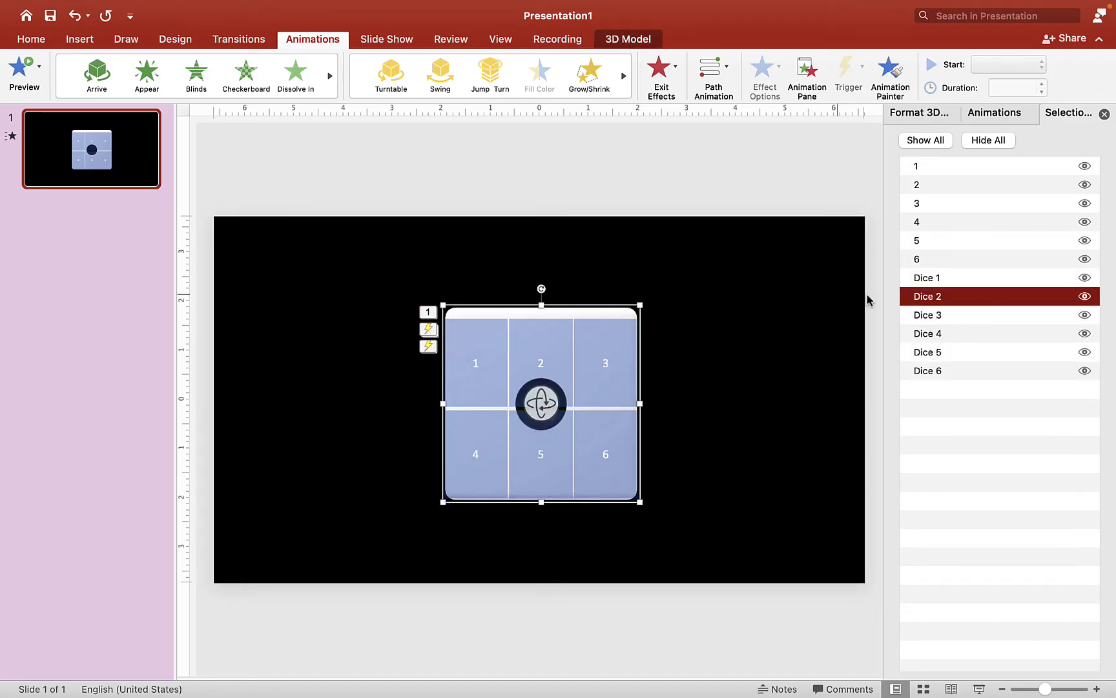
click(97, 75)
click(983, 118)
click(1029, 523)
click(1020, 542)
Trigger the six new animations on click of 2: 2, all starting With Previous
click(982, 188)
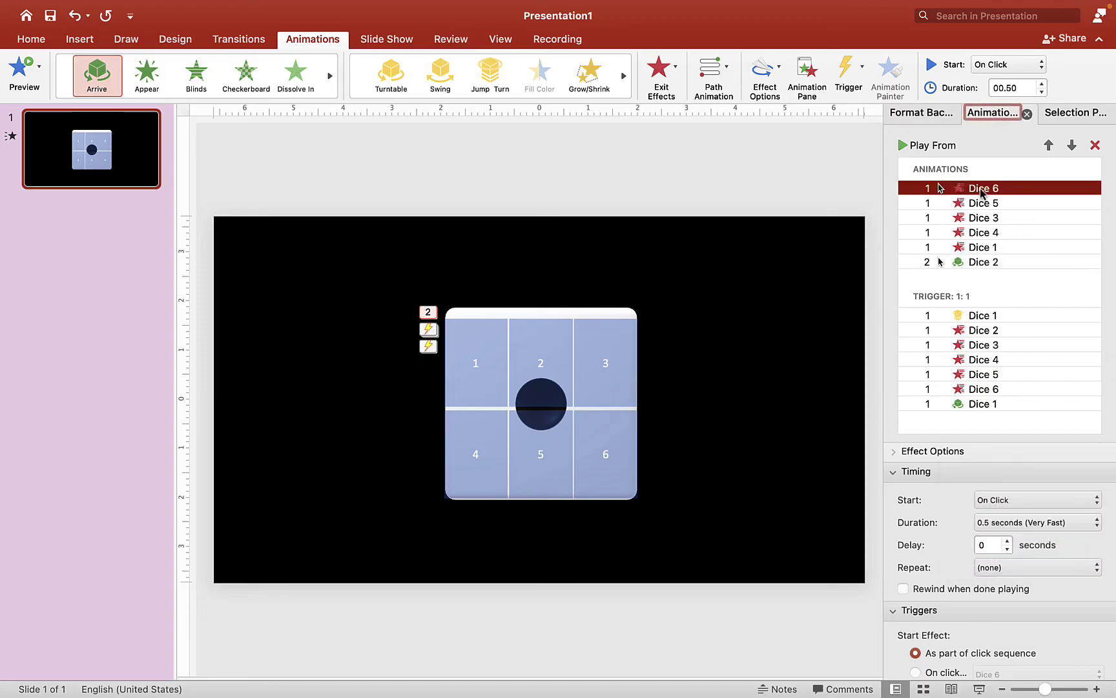
shift+click(990, 265)
click(915, 672)
click(1003, 674)
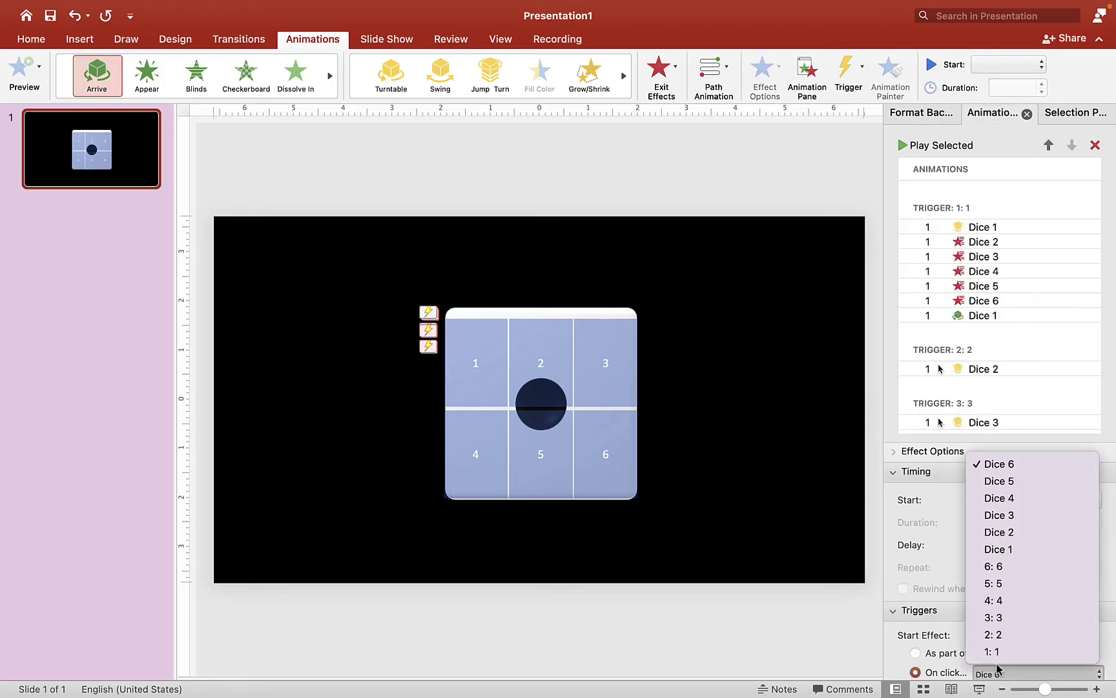
click(1004, 632)
shift+click(998, 370)
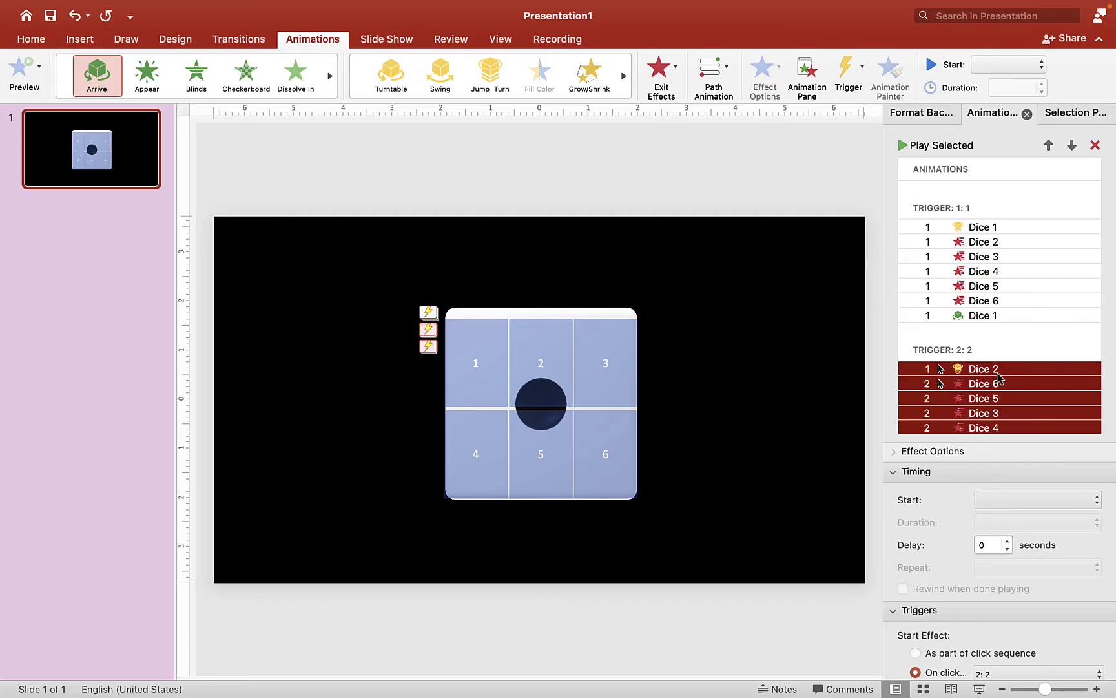
click(1020, 501)
click(1018, 518)
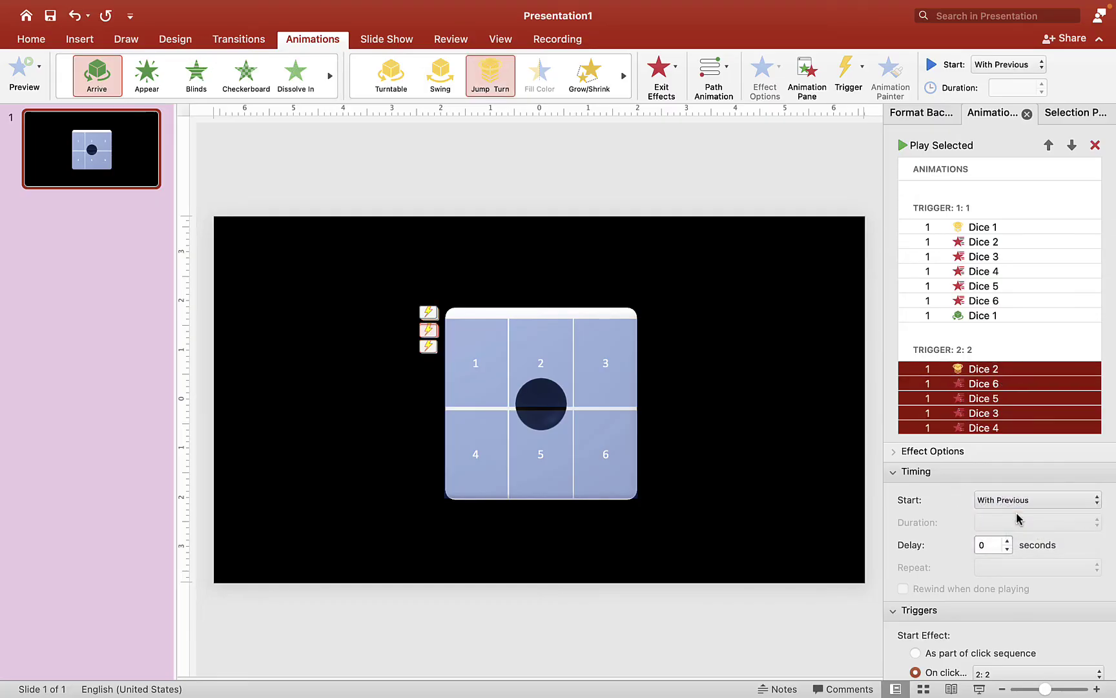
scroll(989, 365, down, 5)
scroll(989, 365, up, 3)
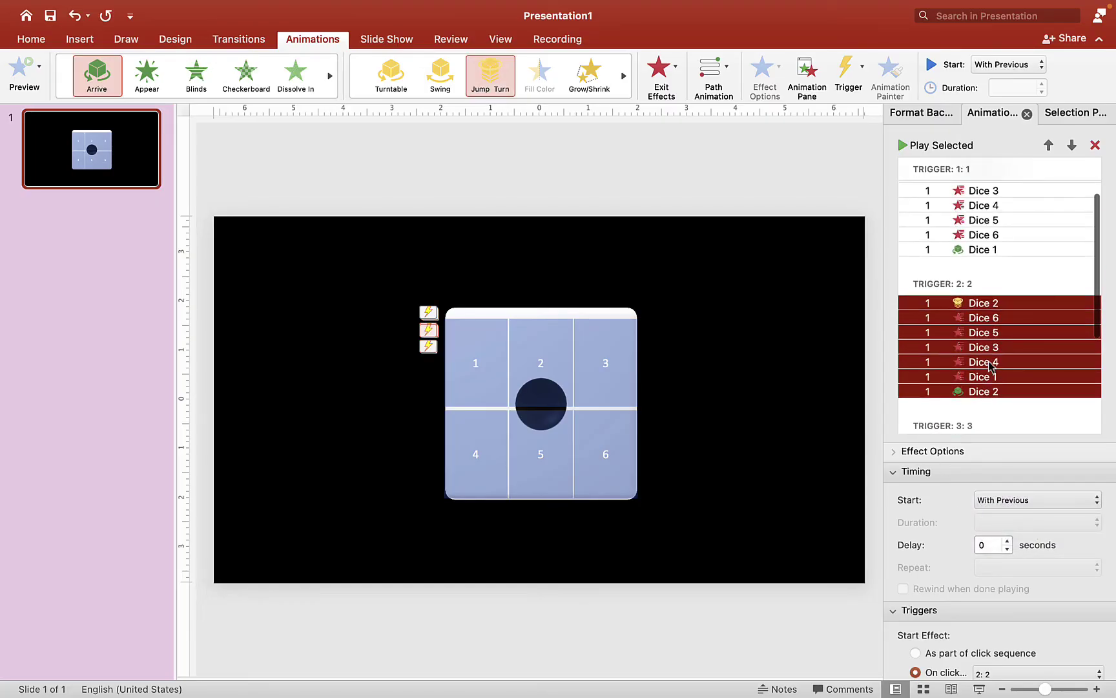
click(764, 172)
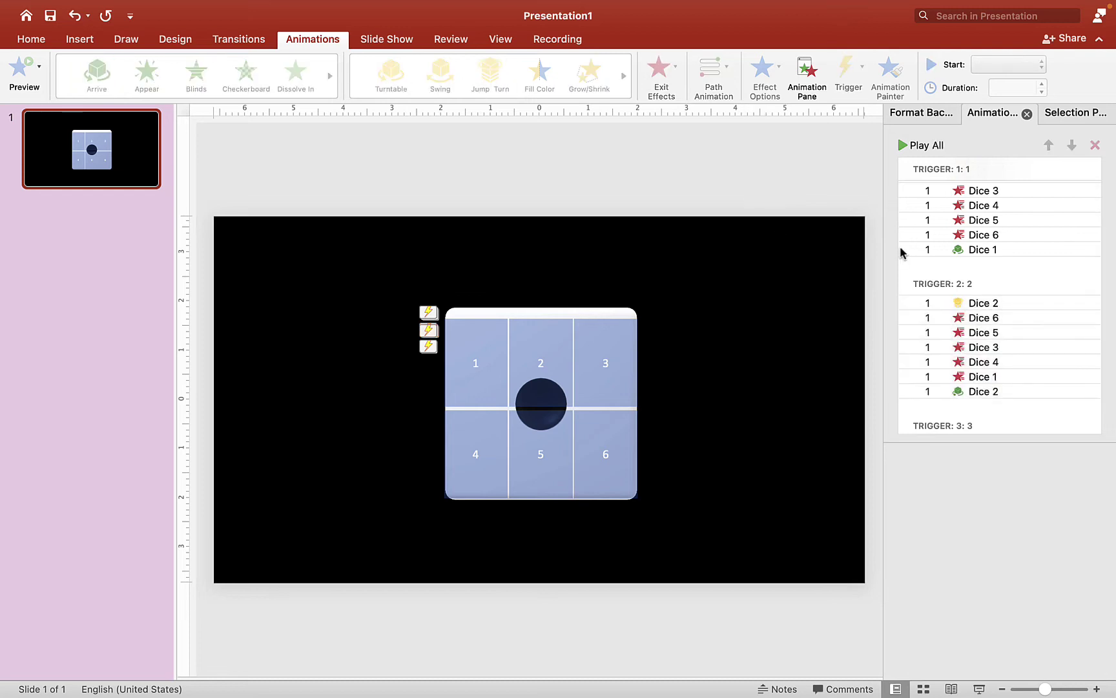
Give every die except Dice 3 an exit effect, and Dice 3 the Arrive entrance
click(1060, 117)
click(936, 315)
click(935, 296)
super+click(937, 278)
super+click(937, 333)
super+click(936, 352)
super+click(938, 368)
click(665, 71)
click(748, 363)
click(937, 315)
click(97, 76)
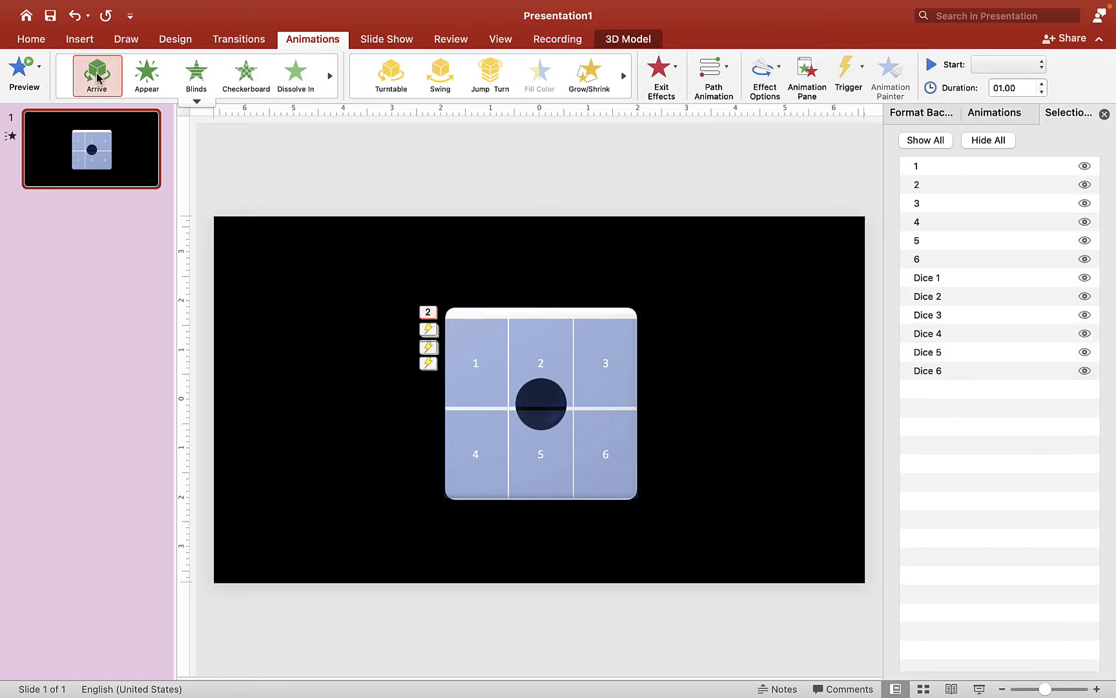
Trigger the new animations on click of 3: 3, With Previous, with a 0.5-second Dice 3 Arrive
click(992, 114)
shift+click(972, 187)
click(916, 671)
click(1009, 674)
click(1006, 617)
click(1004, 500)
click(1008, 517)
scroll(992, 384, down, 5)
click(959, 264)
click(1037, 522)
click(1021, 541)
Give every die except Dice 4 an exit effect, and Dice 4 the Arrive entrance
click(1069, 112)
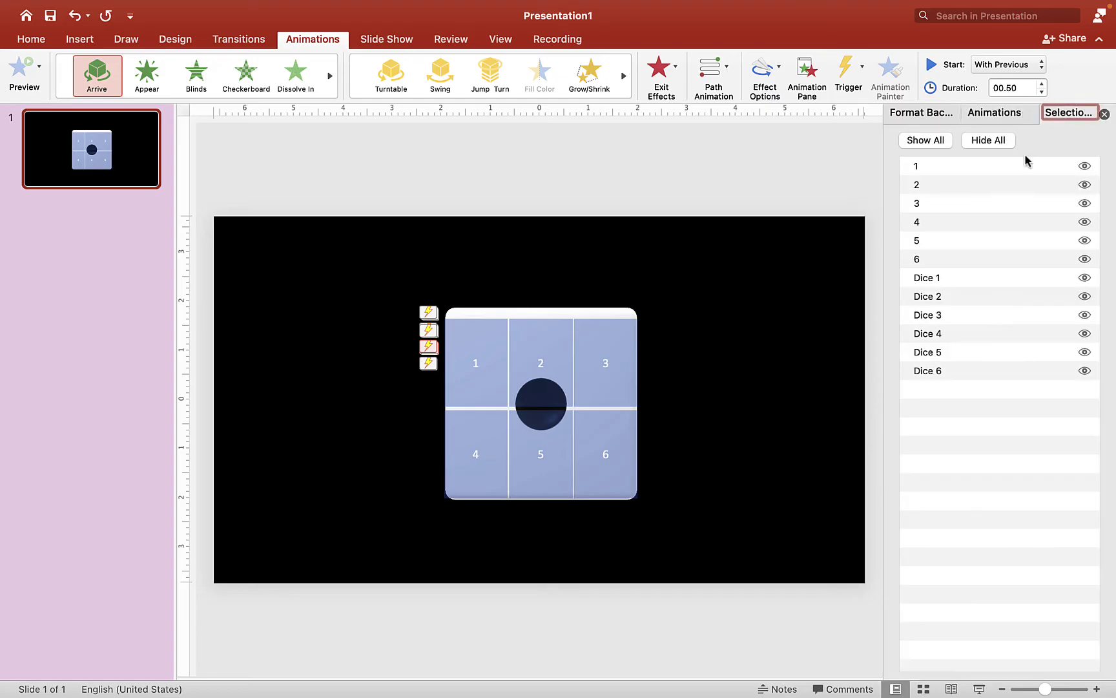
click(927, 352)
super+click(937, 370)
super+click(930, 315)
super+click(930, 296)
super+click(937, 277)
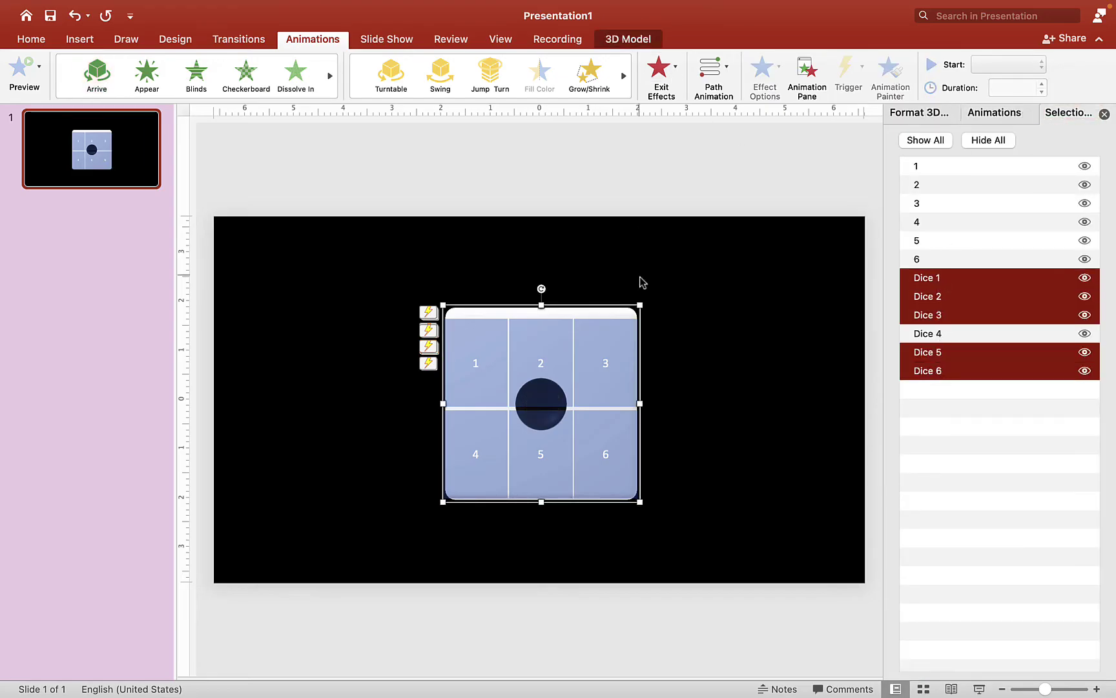
click(676, 80)
click(692, 306)
click(623, 304)
click(526, 244)
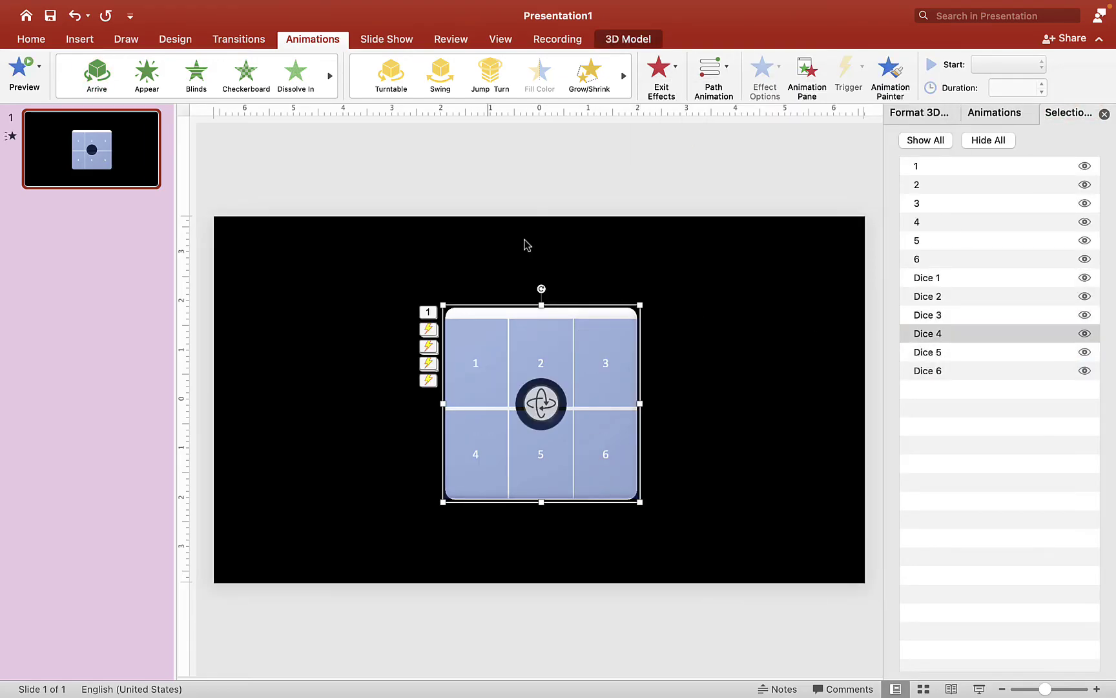
Trigger the six new animations on click of 4: 4, With Previous, with a 0.5-second Dice 4 Arrive
click(979, 112)
click(939, 187)
shift+click(940, 261)
click(916, 671)
click(1034, 673)
click(1027, 599)
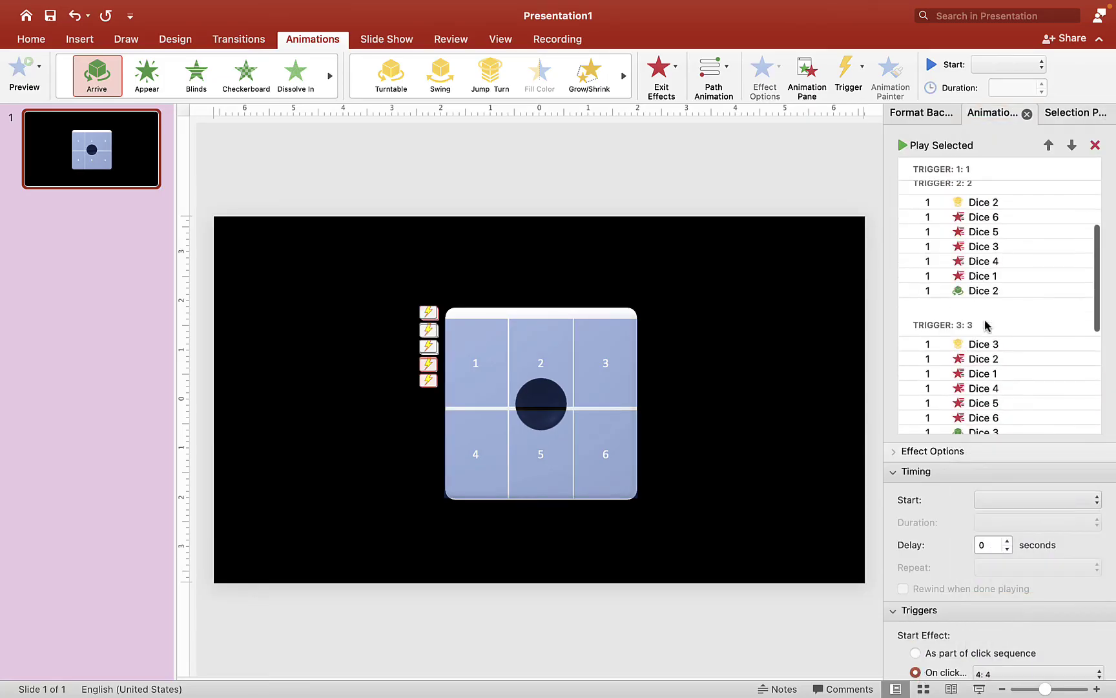
click(1034, 500)
click(1019, 518)
click(1007, 522)
click(1015, 541)
click(1075, 113)
click(938, 352)
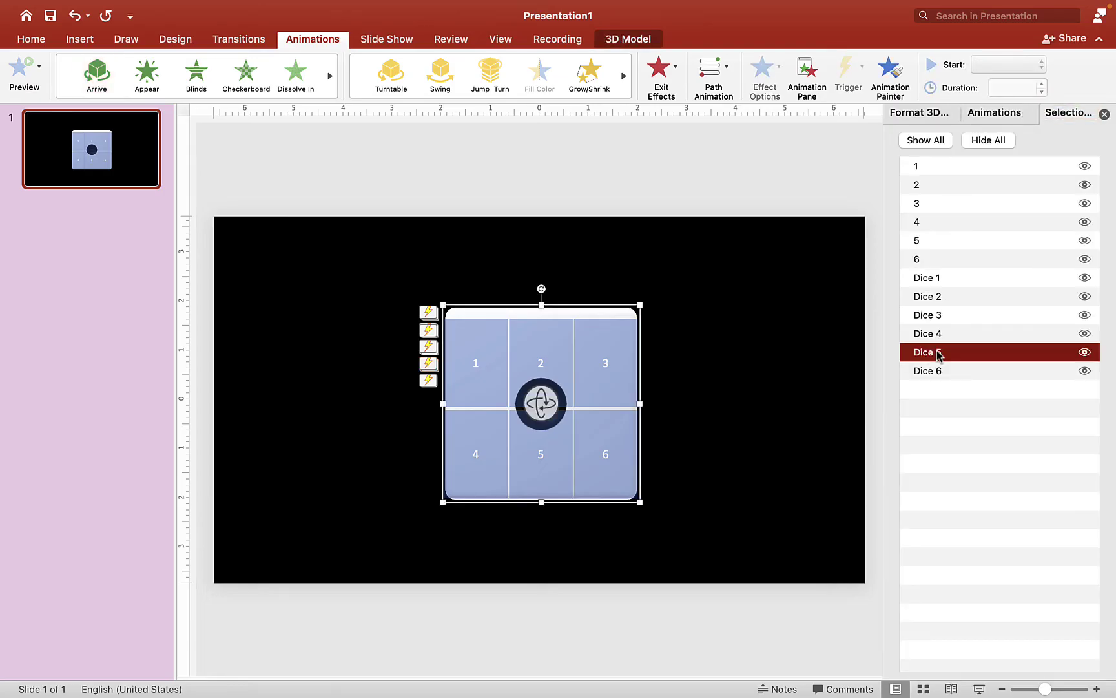
Give every die except Dice 5 the Disappear exit effect
click(942, 334)
super+click(928, 370)
super+click(933, 315)
super+click(937, 296)
super+click(933, 277)
click(660, 69)
click(778, 234)
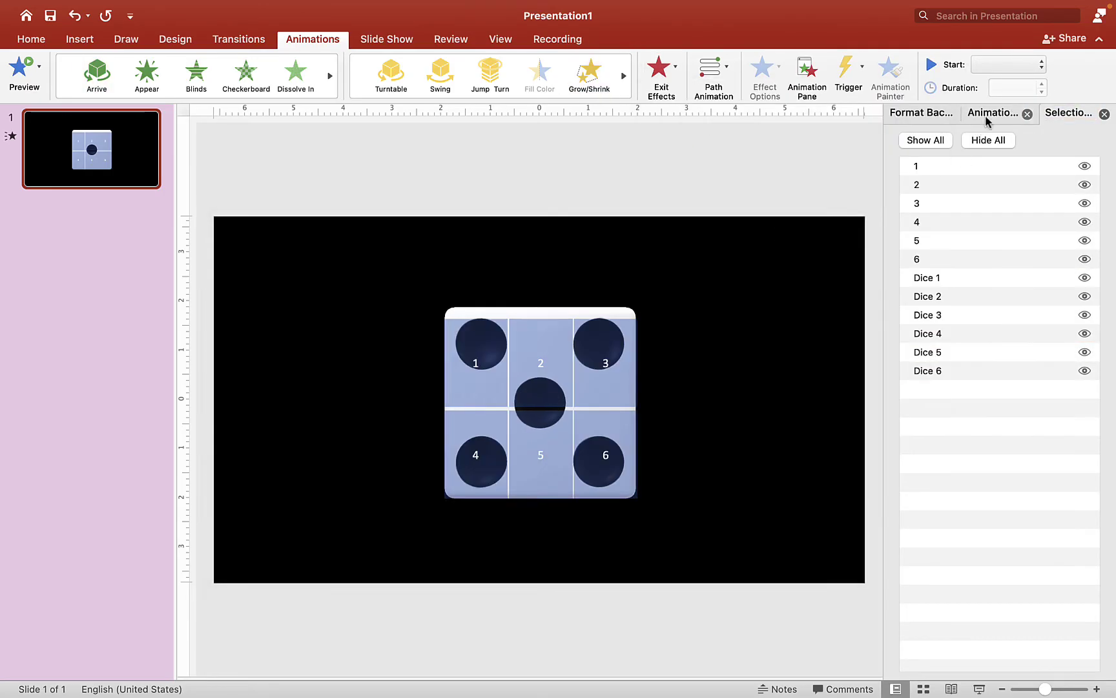
Give Dice 5 the Arrive entrance effect
click(947, 352)
click(97, 74)
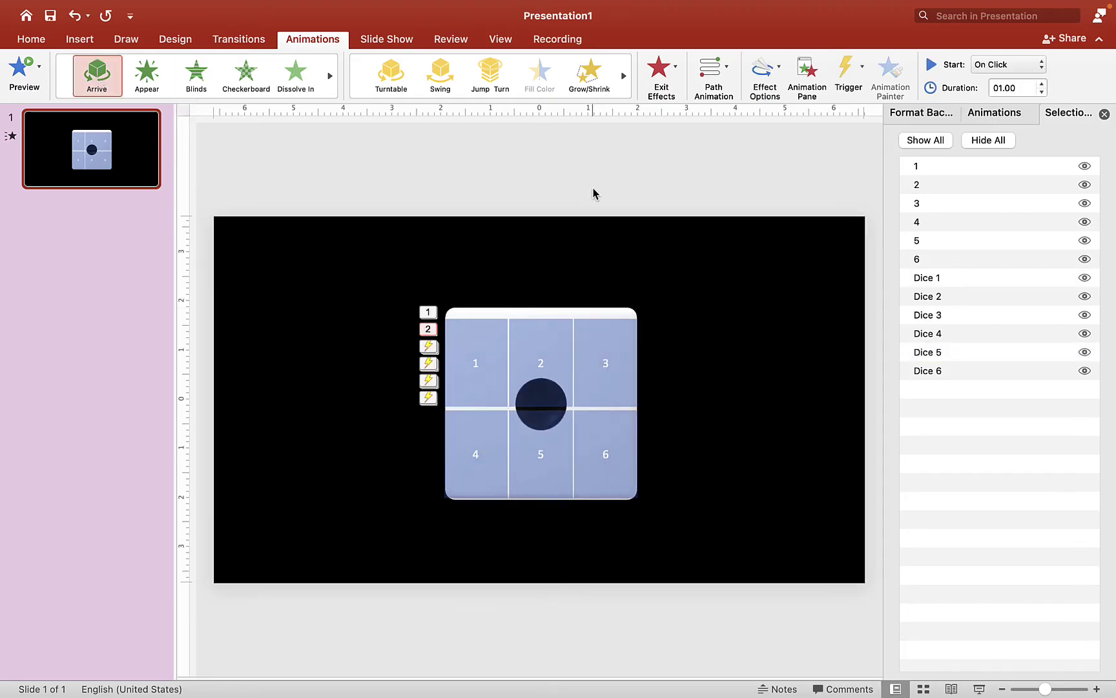
click(74, 15)
click(928, 352)
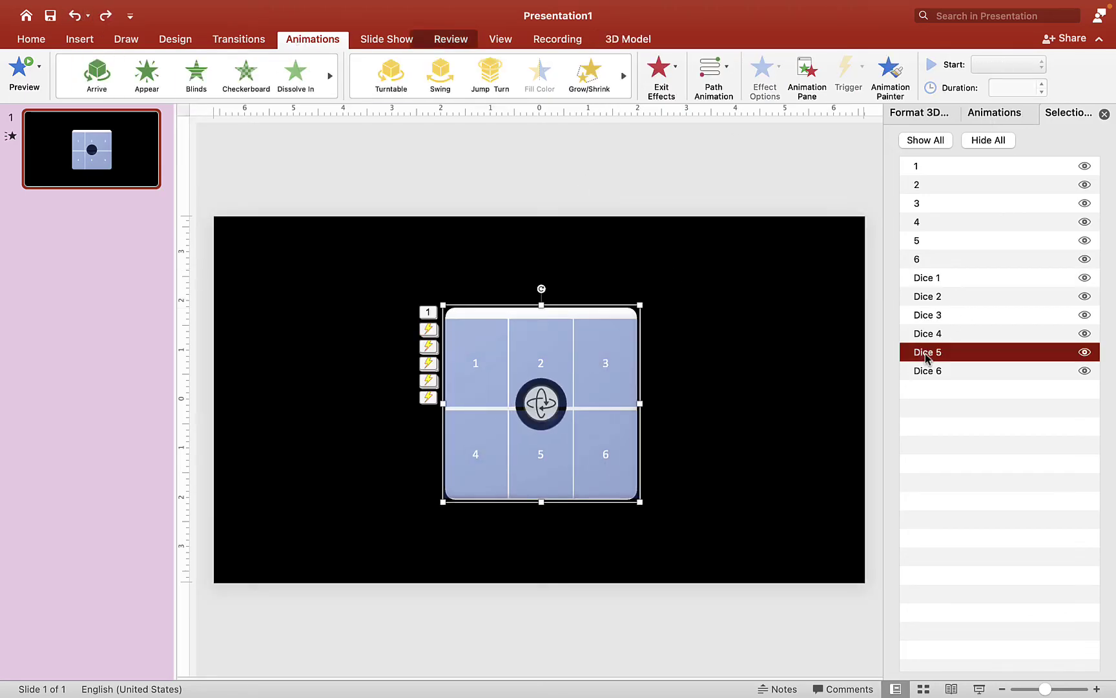
click(604, 306)
click(97, 75)
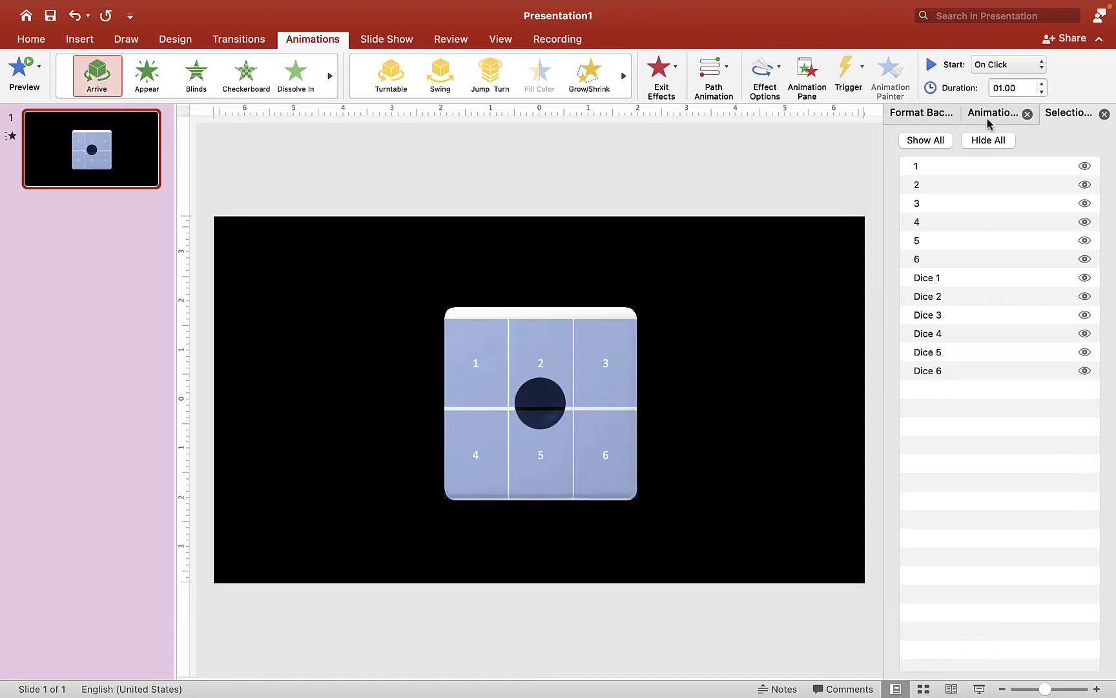
Trigger the six new animations on click of 5: 5, all starting With Previous
click(987, 115)
shift+click(987, 262)
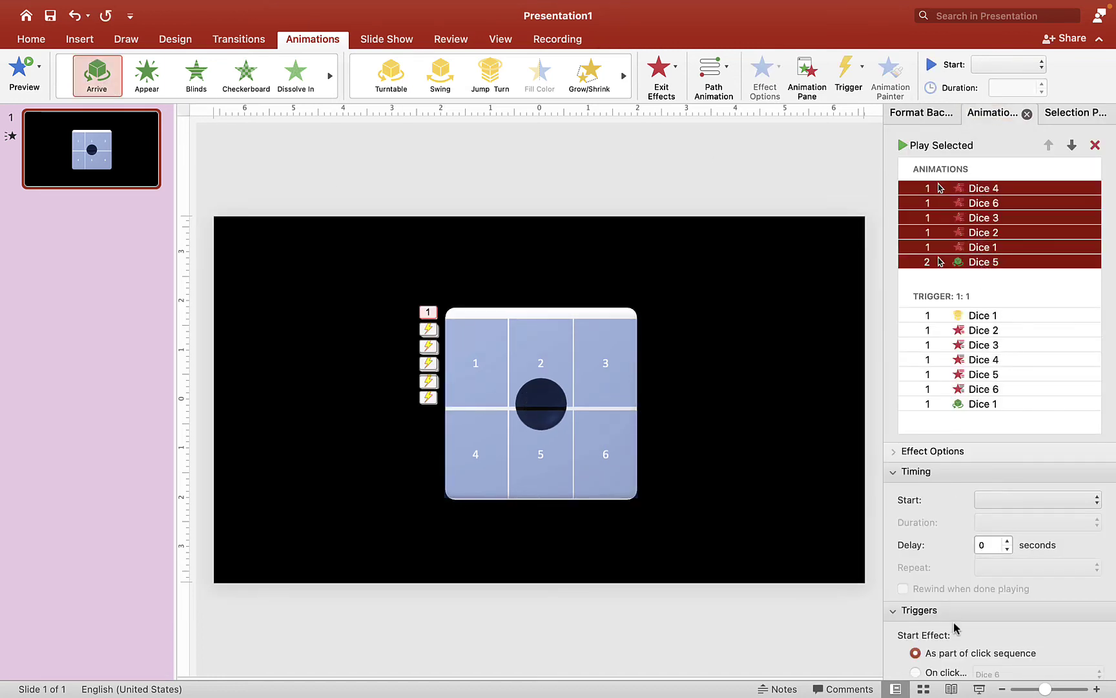
click(915, 672)
click(1008, 673)
click(1011, 583)
click(1036, 499)
click(1011, 516)
Make the Dice 5 arrival last 0.5 seconds, then select Dice 1 through Dice 5
click(982, 369)
click(1037, 522)
click(1024, 546)
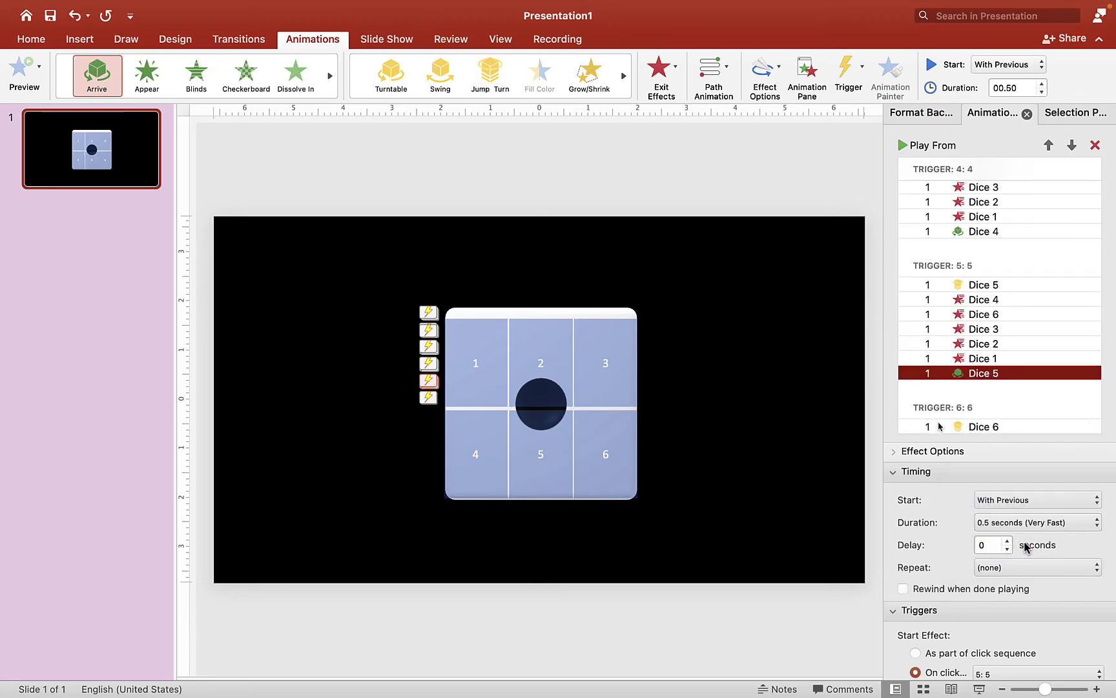
scroll(912, 170, up, 5)
click(1069, 113)
click(943, 355)
shift+click(928, 278)
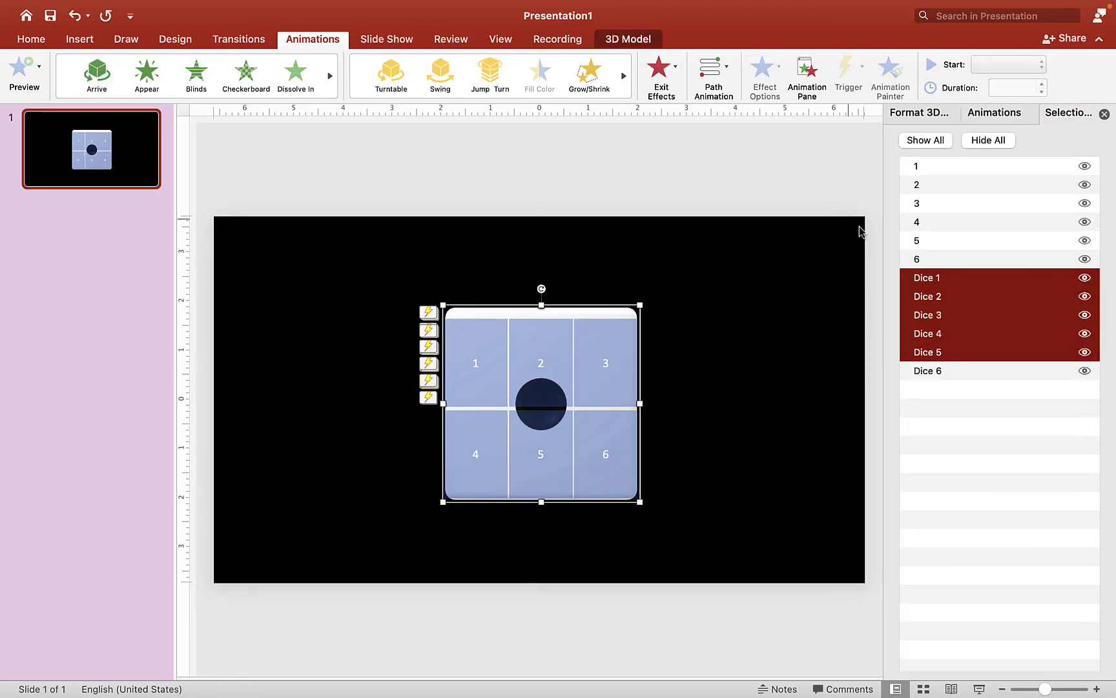
Give Dice 1–5 the Disappear exit effect and Dice 6 the Arrive entrance
click(659, 71)
click(787, 223)
click(930, 370)
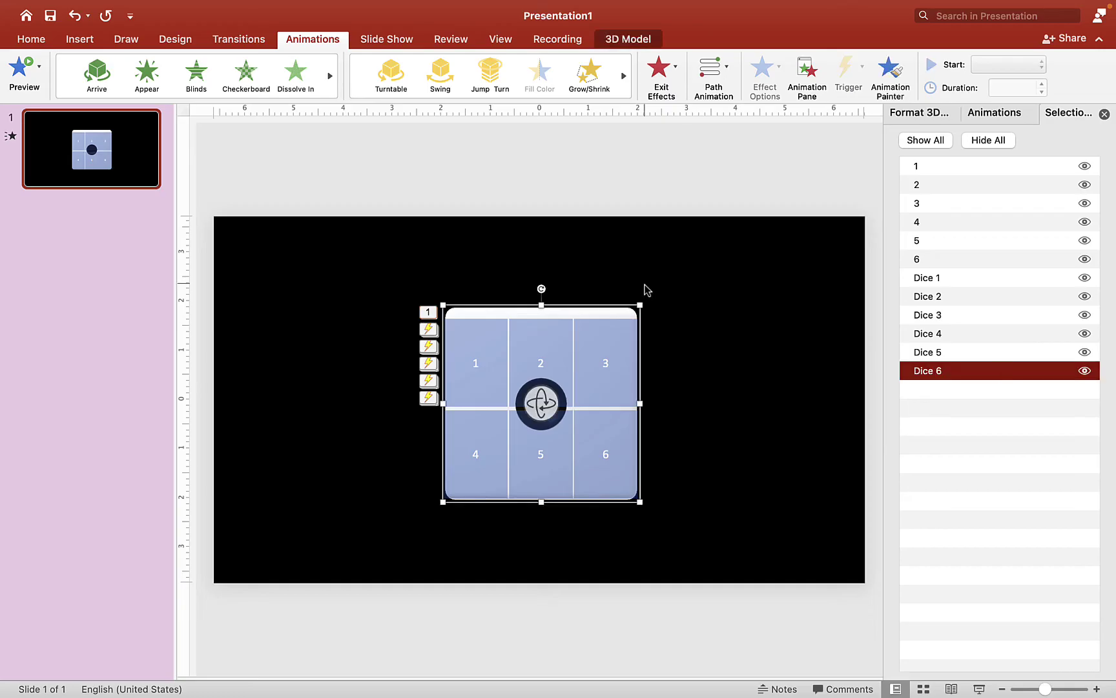
click(99, 74)
Trigger the new animations on click of 6: 6, starting With Previous
click(992, 114)
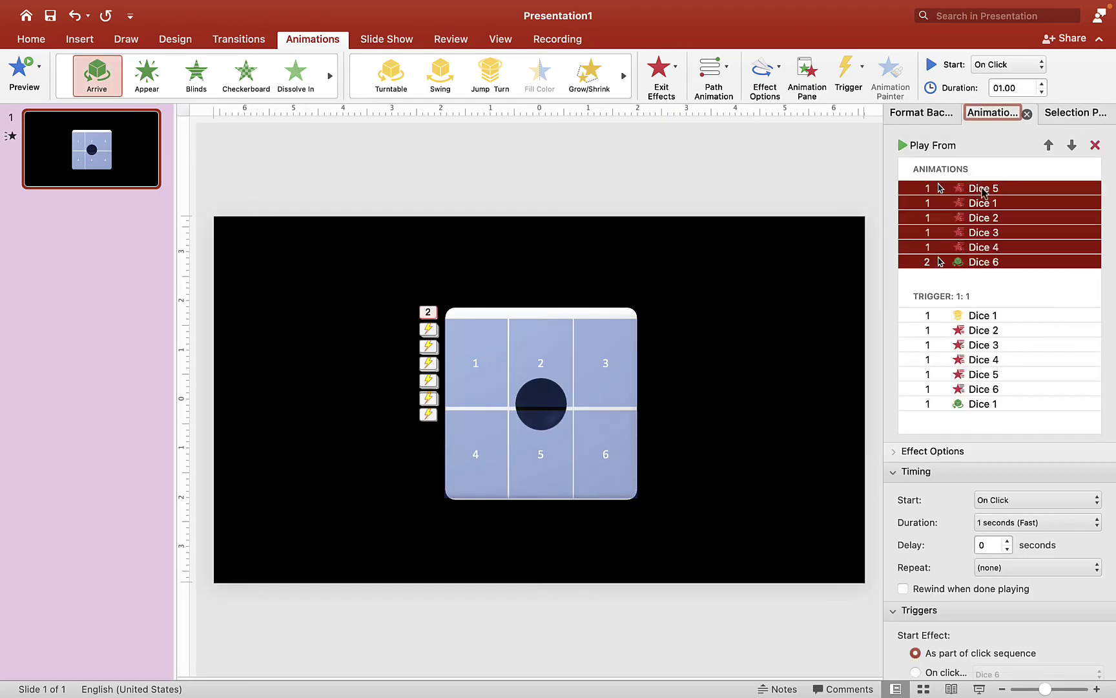
click(916, 672)
click(1008, 674)
click(995, 566)
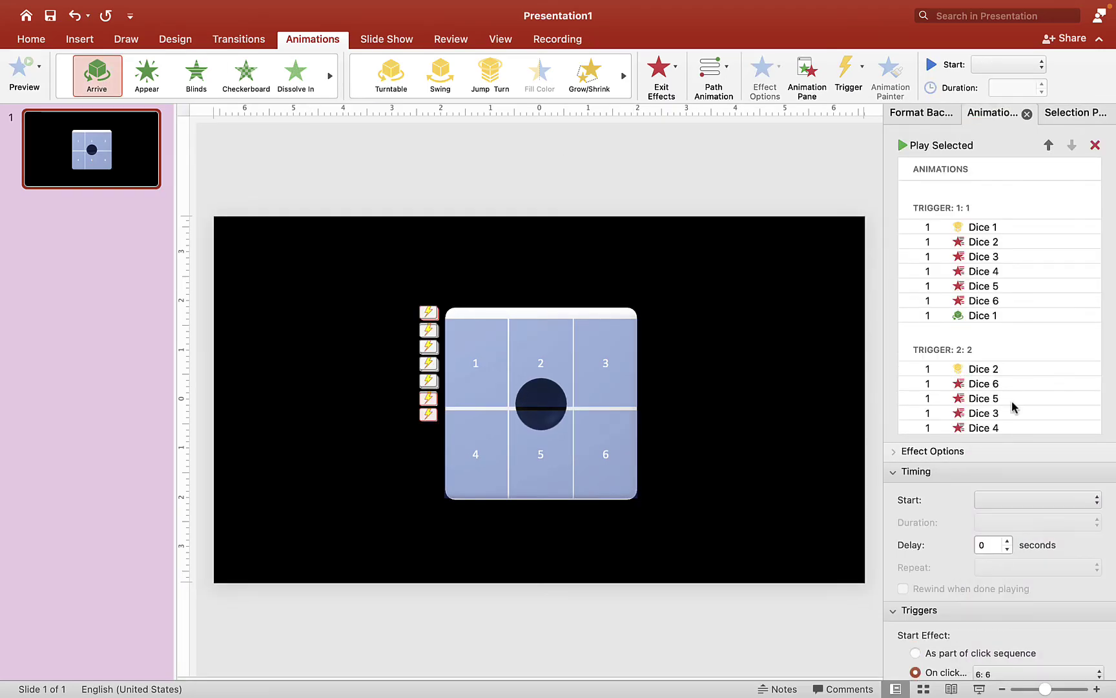
click(1012, 502)
click(1018, 521)
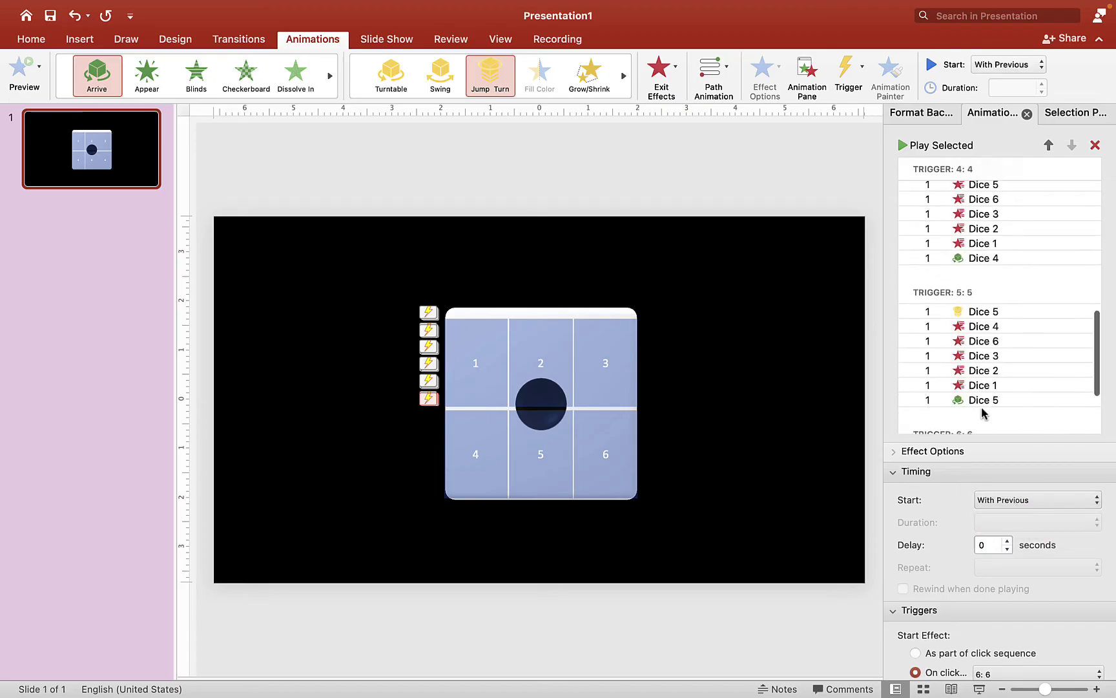
Set the final Dice 6 entrance to 0.5 seconds and start the slide show
click(991, 397)
scroll(997, 430, down, 3)
click(996, 428)
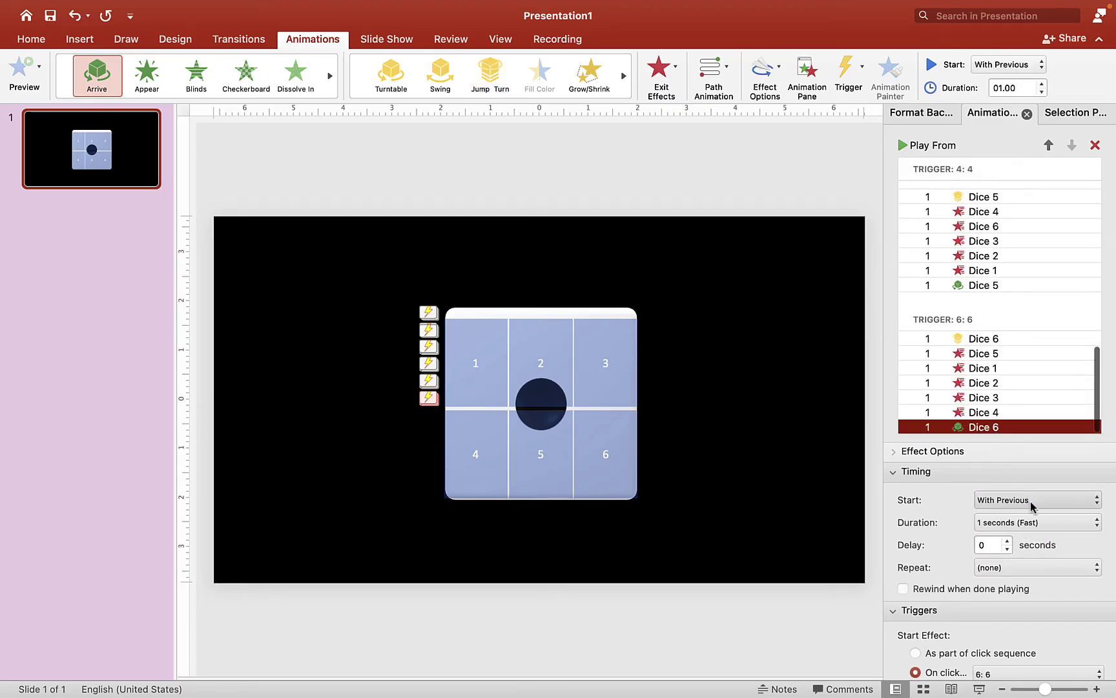
click(1030, 522)
click(1011, 548)
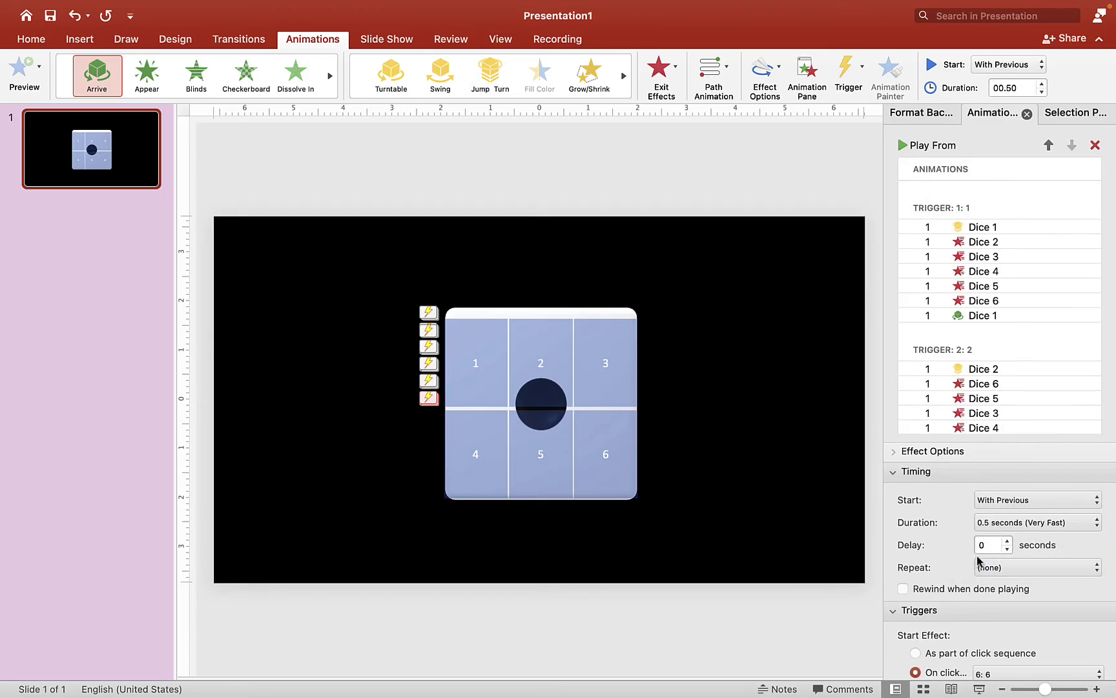
click(977, 689)
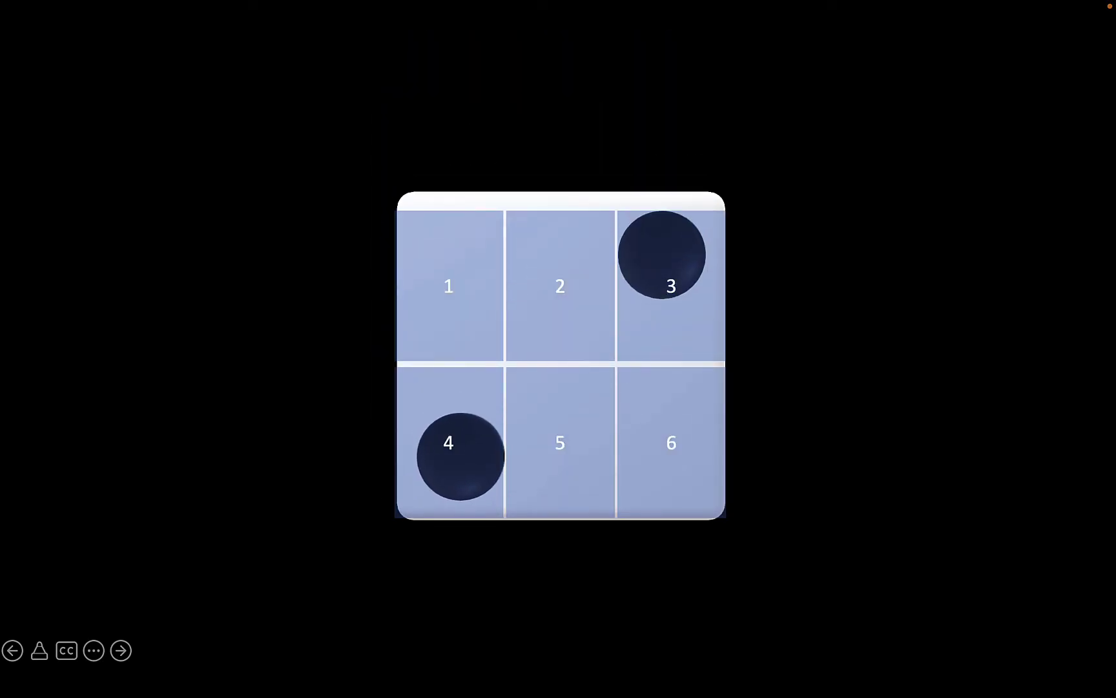
Exit the slide show and select the first Dice 1 animation under Trigger 1
key(Escape)
click(973, 234)
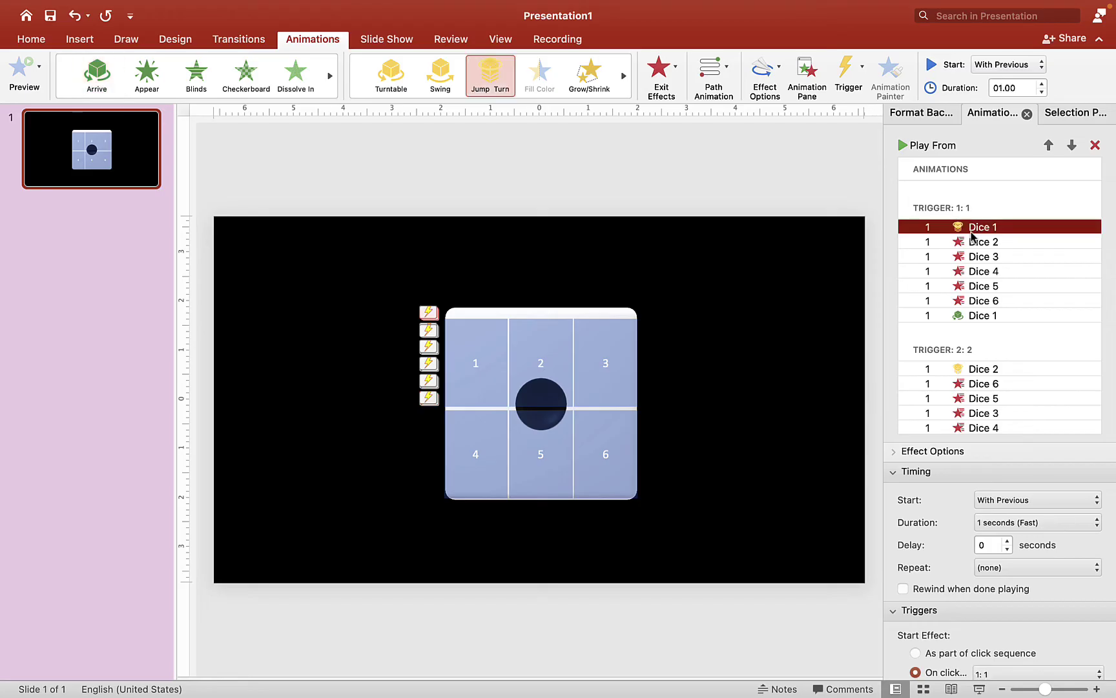
Set the Dice 1 Jump Turn to Up and the Dice 2 Jump Turn to Clockwise
click(779, 80)
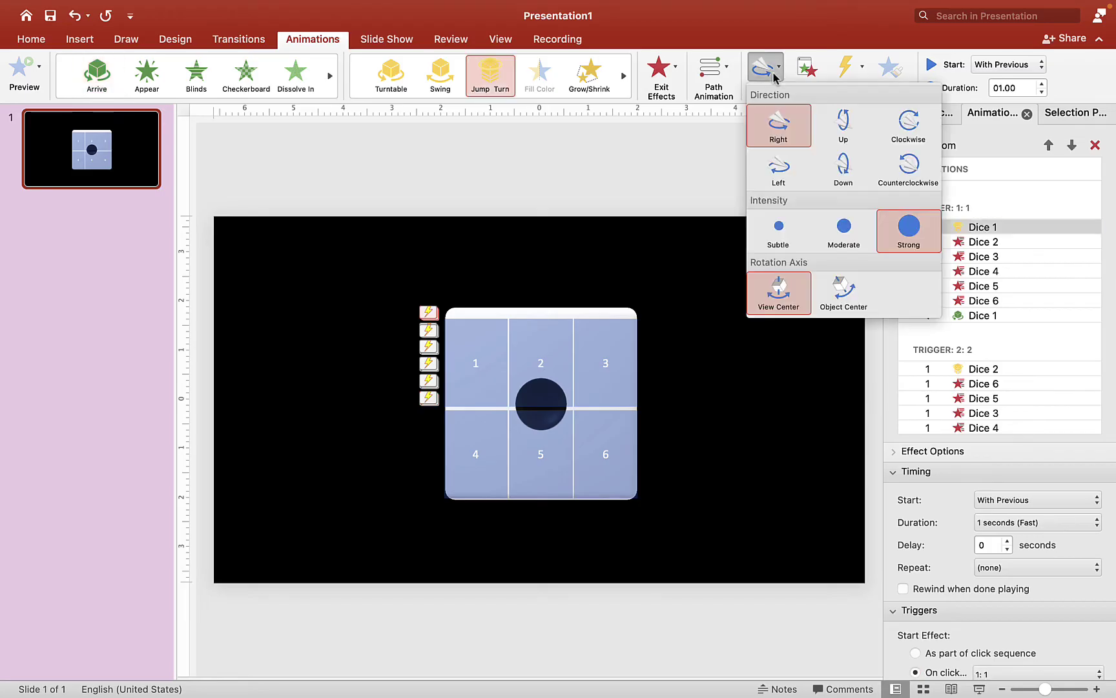
click(839, 125)
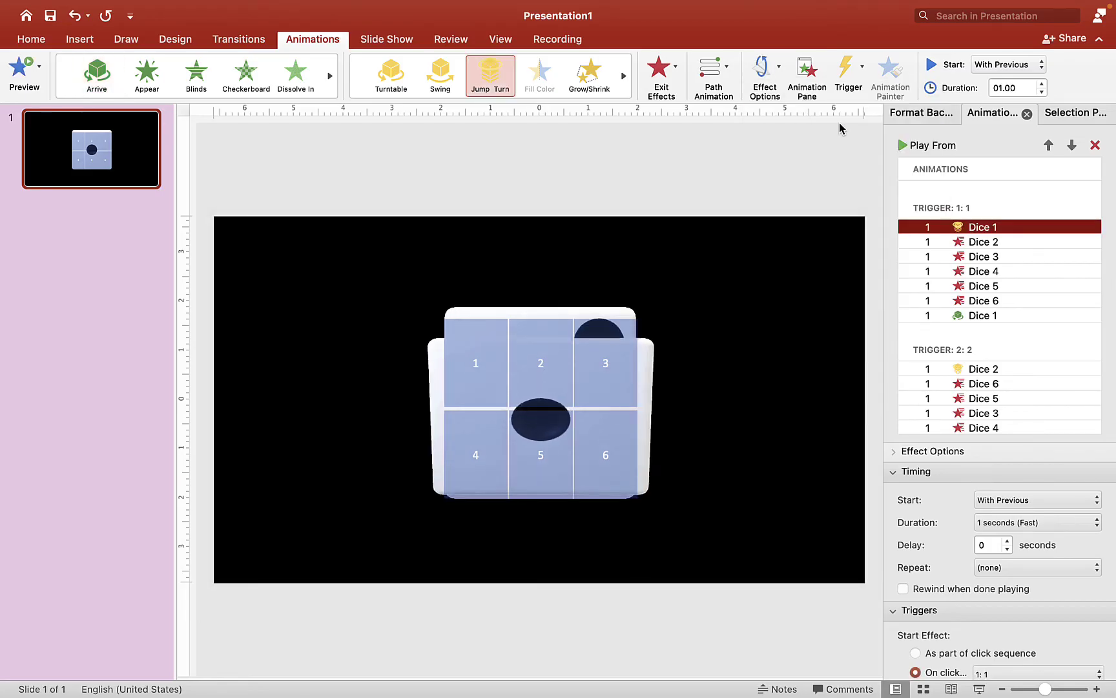
click(979, 369)
click(784, 68)
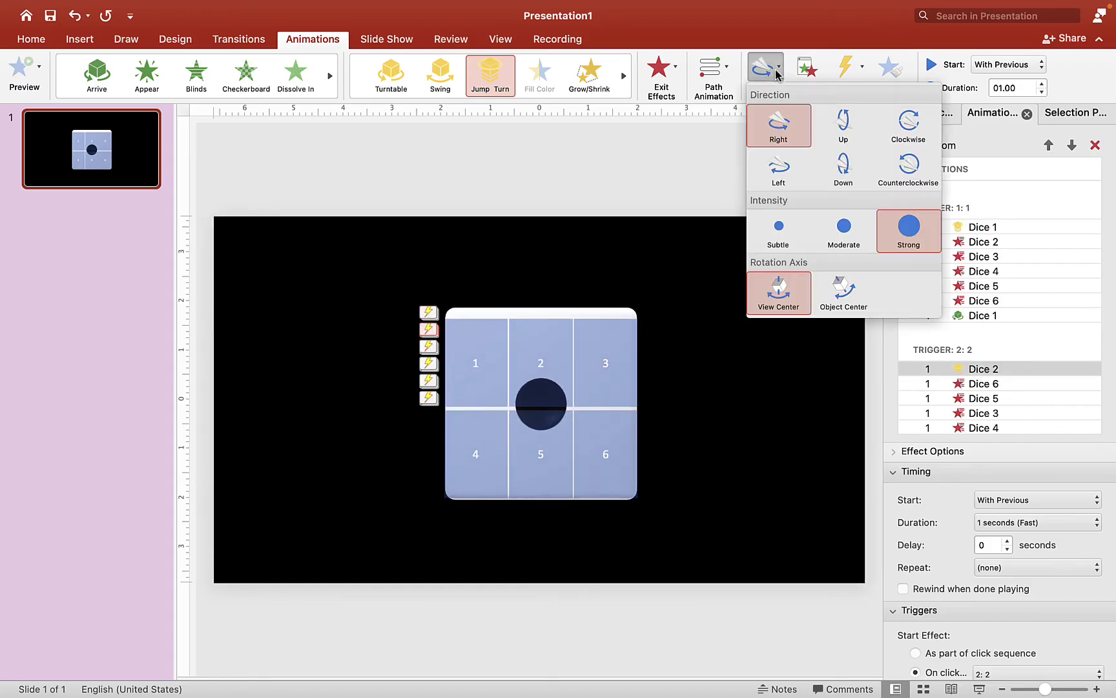
click(896, 127)
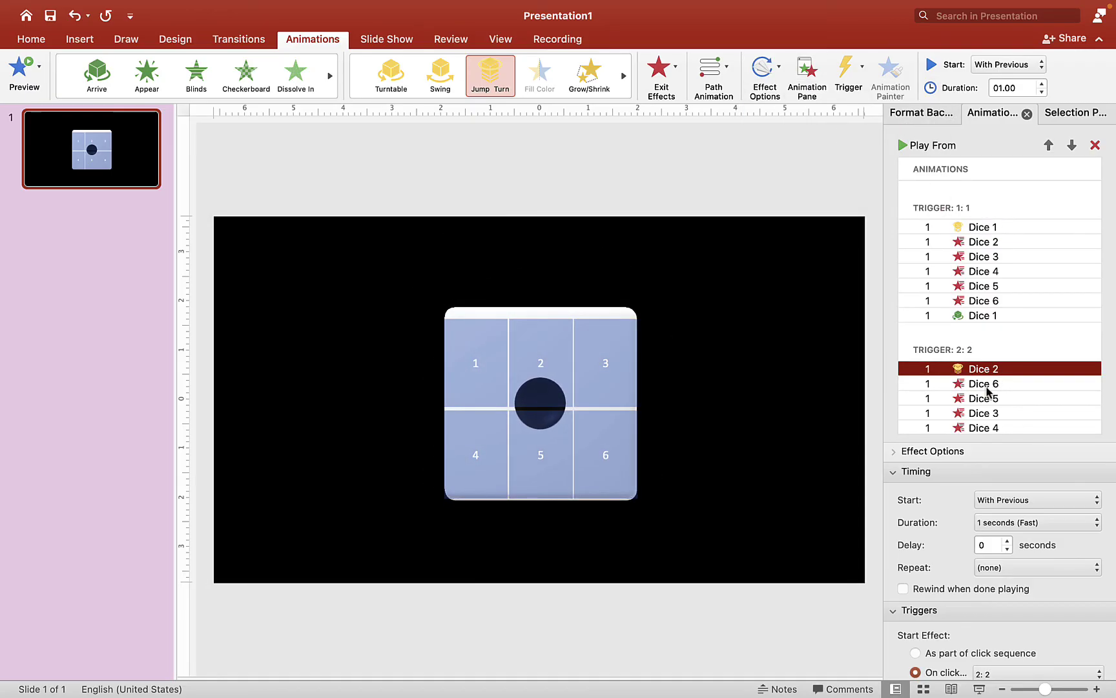
Set the Dice 3 Jump Turn to Left and the Dice 4 Jump Turn to Counterclockwise
scroll(987, 390, down, 5)
click(980, 317)
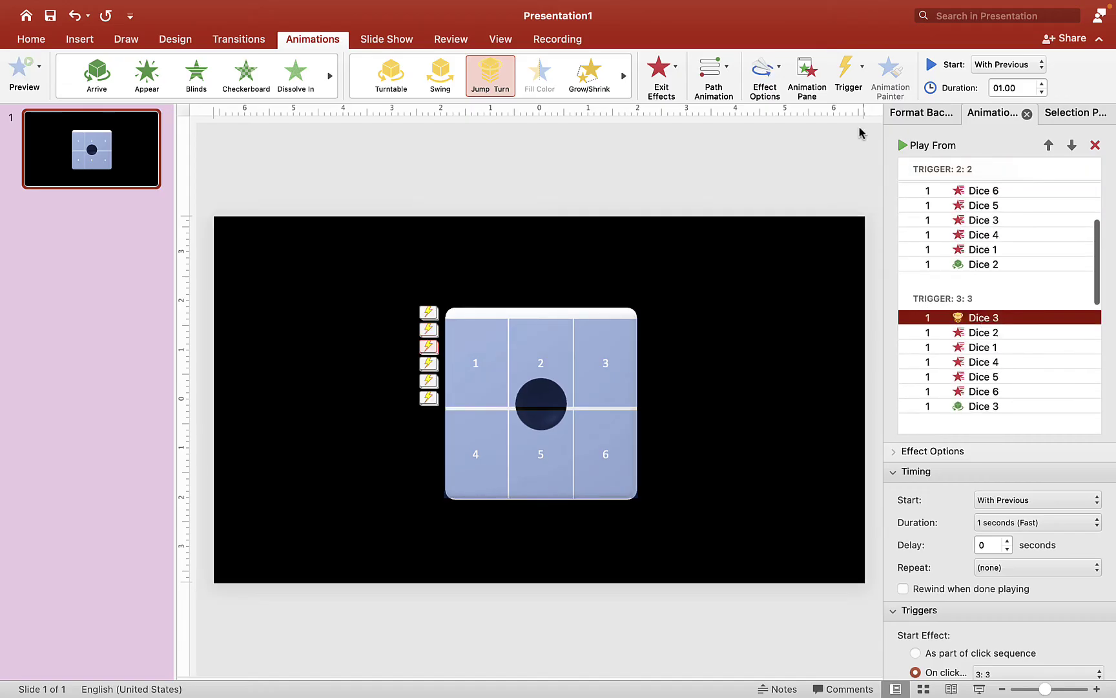
click(775, 77)
click(782, 177)
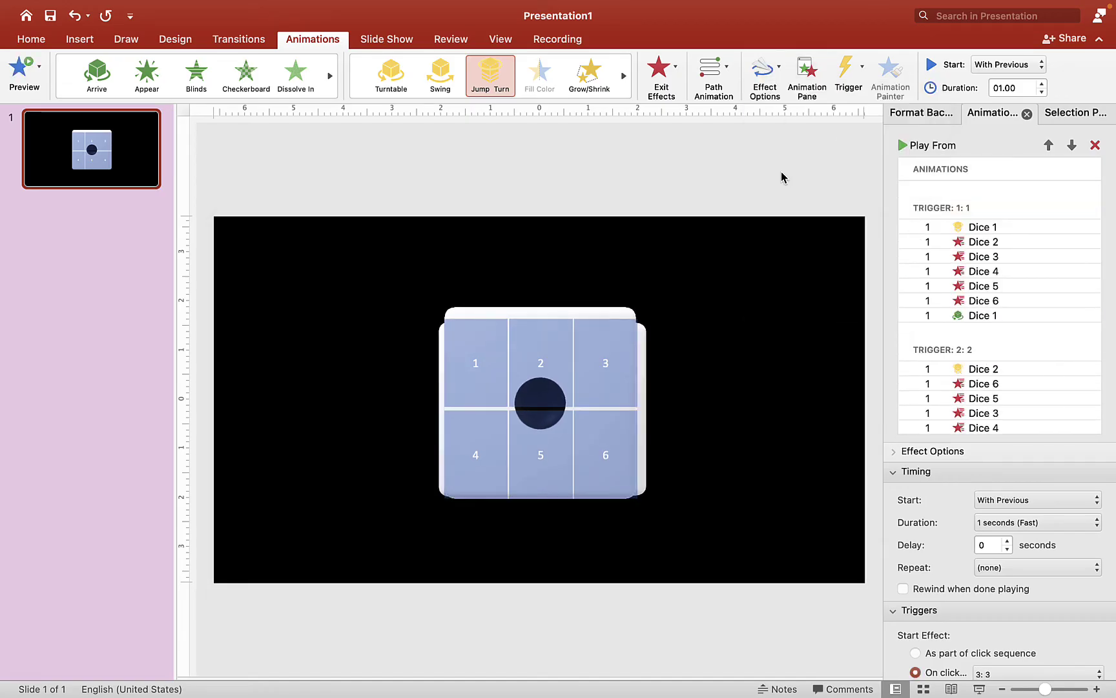
scroll(1003, 361, down, 5)
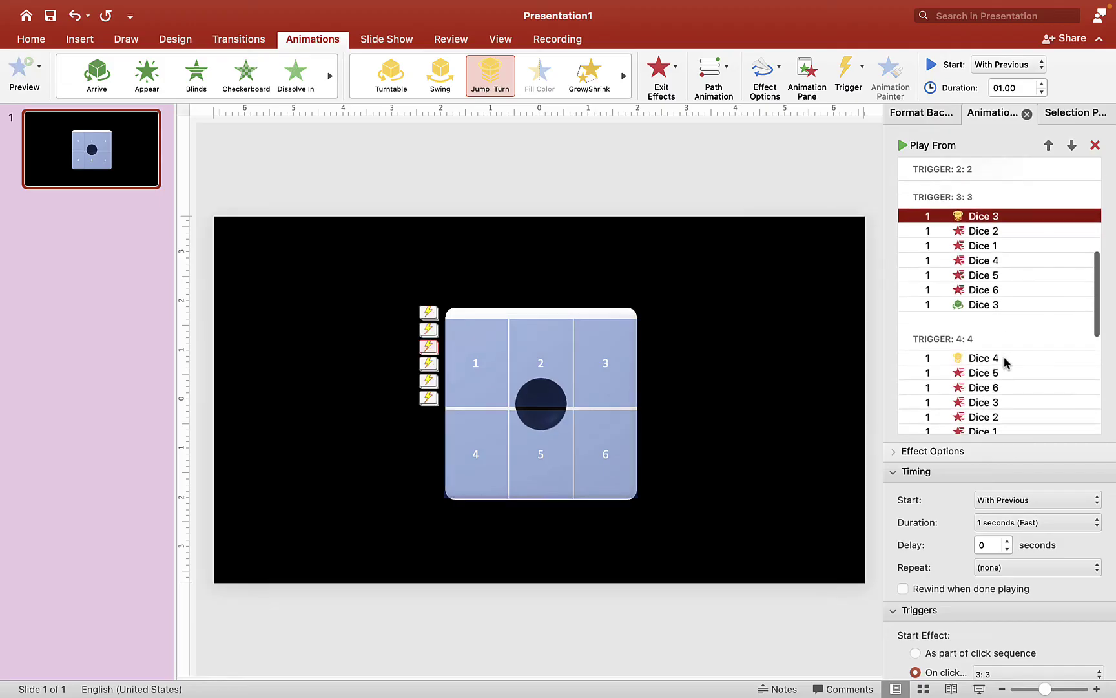
click(987, 361)
click(766, 71)
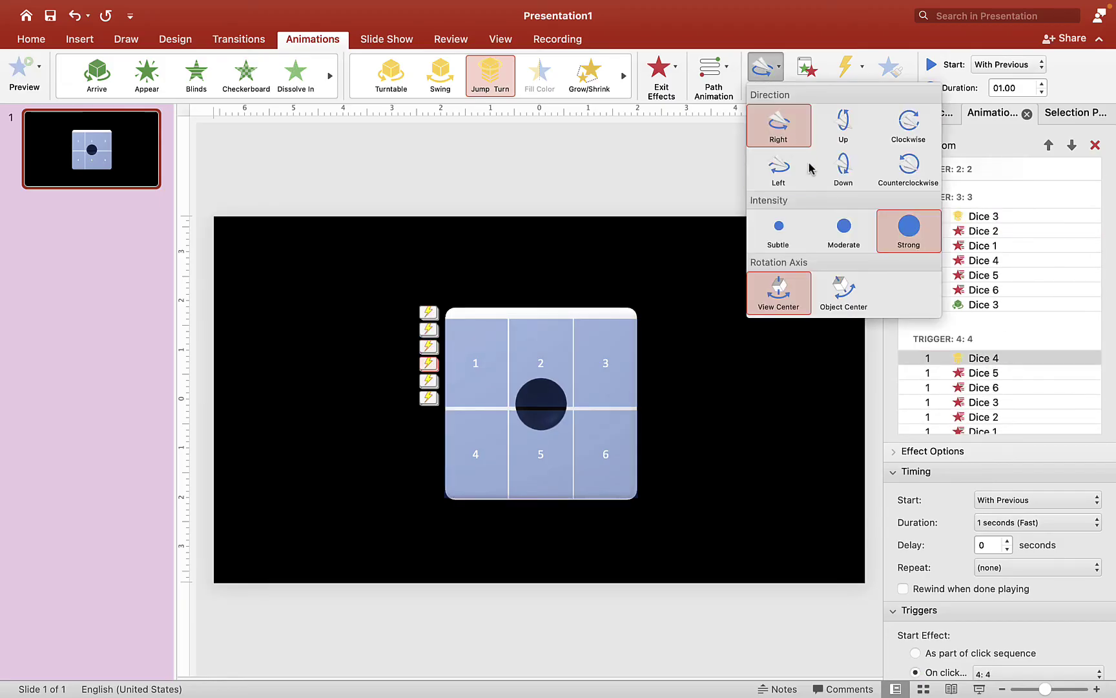
click(905, 170)
Choose a different turn direction for the first Dice 5 Jump Turn
scroll(994, 305, down, 3)
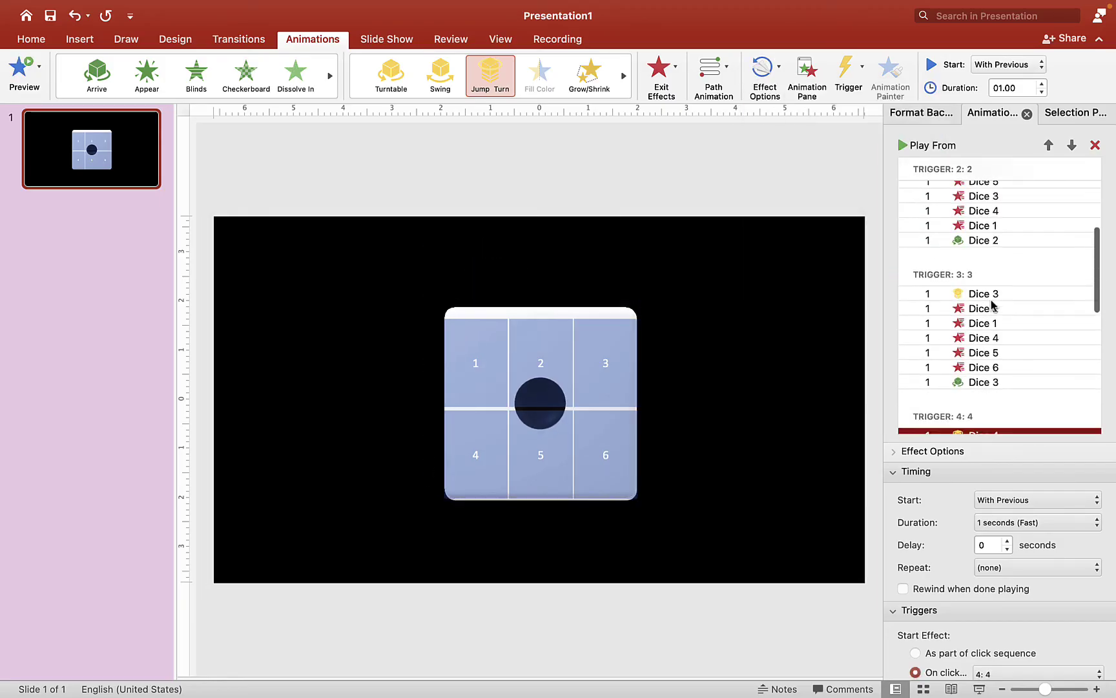
scroll(994, 305, down, 5)
click(986, 409)
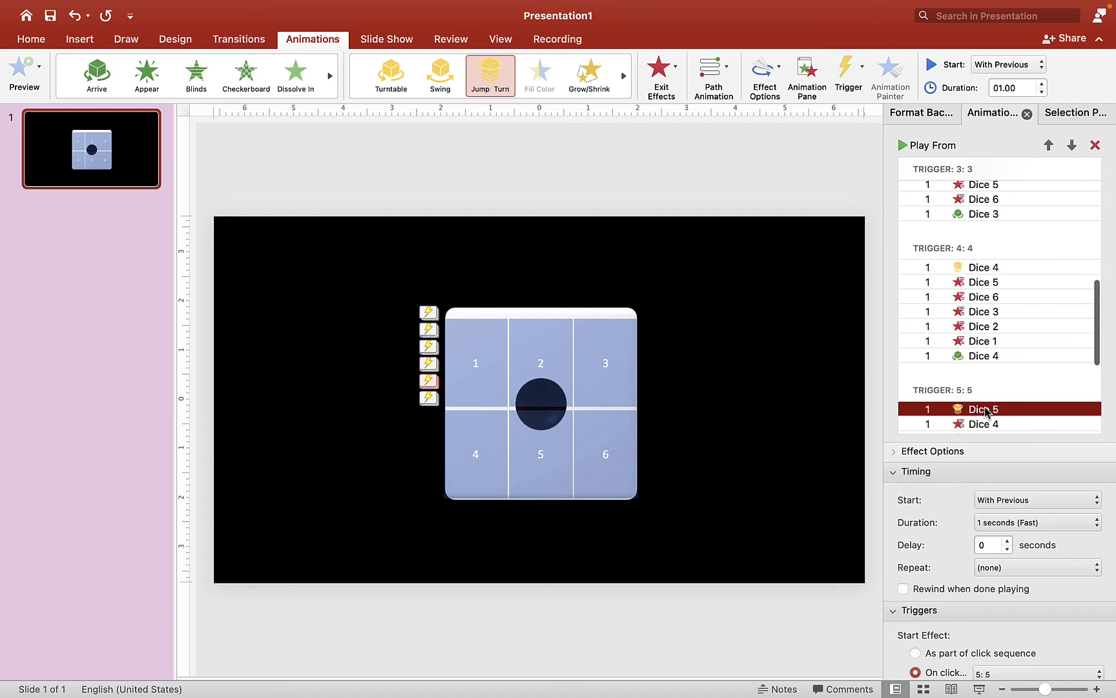
click(776, 88)
click(845, 170)
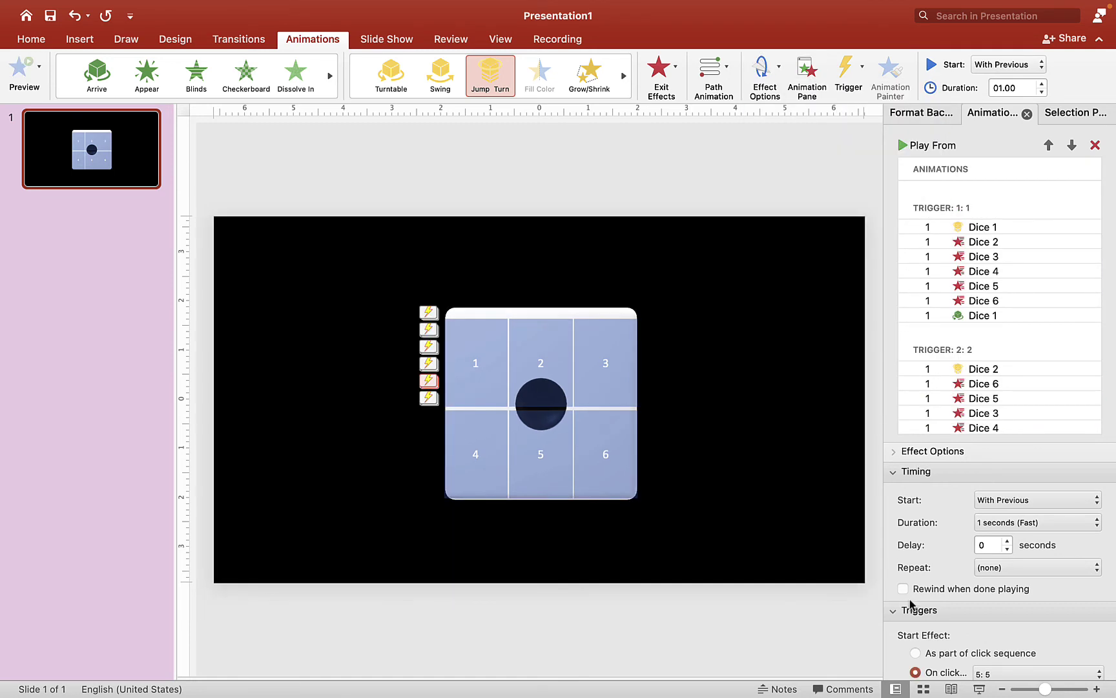
click(979, 689)
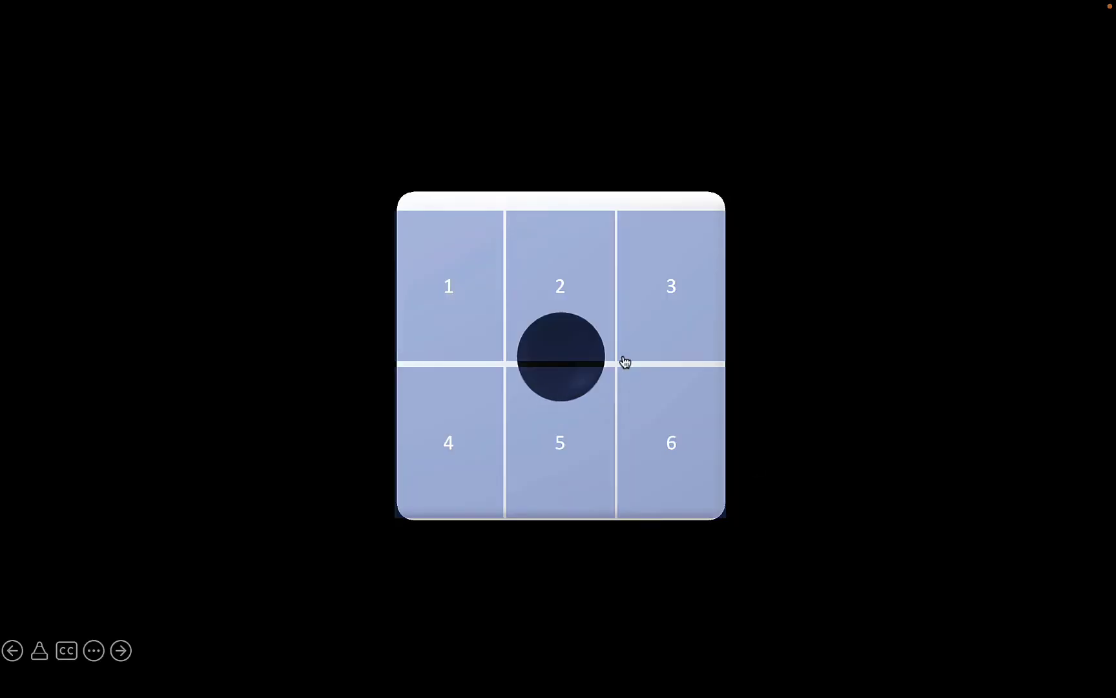
click(576, 331)
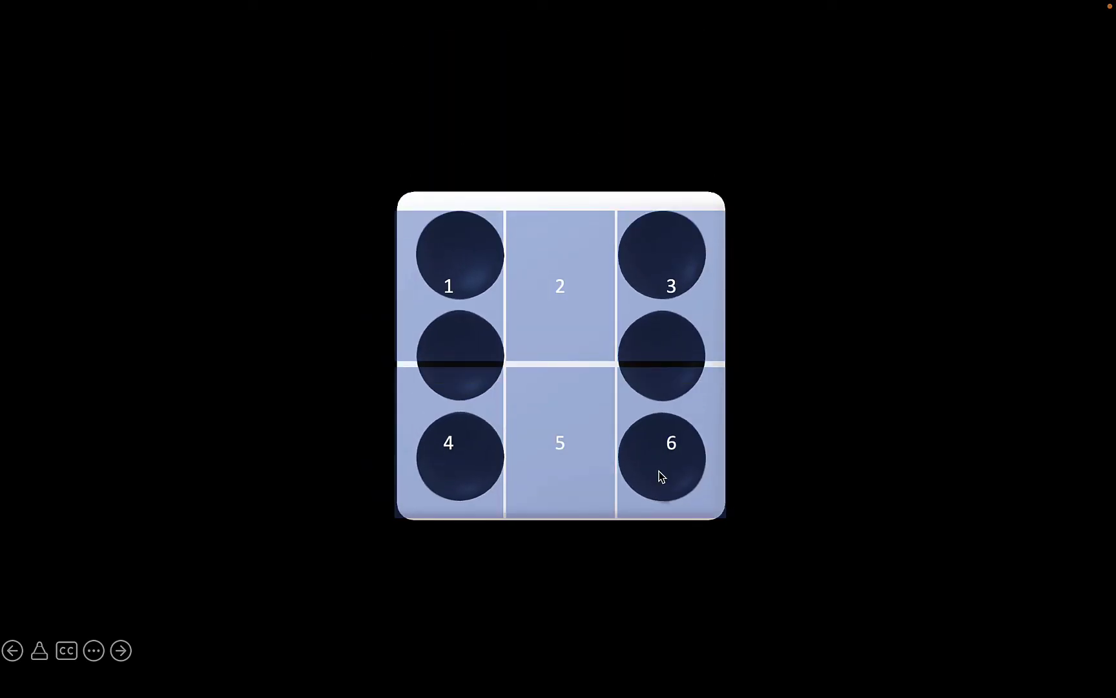
key(Escape)
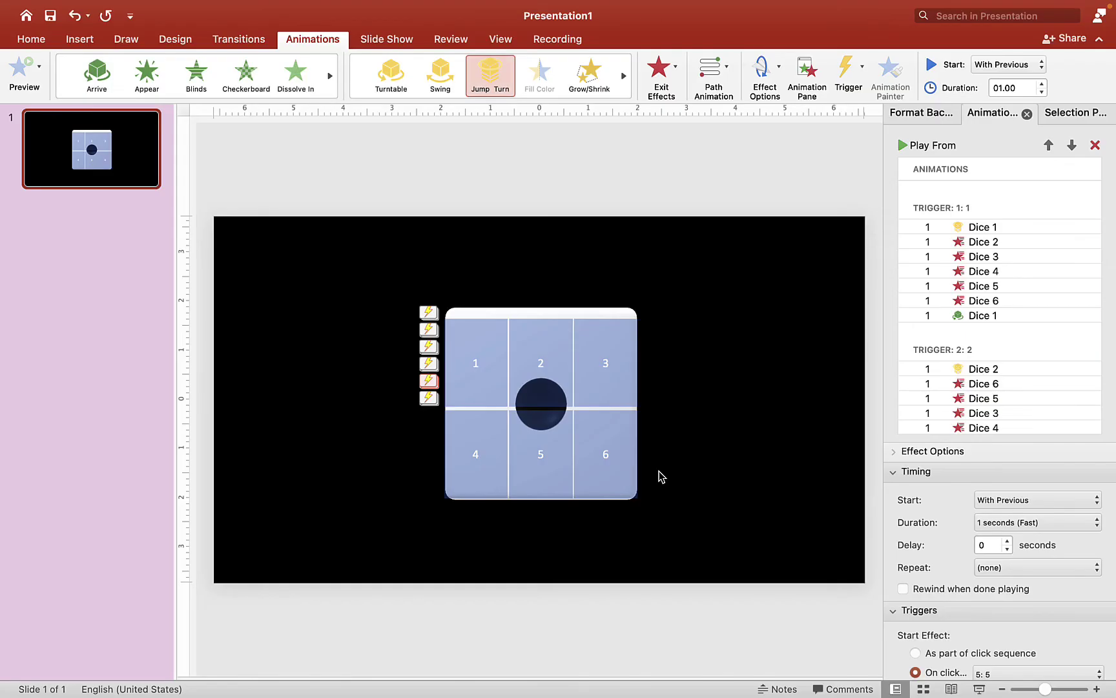
click(984, 230)
Add the first Jump Turn animation of Dice 2 through Dice 6 to the selection
scroll(976, 323, down, 2)
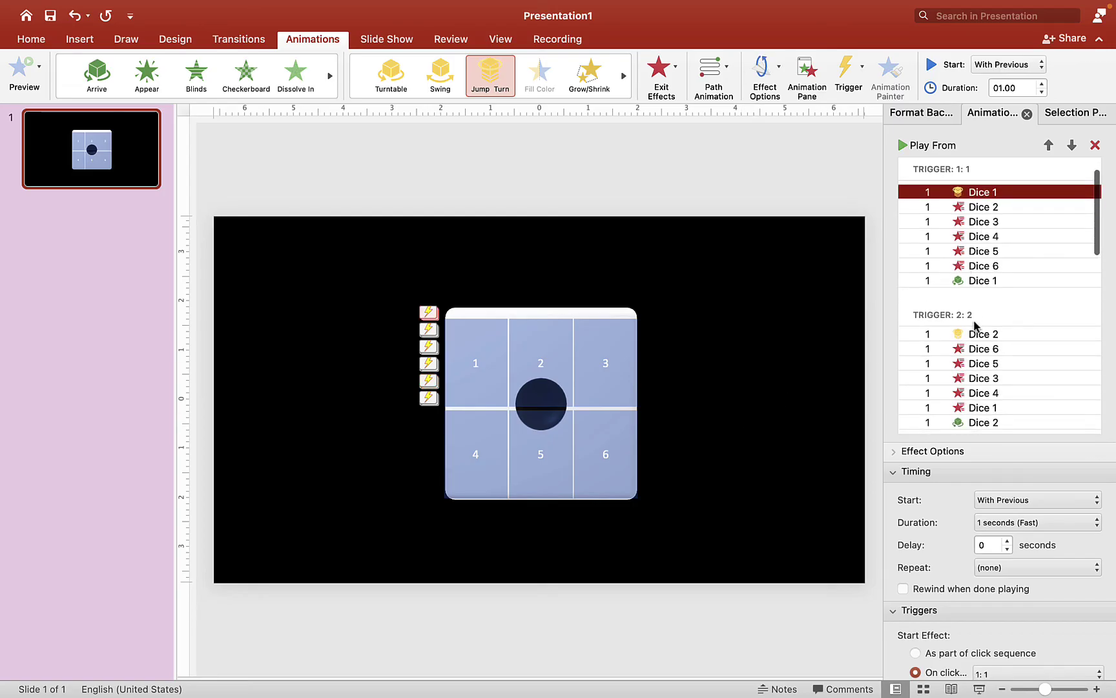
click(975, 334)
scroll(975, 323, down, 6)
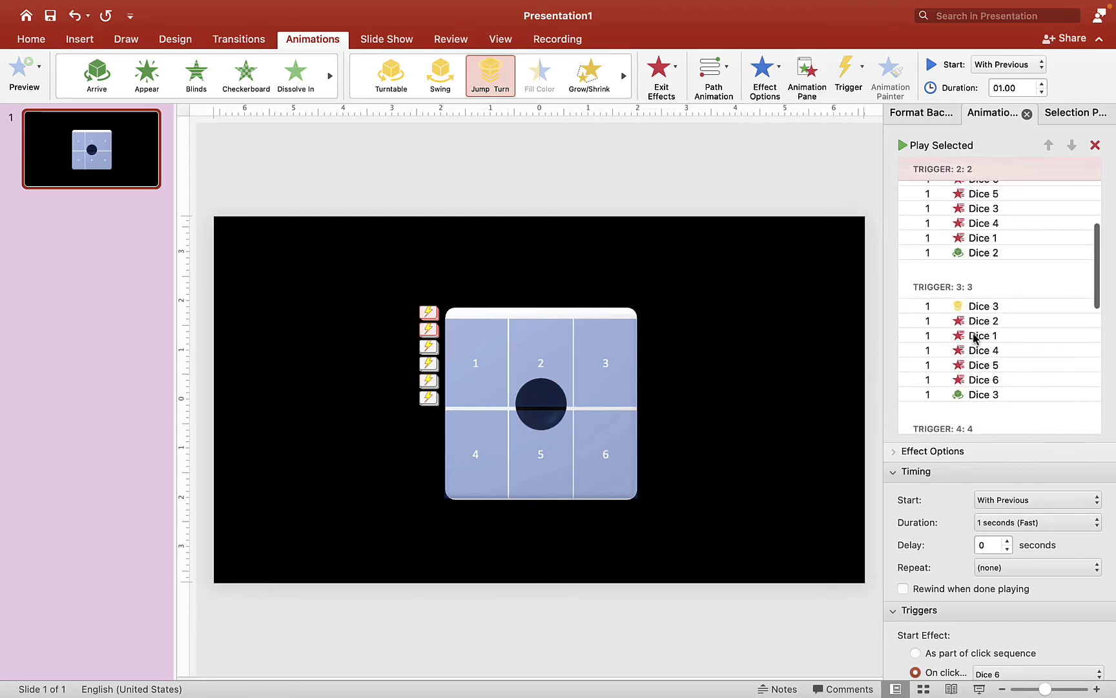
click(977, 276)
click(986, 417)
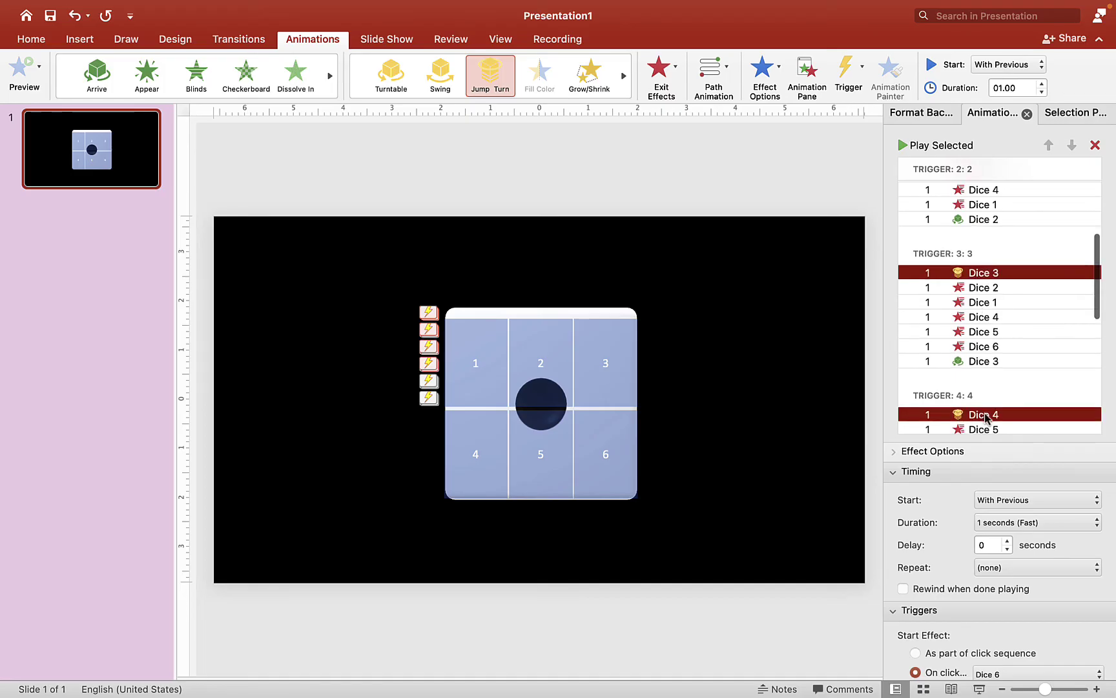
scroll(982, 369, down, 8)
click(979, 416)
scroll(980, 407, down, 9)
click(980, 392)
Set the selected animations' Effect Options sound to the Hip-Drop Kick.wav file
click(900, 478)
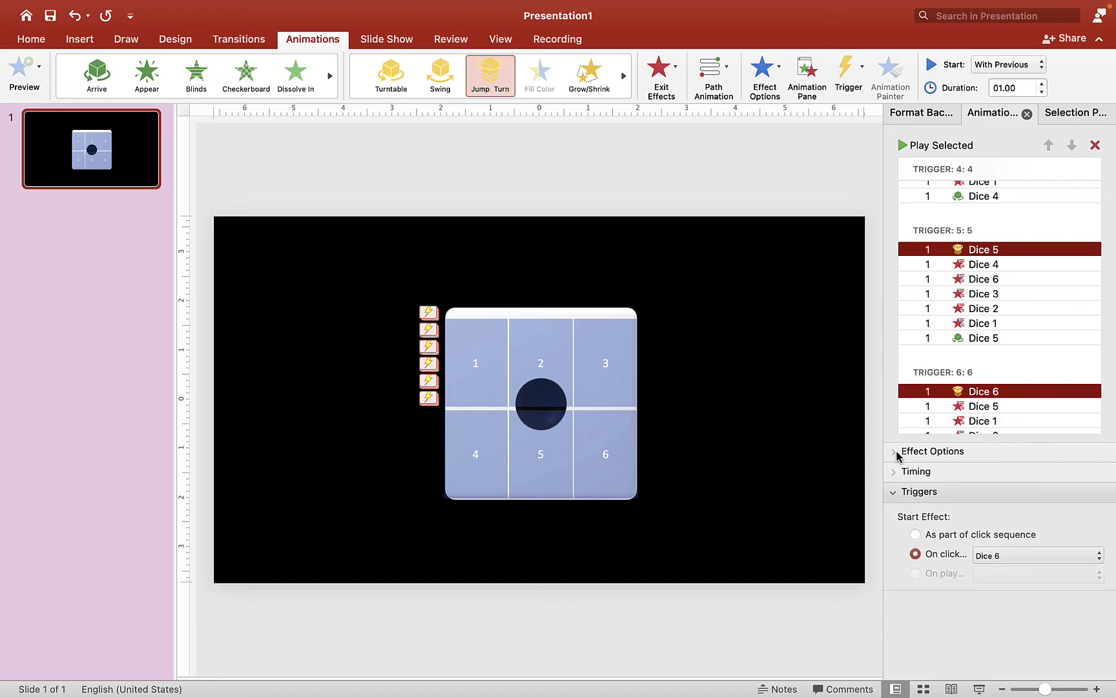
click(899, 452)
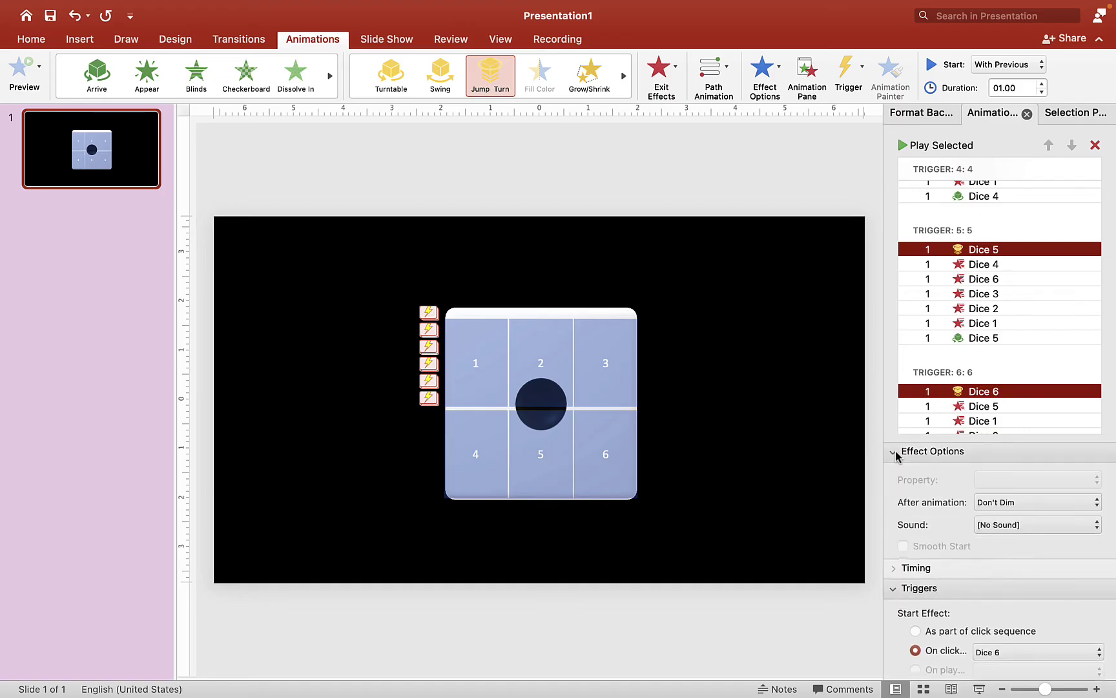
click(1011, 534)
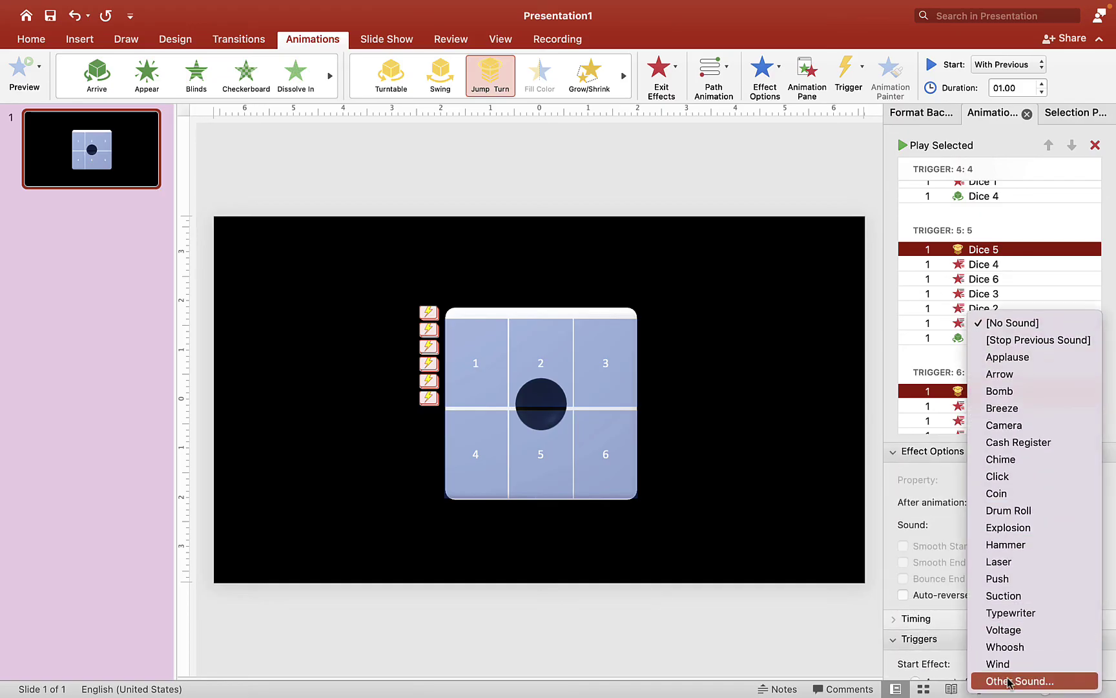
click(1010, 682)
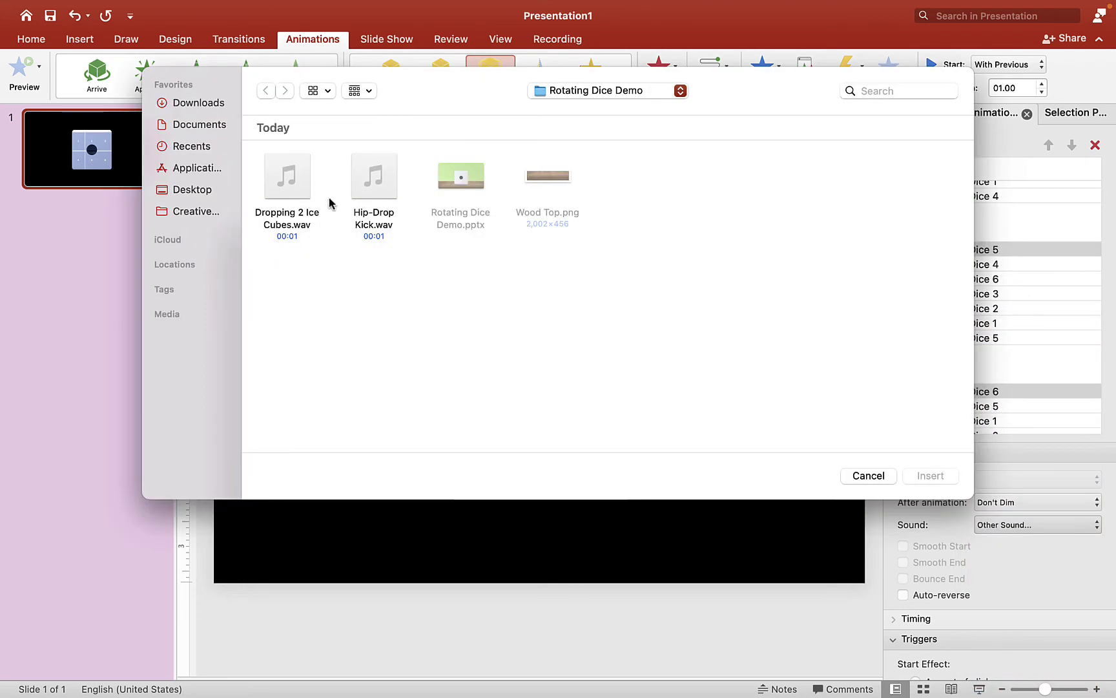
click(355, 198)
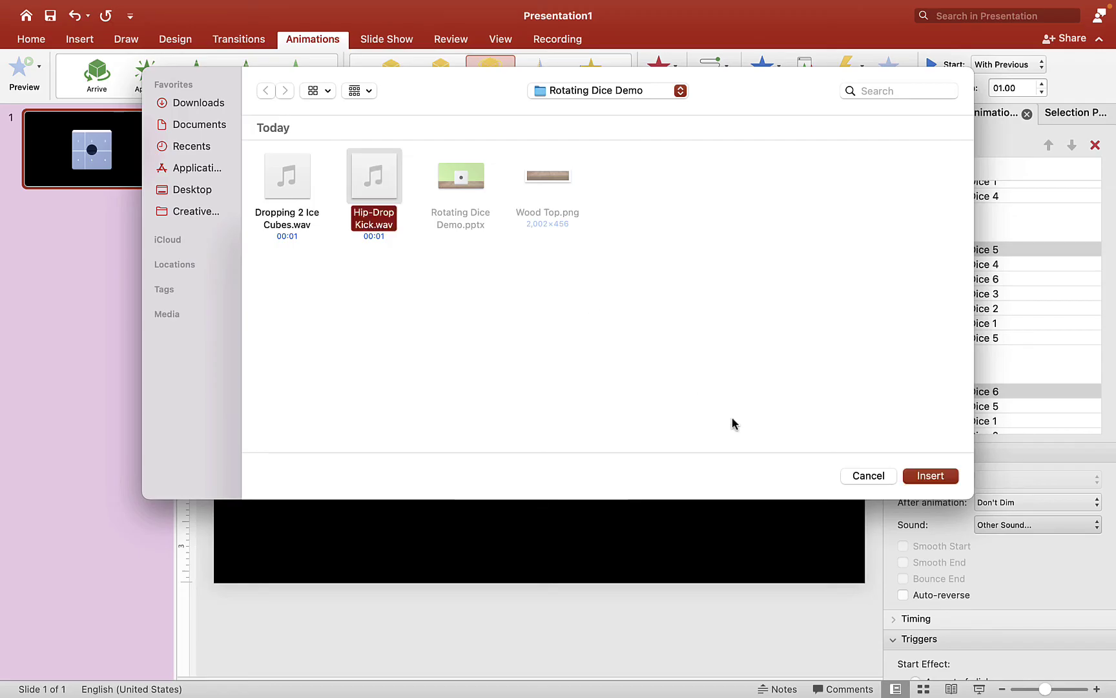
click(920, 474)
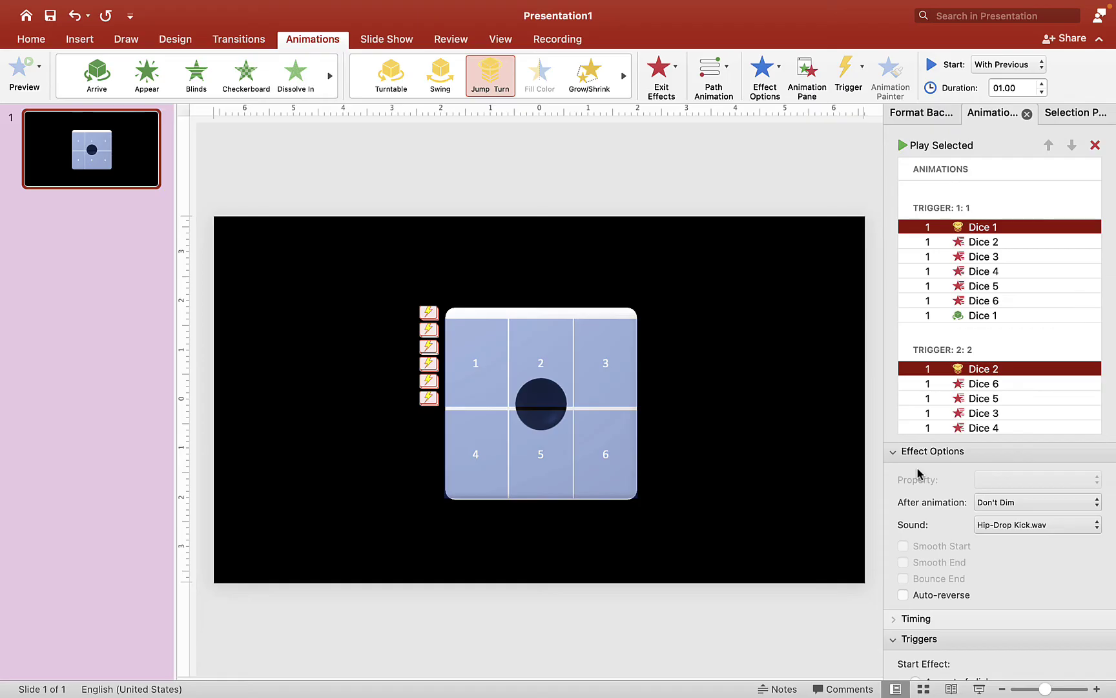
click(978, 689)
click(485, 327)
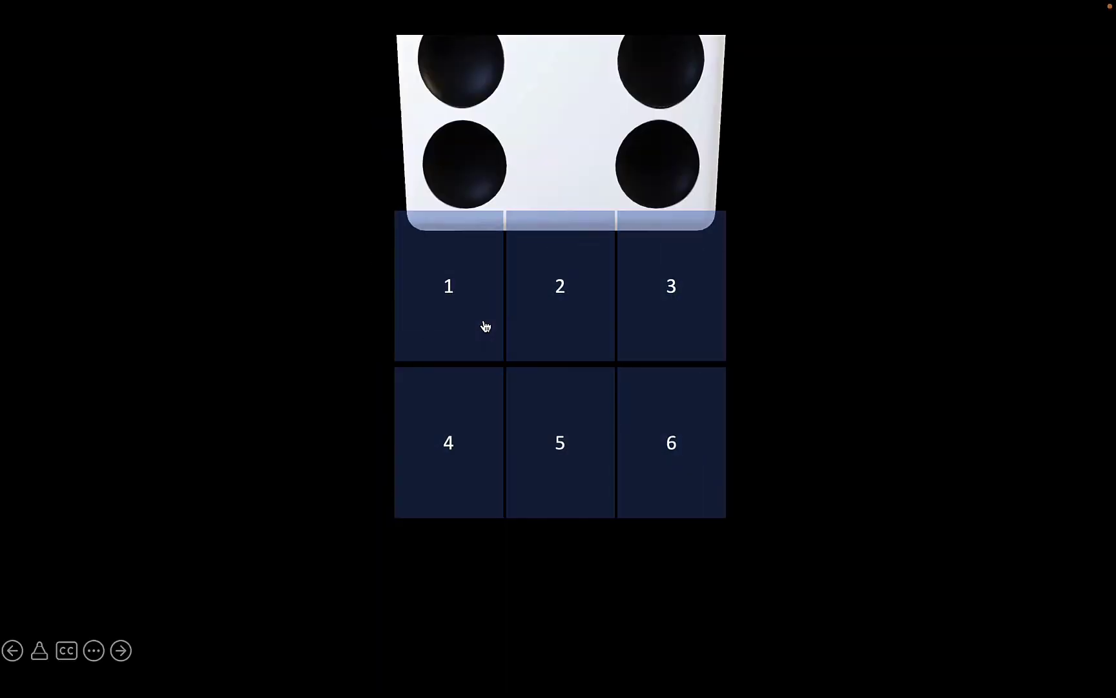
click(587, 334)
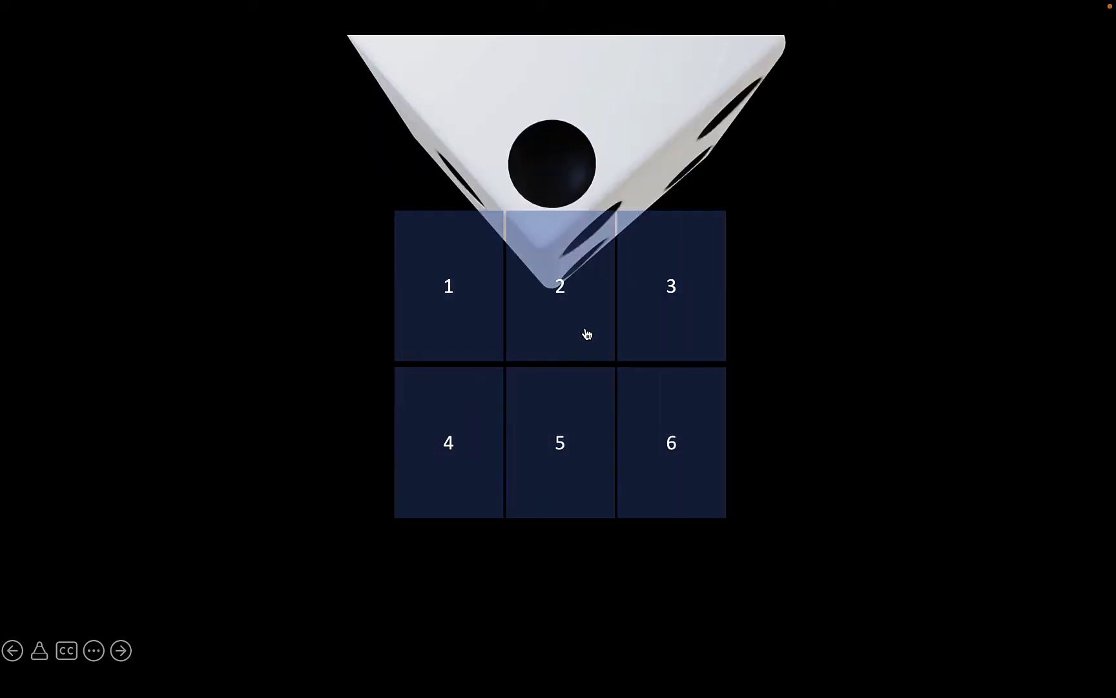
click(659, 347)
click(485, 414)
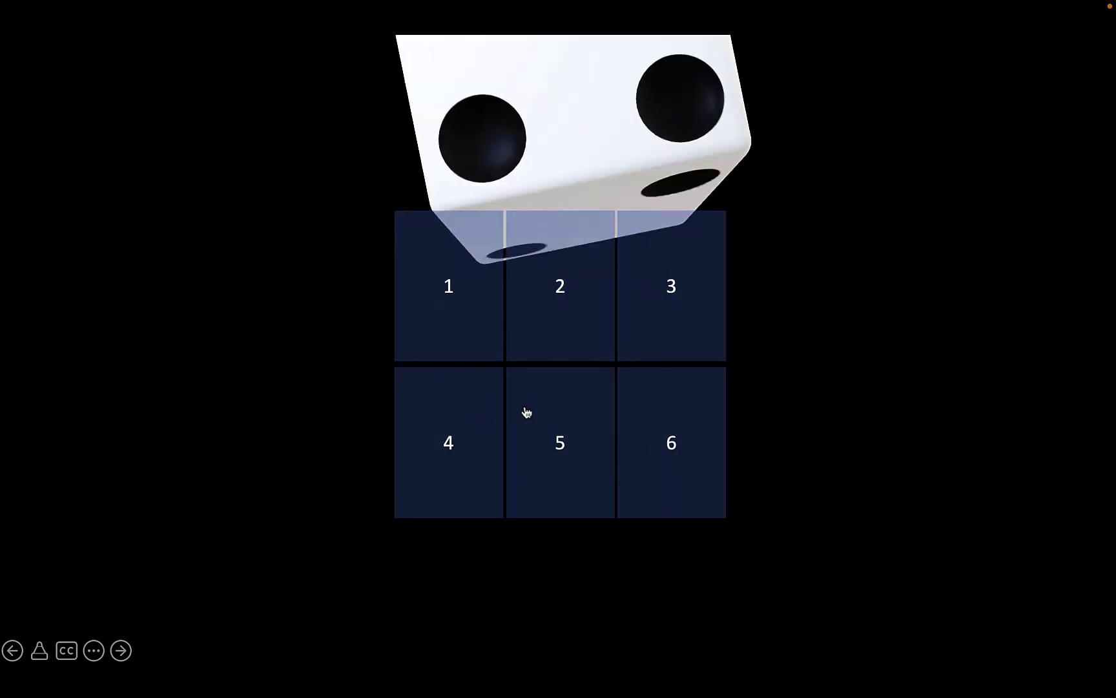
click(633, 403)
click(663, 400)
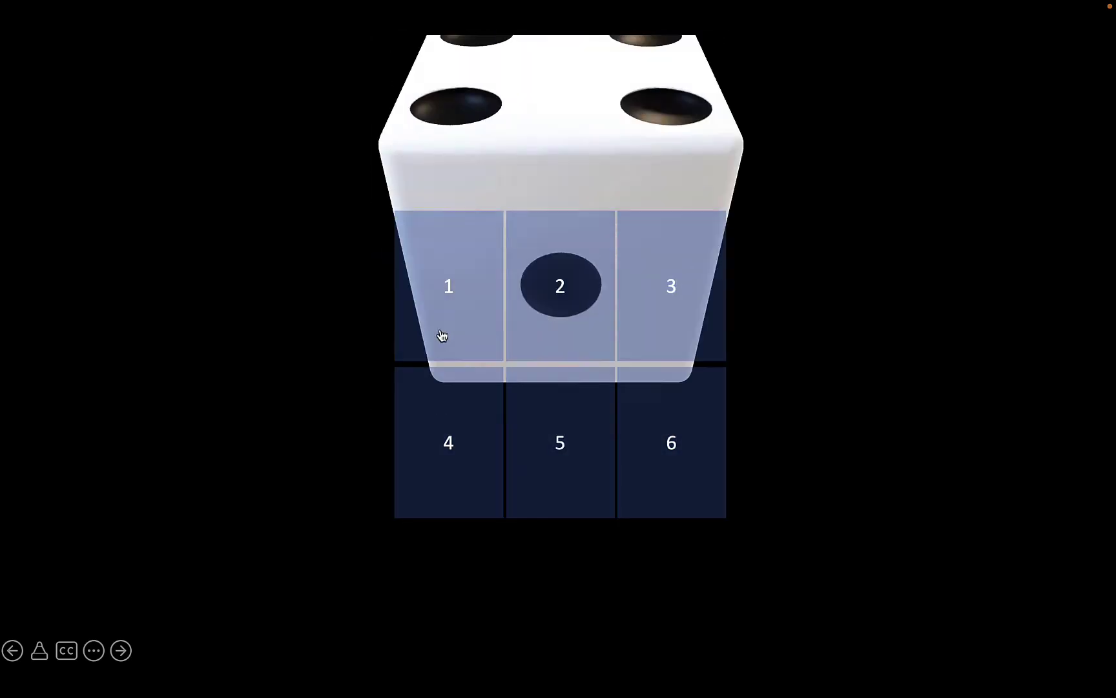
key(Escape)
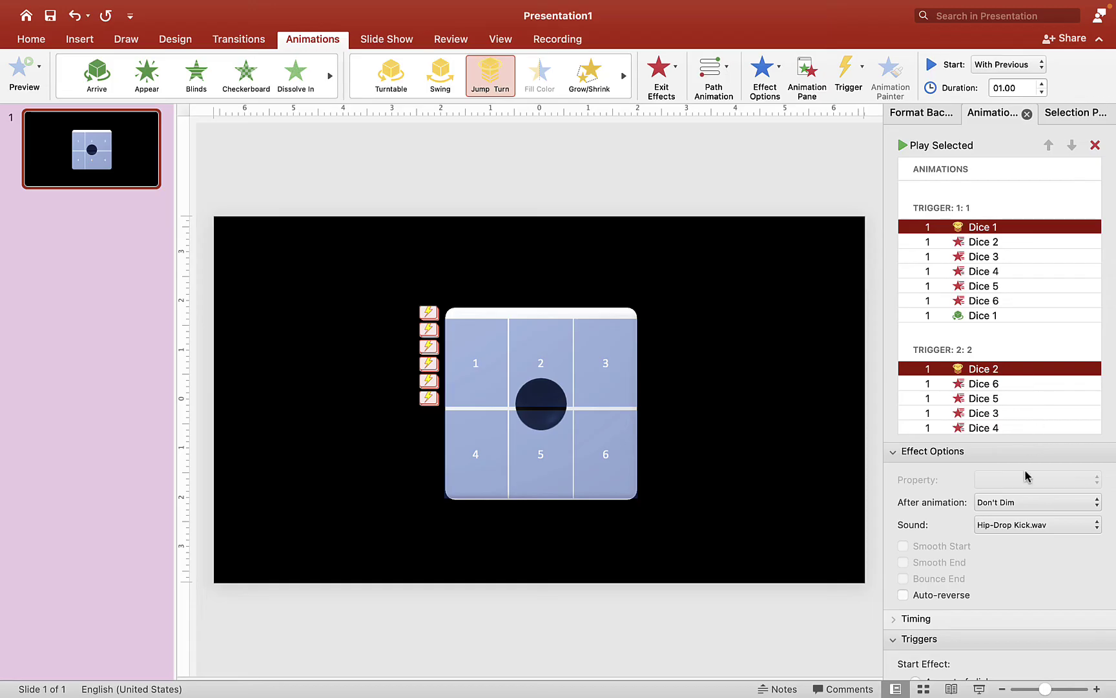
Replace the animation sound with the Dropping 2 Ice Cubes.wav file
click(1047, 525)
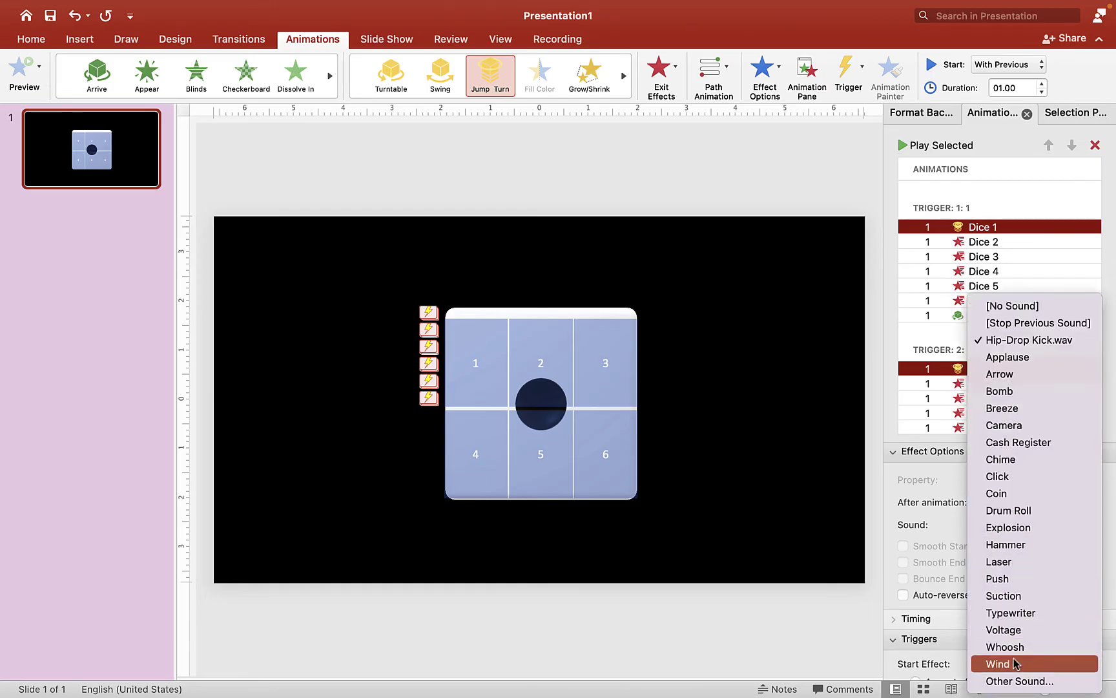
click(1019, 681)
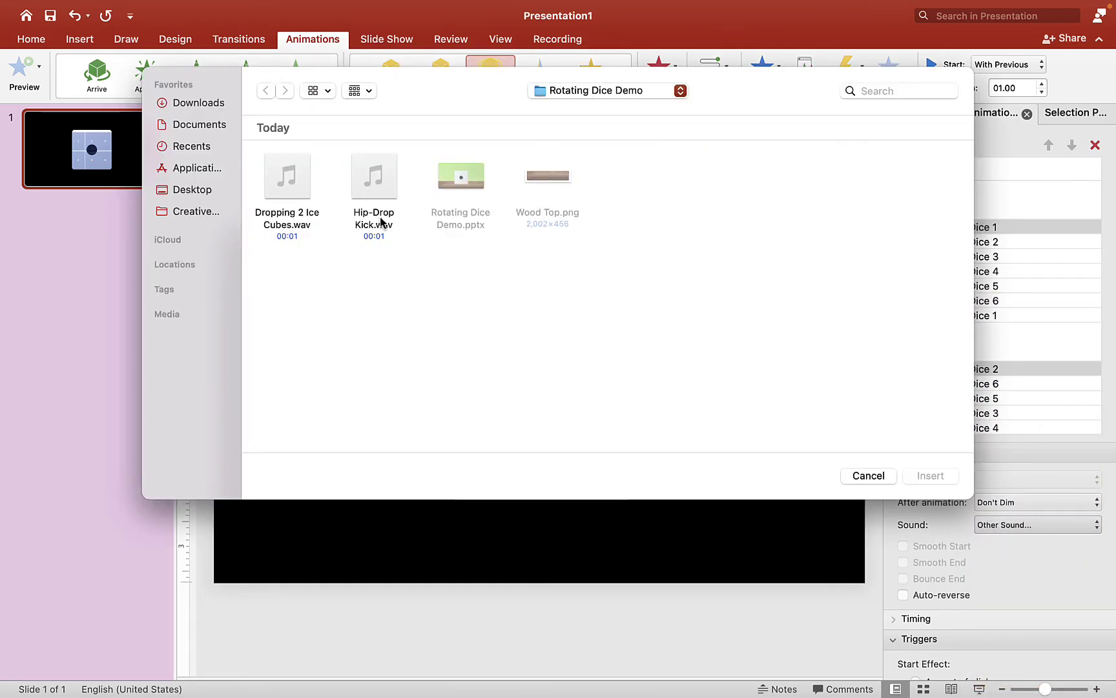
click(303, 200)
click(940, 478)
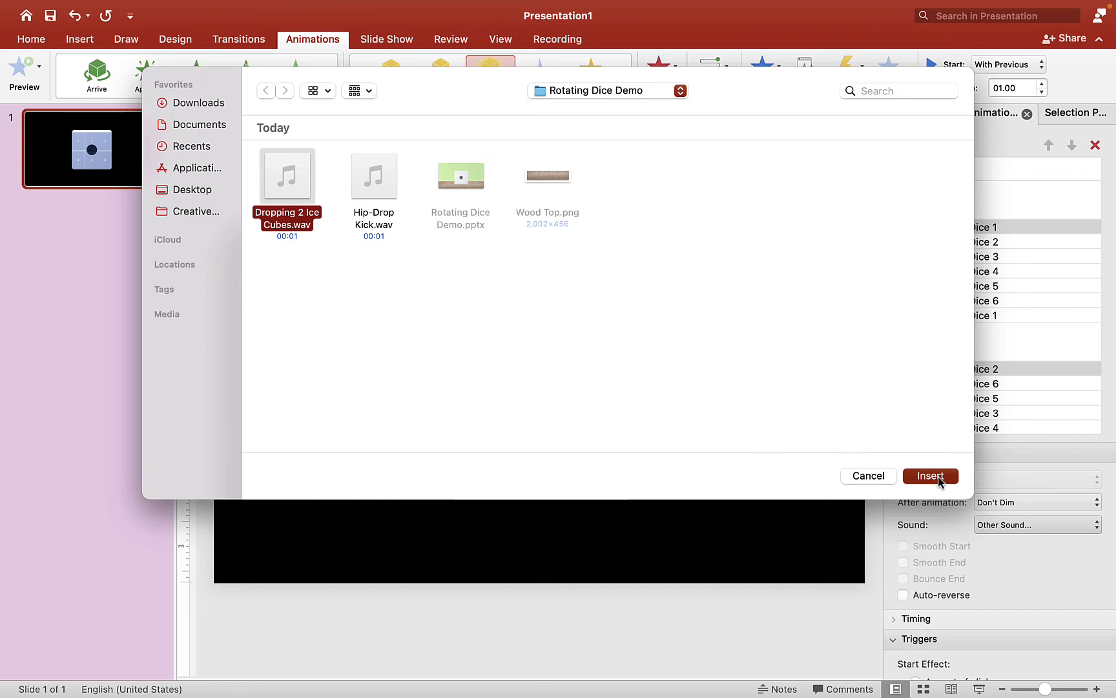
Test the new sound in Slide Show by rolling the die five times, then exit
click(980, 689)
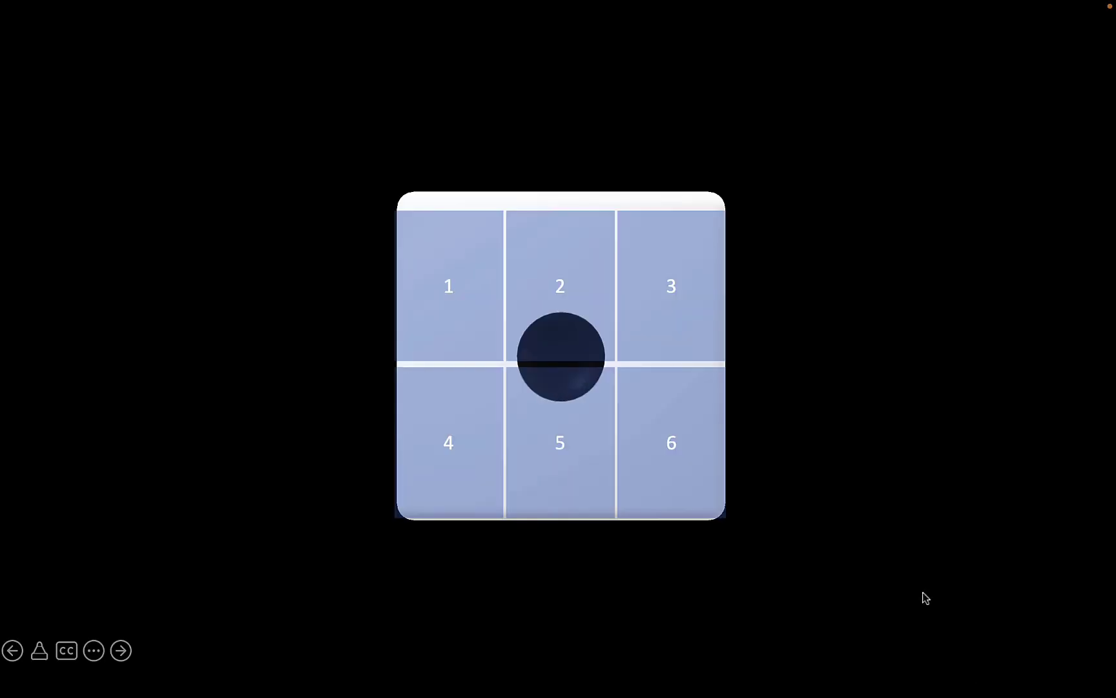
click(698, 320)
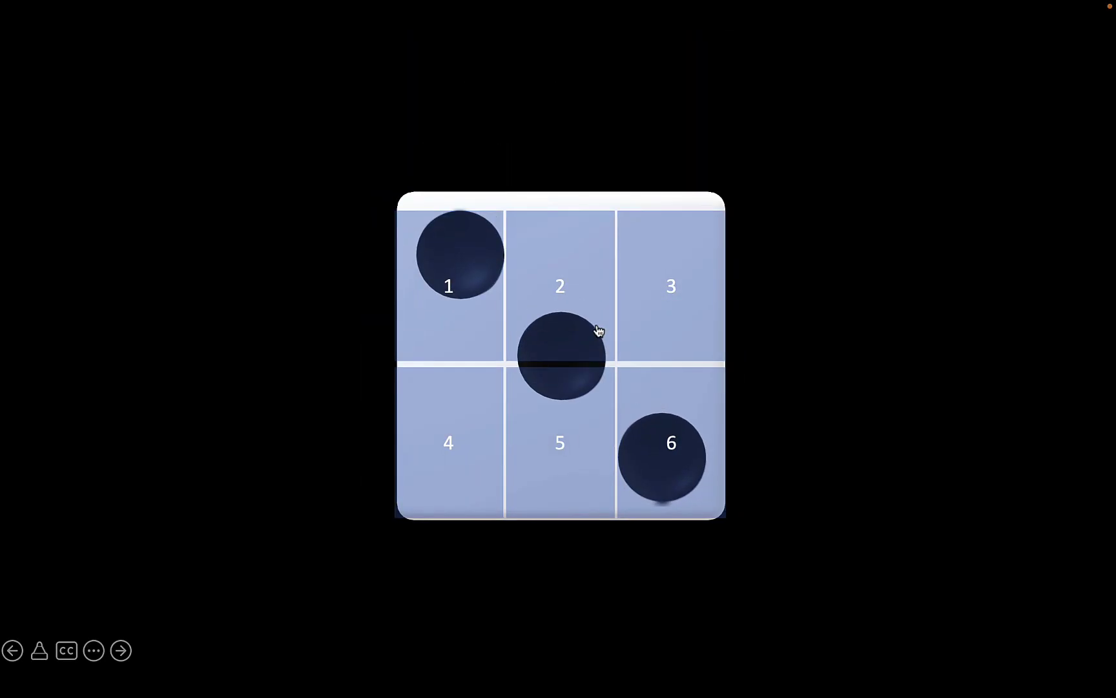
click(599, 331)
click(583, 411)
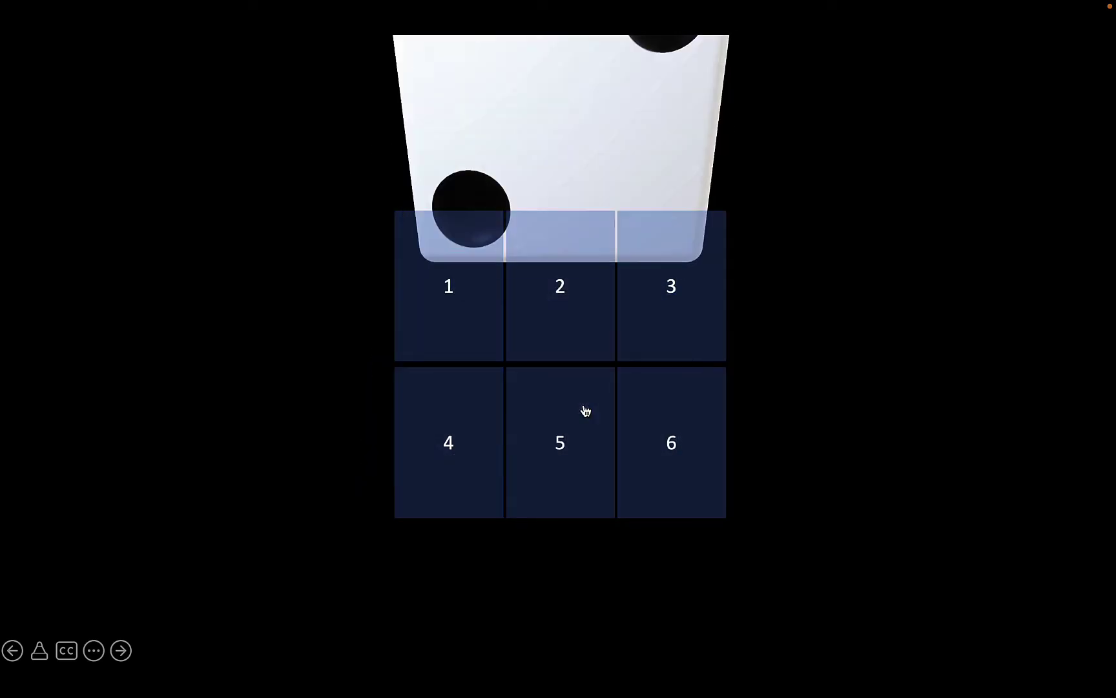
click(469, 413)
click(655, 402)
key(Escape)
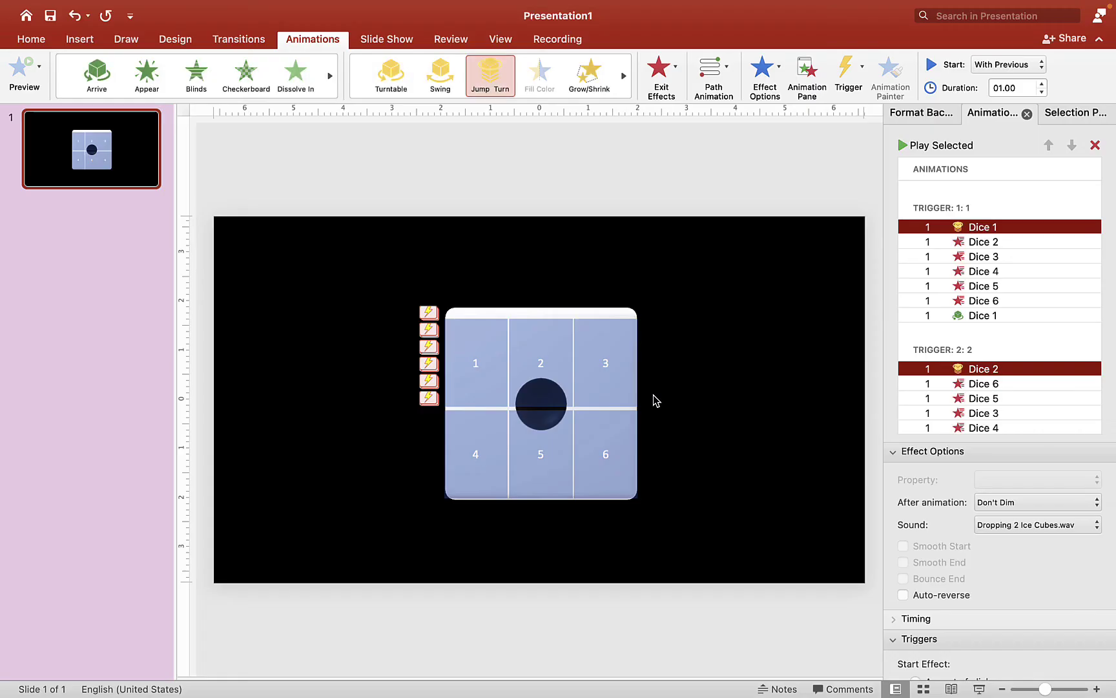
Select all six numbered hotspot cells, 1 through 6
click(628, 388)
shift+click(552, 394)
shift+click(484, 394)
shift+click(484, 437)
shift+click(546, 438)
shift+click(624, 433)
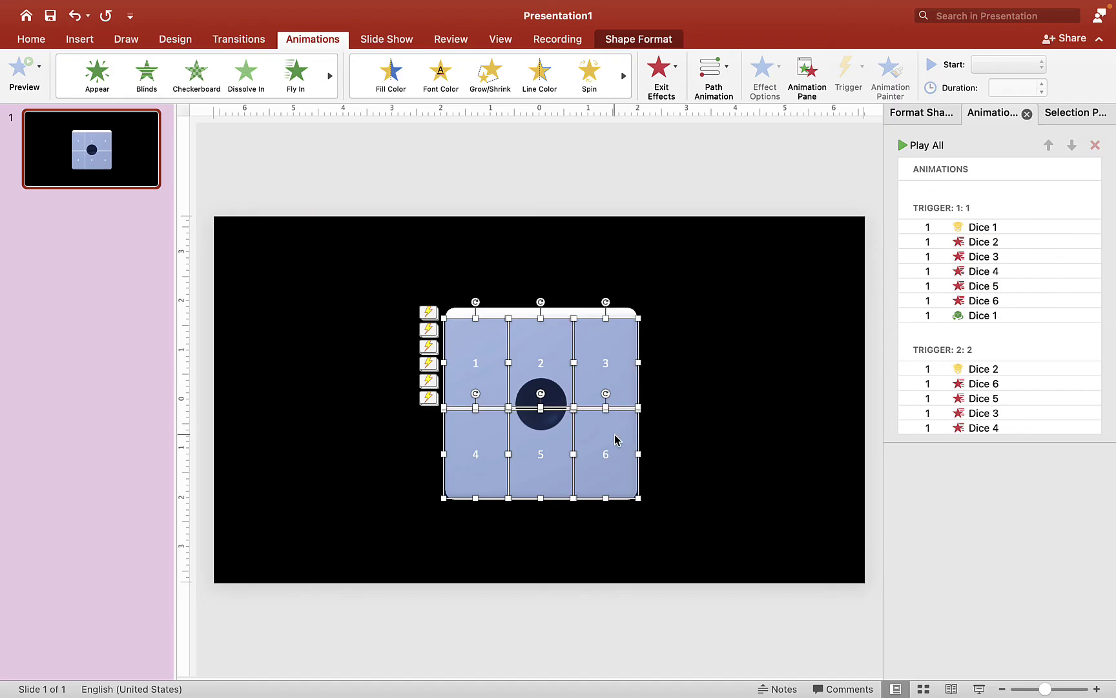
In Format Object, set the cells' fill and text fill transparency to 100%
right_click(615, 439)
click(668, 649)
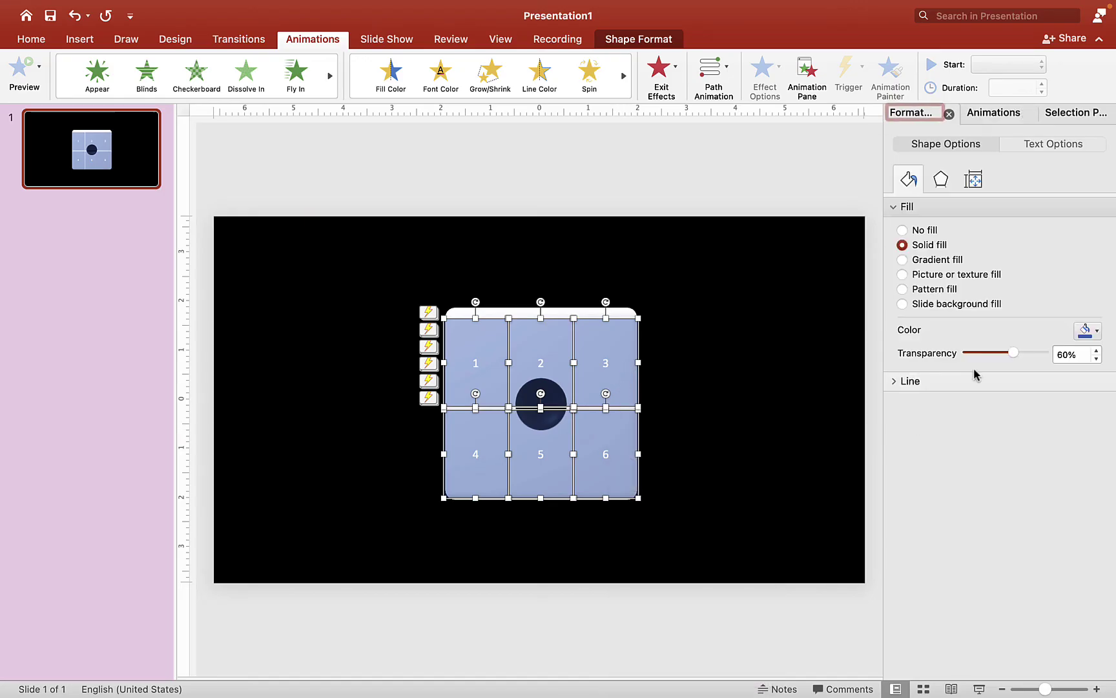
drag(1012, 355, 1045, 354)
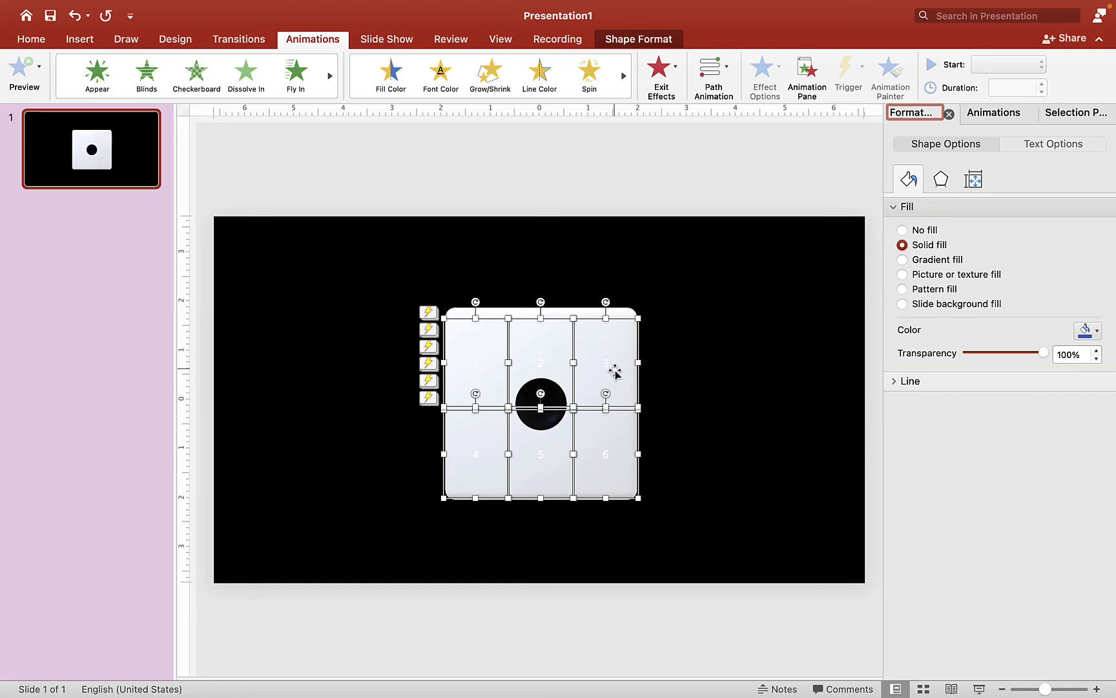
click(1048, 146)
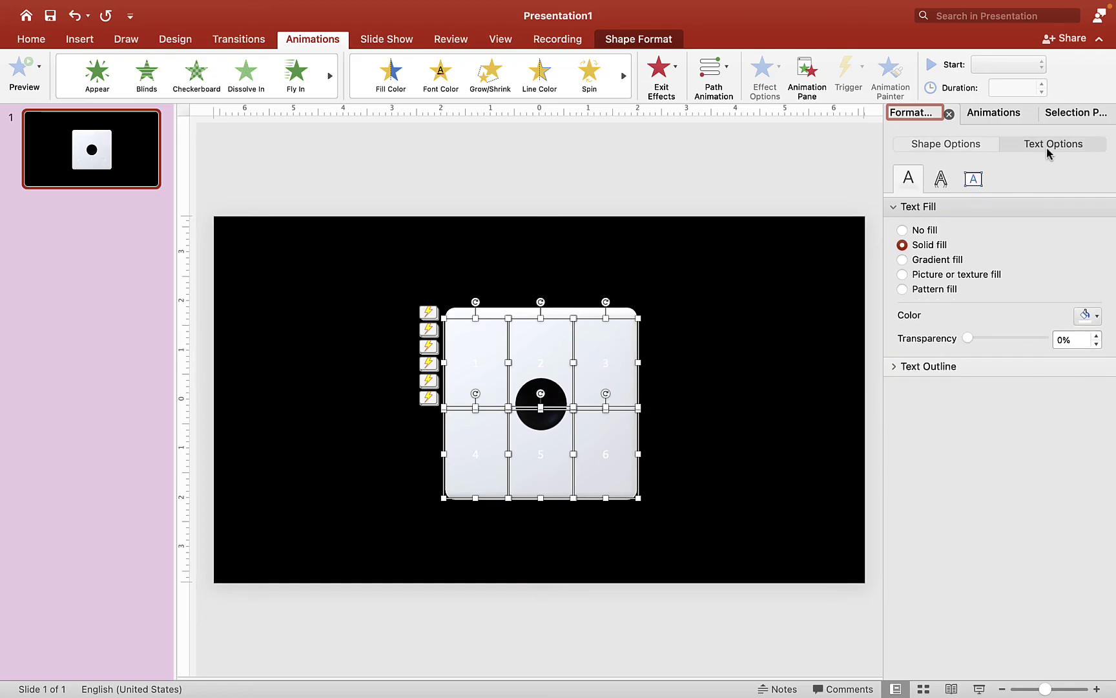
drag(969, 341, 1051, 346)
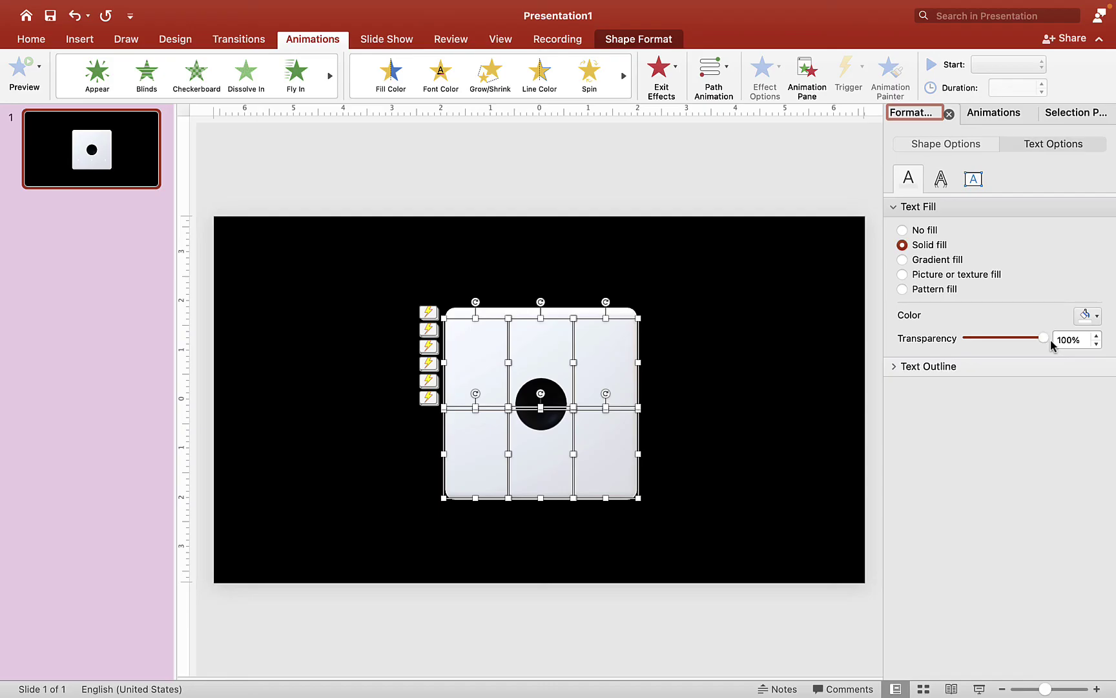
click(808, 492)
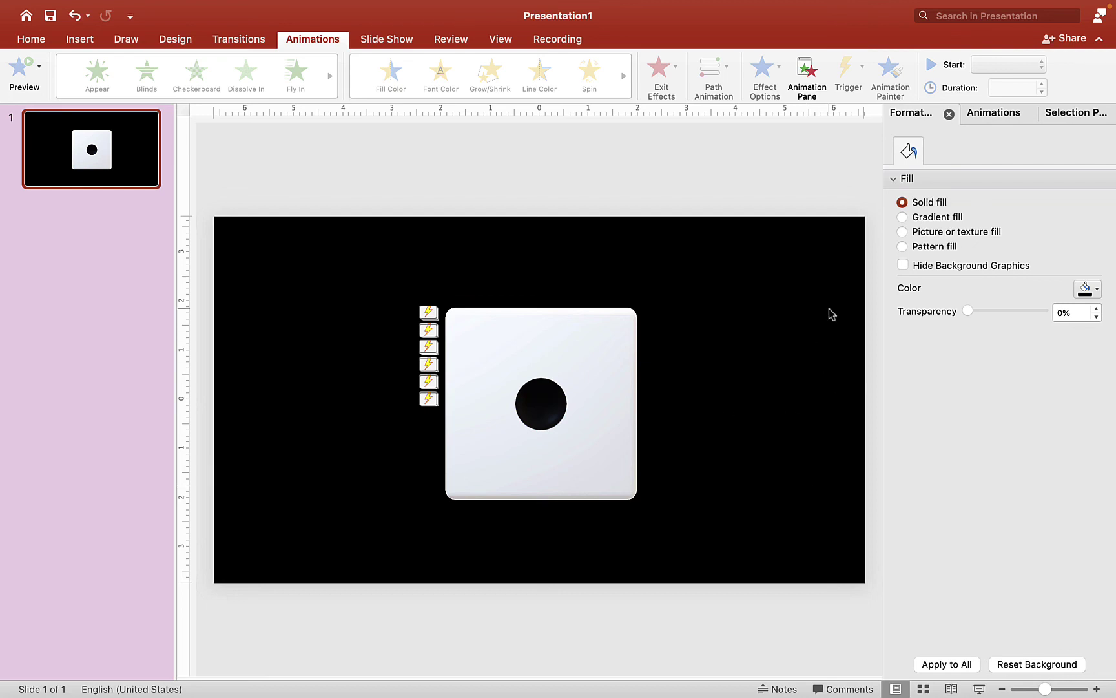
Insert Wood Top.png from file and move it down to the slide bottom
click(80, 39)
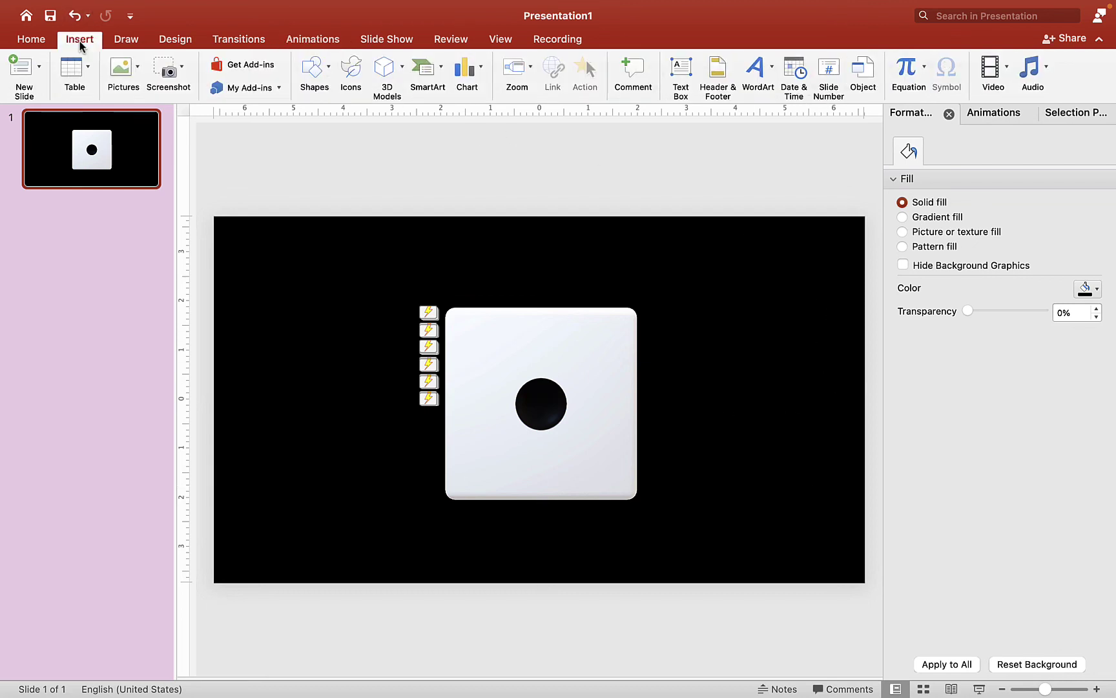
click(128, 80)
click(167, 113)
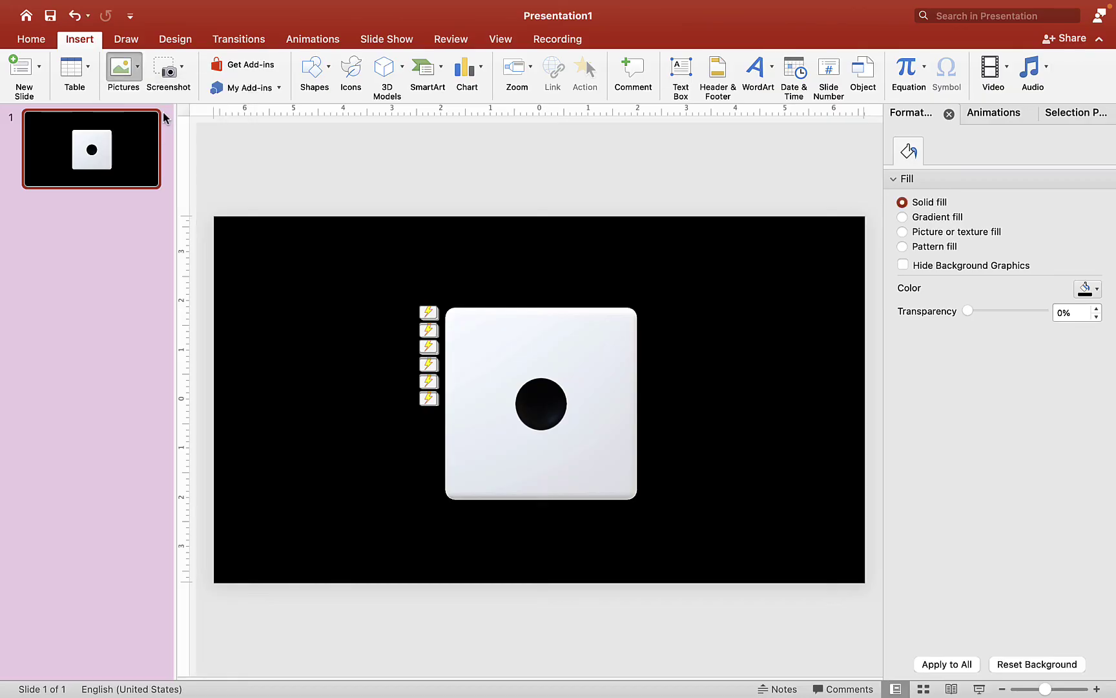
click(552, 180)
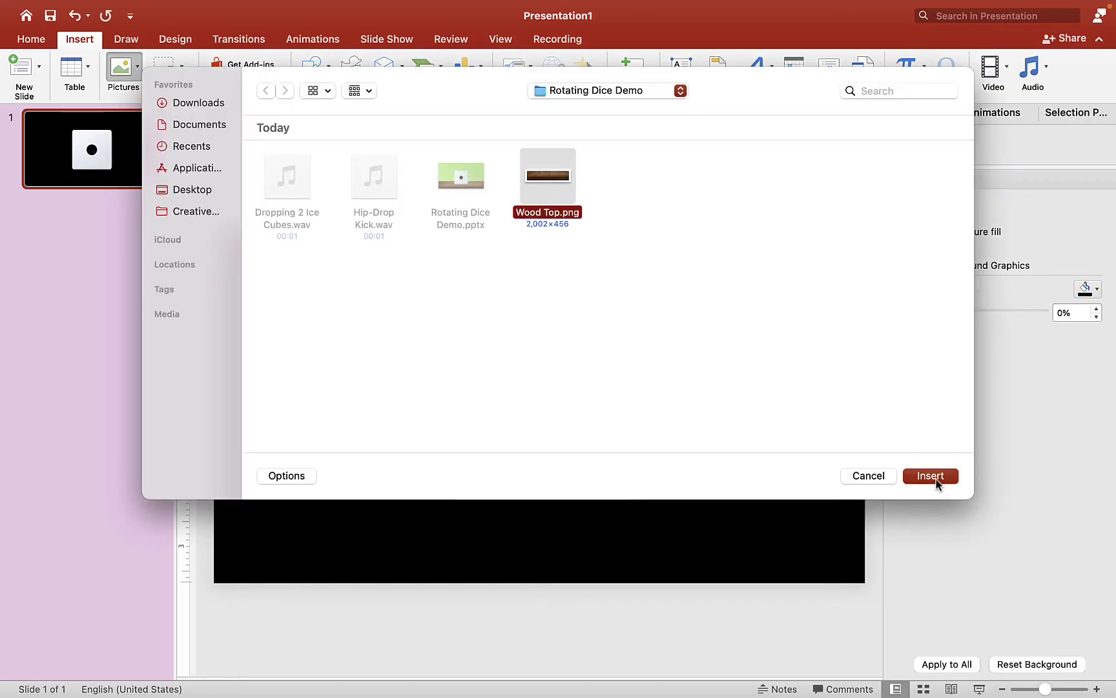
click(935, 479)
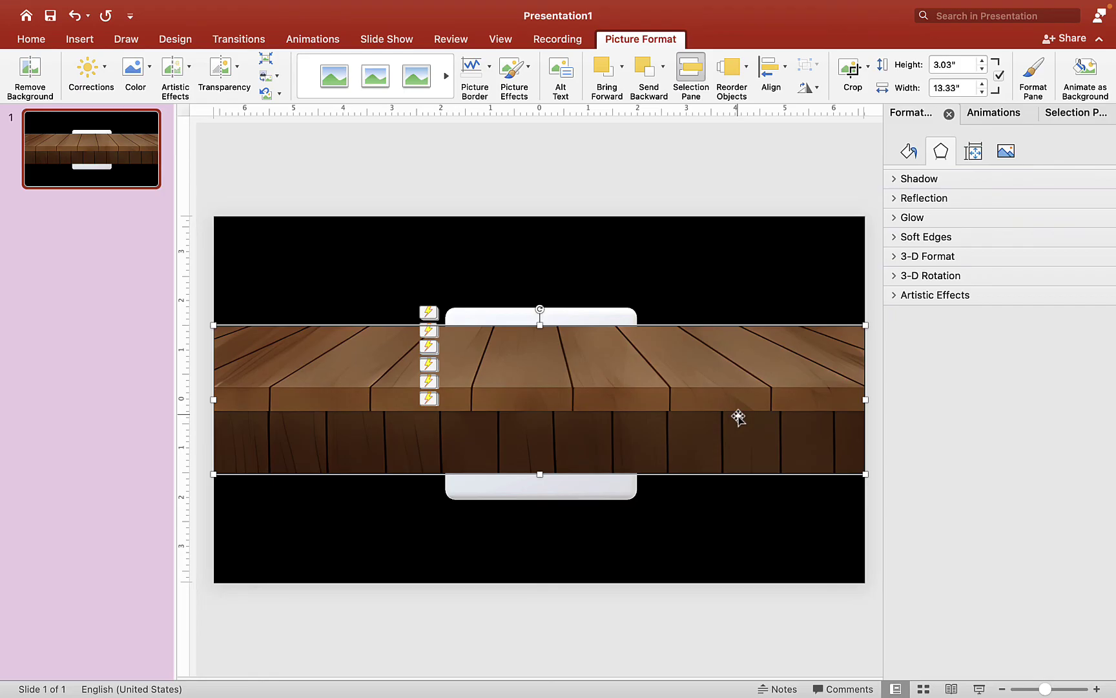
drag(738, 417, 741, 541)
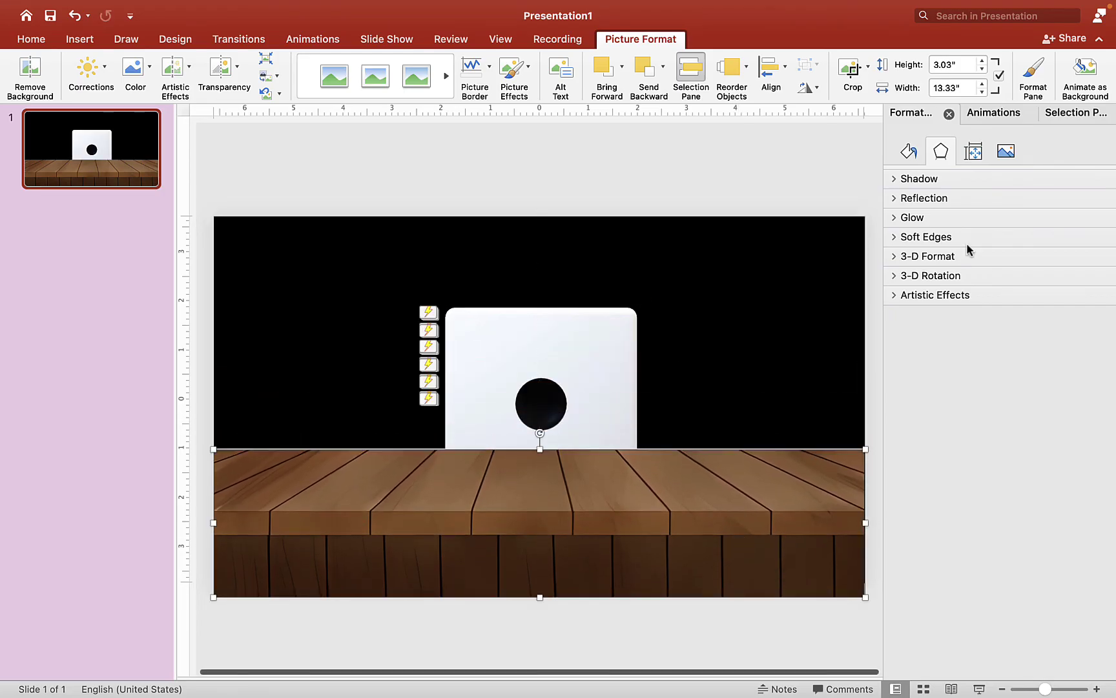
Rename the picture 'Wood Top' in the Selection Pane and move it behind the die
click(1069, 117)
double_click(986, 169)
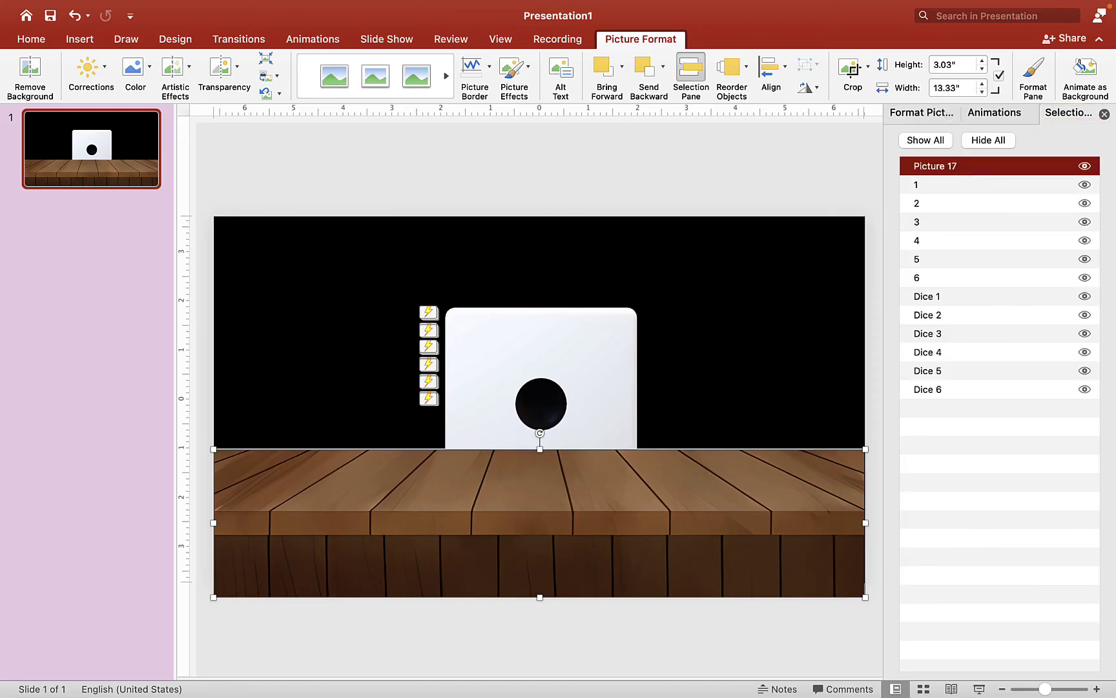
text(Wood To)
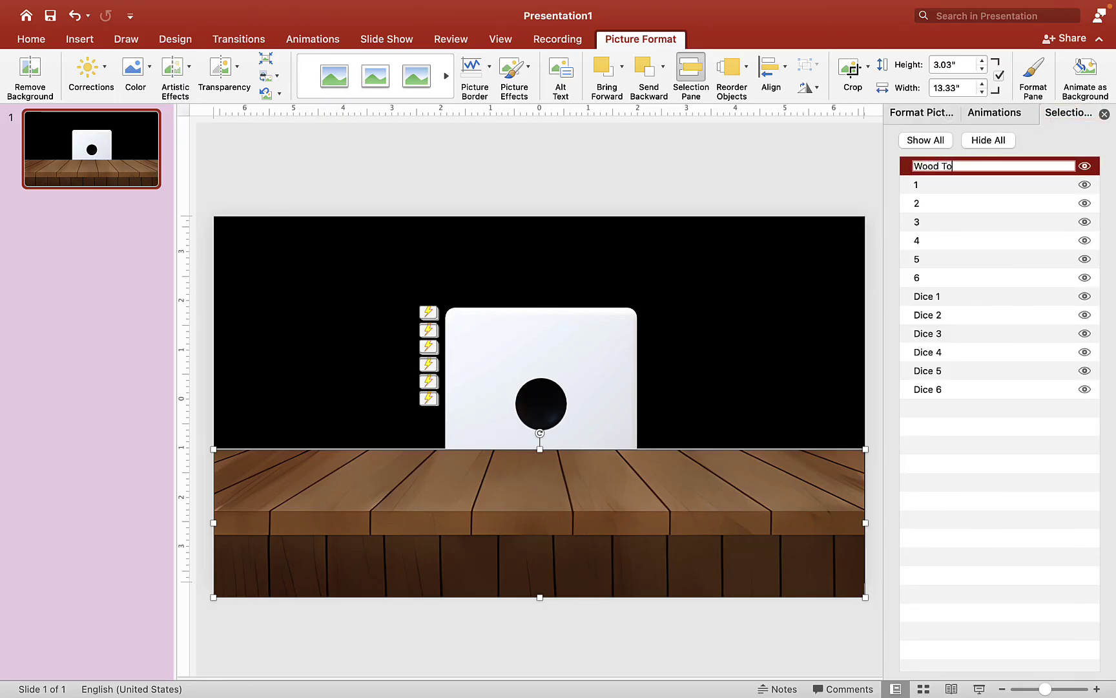
text(p)
key(Return)
drag(943, 169, 938, 399)
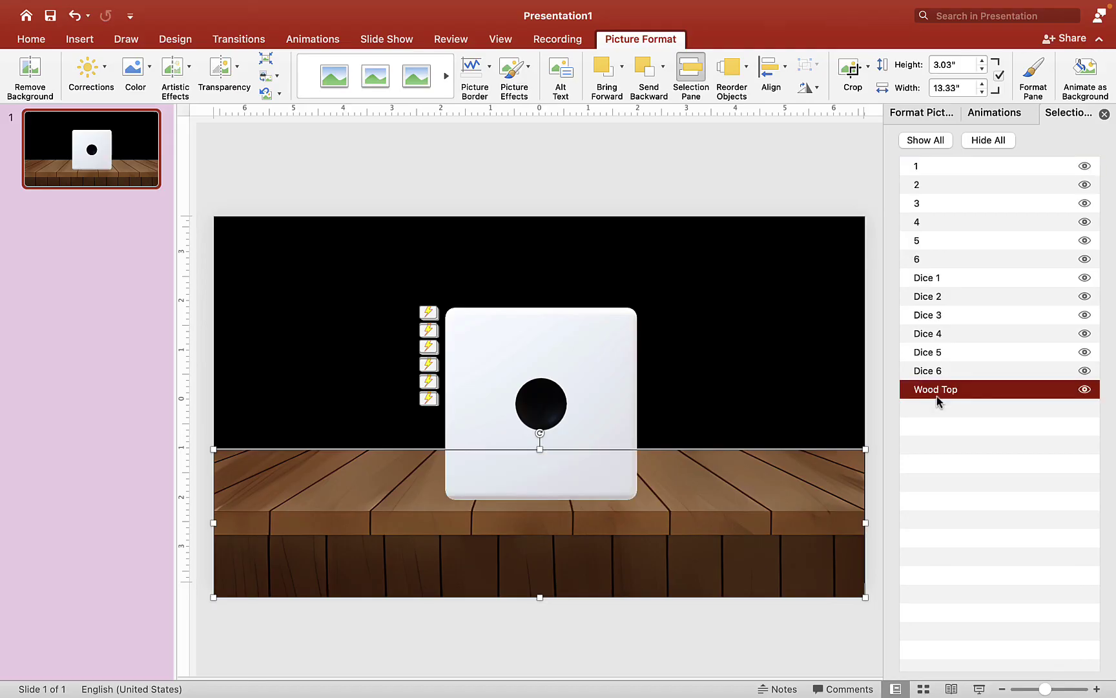
click(775, 349)
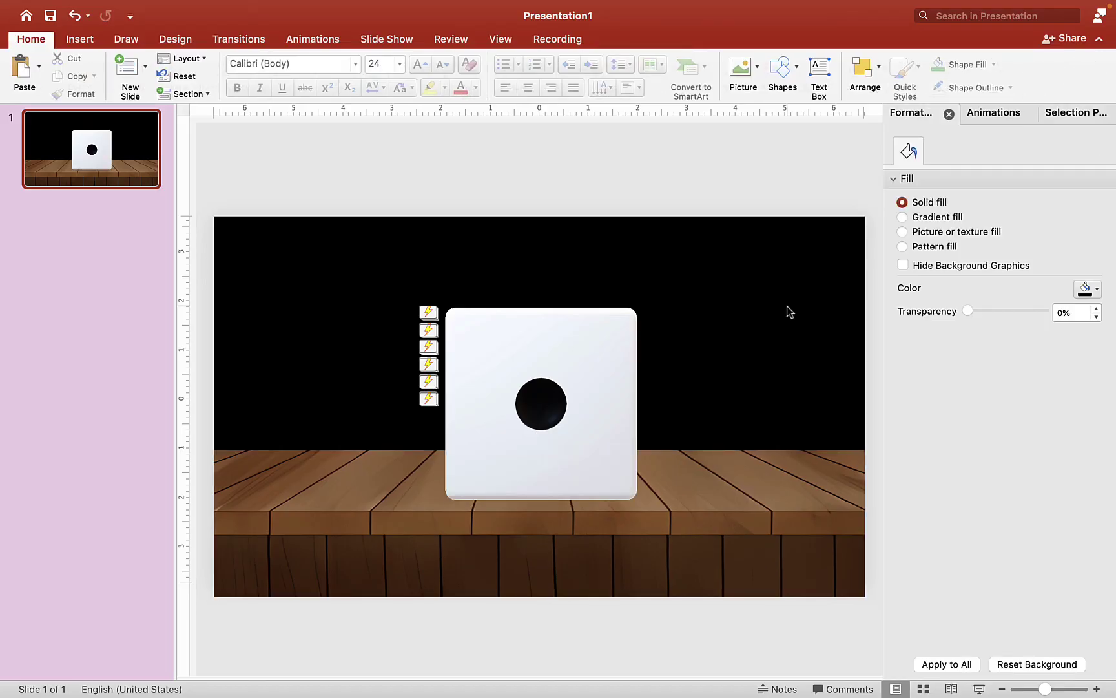
Fill the background with a radial gradient, starting from a blue preset
click(902, 217)
click(1076, 312)
click(1024, 297)
click(1059, 313)
click(1050, 331)
click(1097, 289)
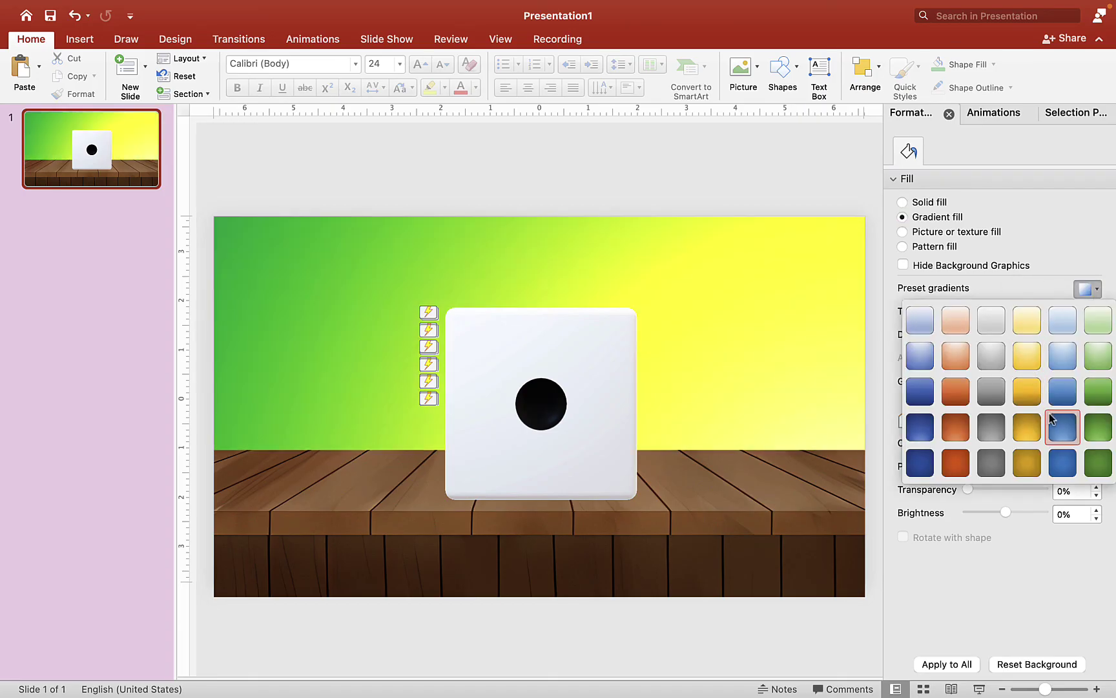
click(1063, 430)
Move the middle gradient stop to position 50%
click(992, 421)
double_click(1063, 468)
text(50)
key(Return)
Color the gradient stops white, yellow and green from left to right
click(905, 421)
click(1096, 444)
click(976, 486)
click(1000, 421)
click(1096, 444)
click(1018, 592)
click(1095, 422)
click(1095, 444)
click(1046, 593)
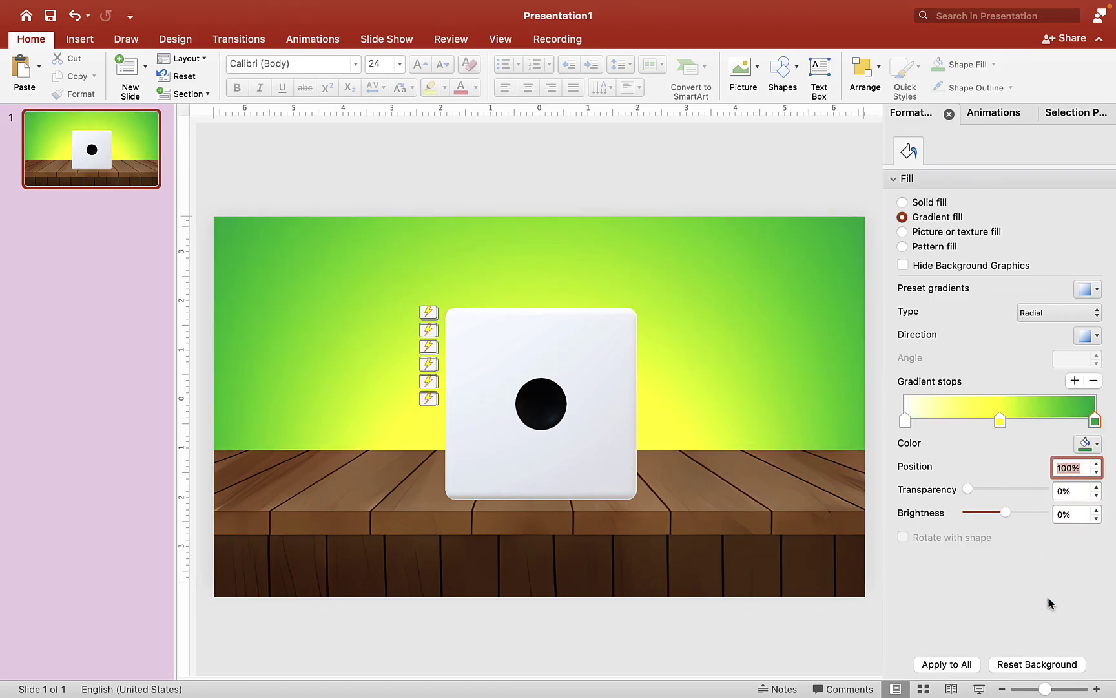
Run the slide show and roll the die three times on the wooden table
click(981, 690)
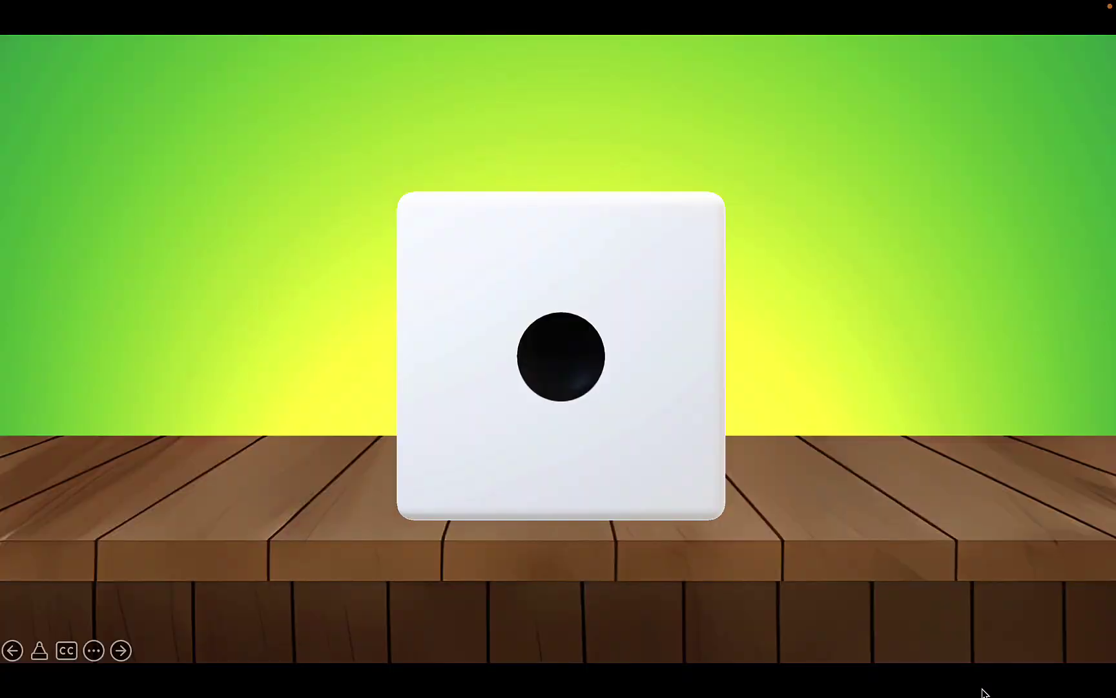
click(679, 235)
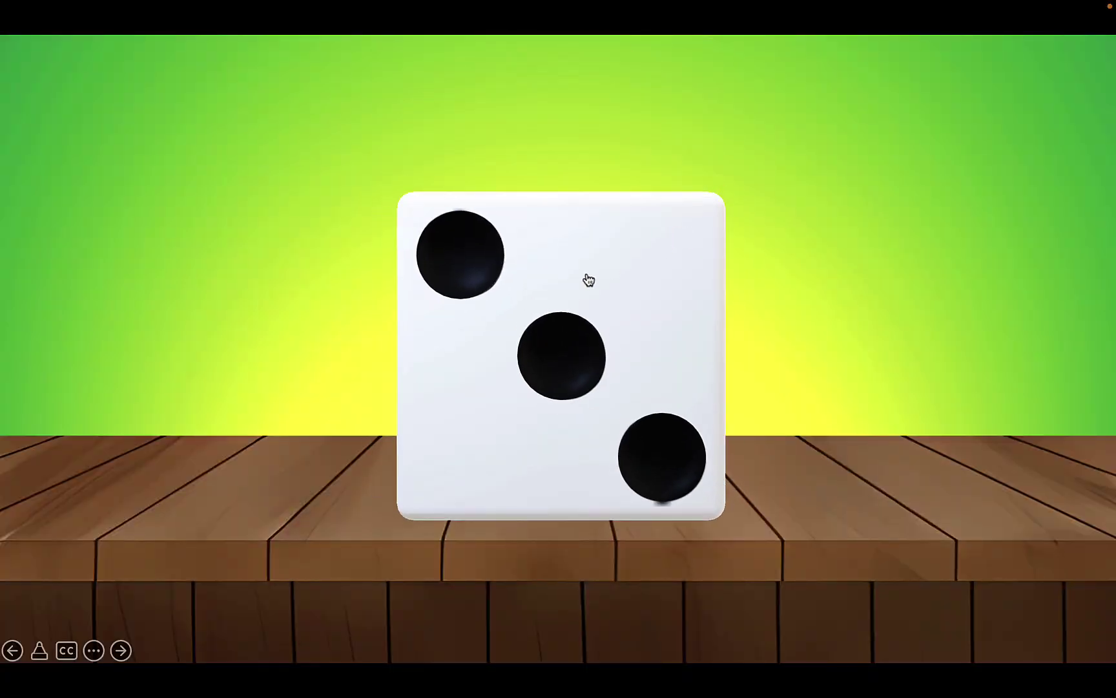
click(575, 261)
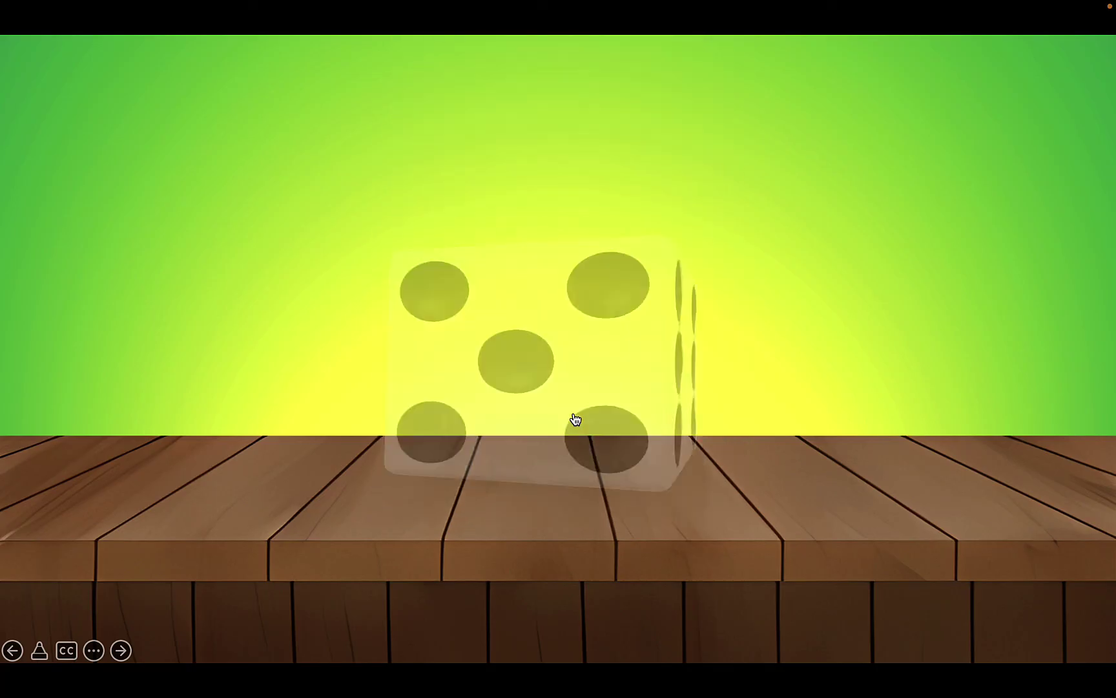
click(650, 438)
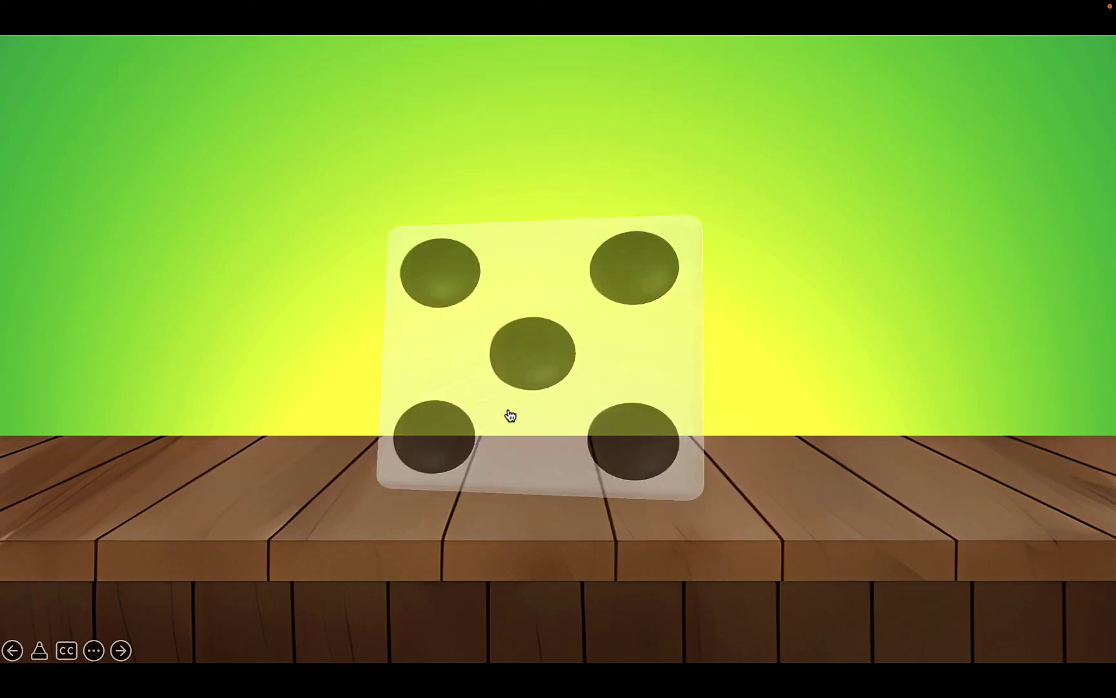